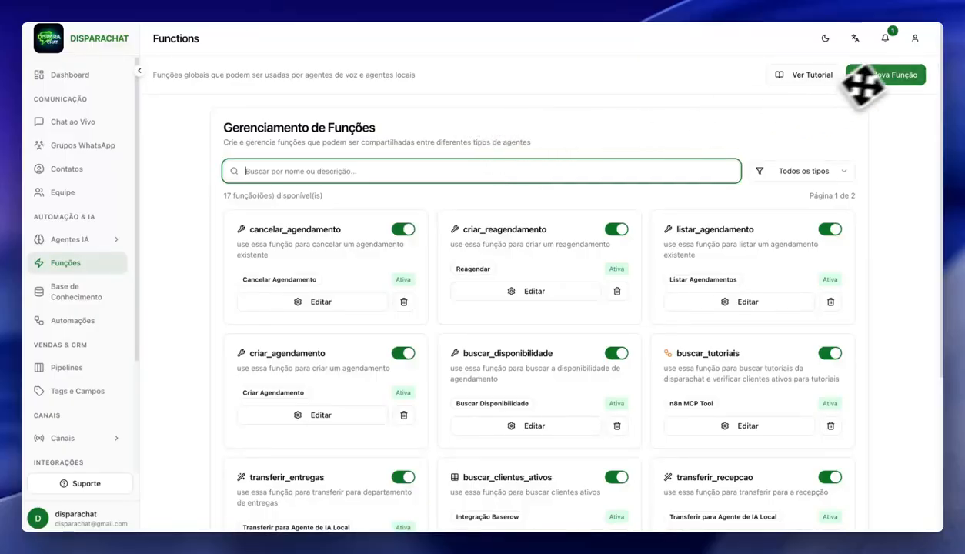
Step: Examine the function types offered for a new function, down to n8n MCP Tool, and cancel the creation
left_click(868, 77)
left_click(426, 323)
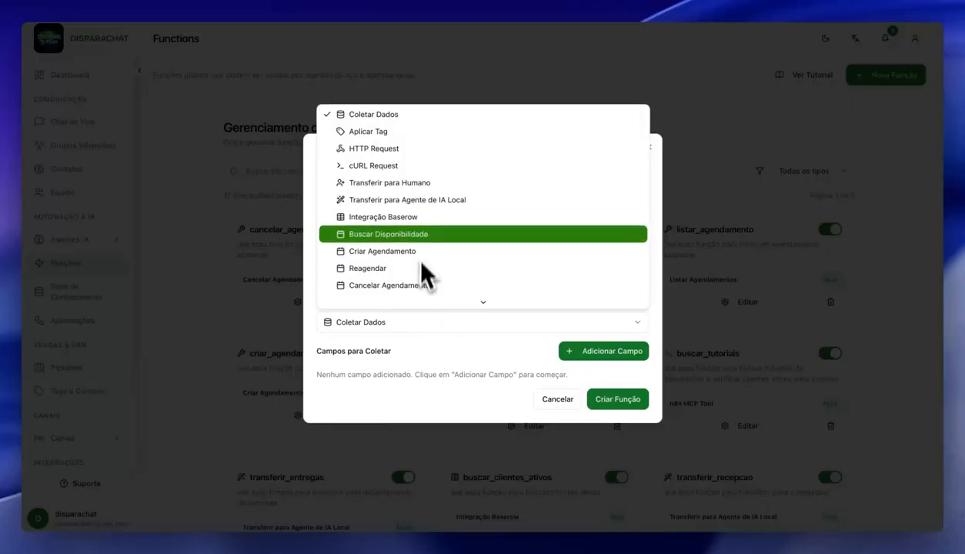
scroll(423, 261, "down", 1)
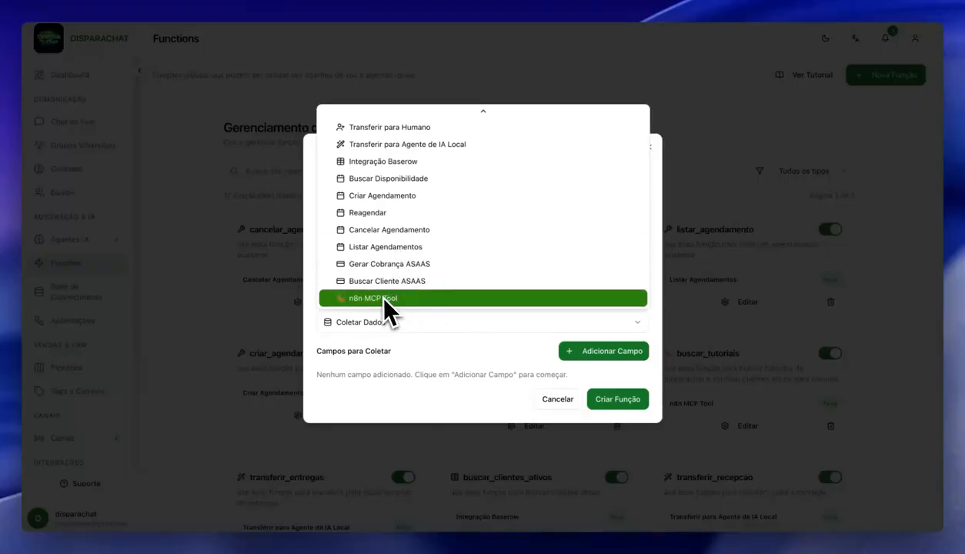
left_click(550, 402)
left_click(551, 402)
Step: Review the settings of the existing buscar_tutoriais function, including its description, type and n8n MCP URL, and close it
scroll(500, 237, "down", 3)
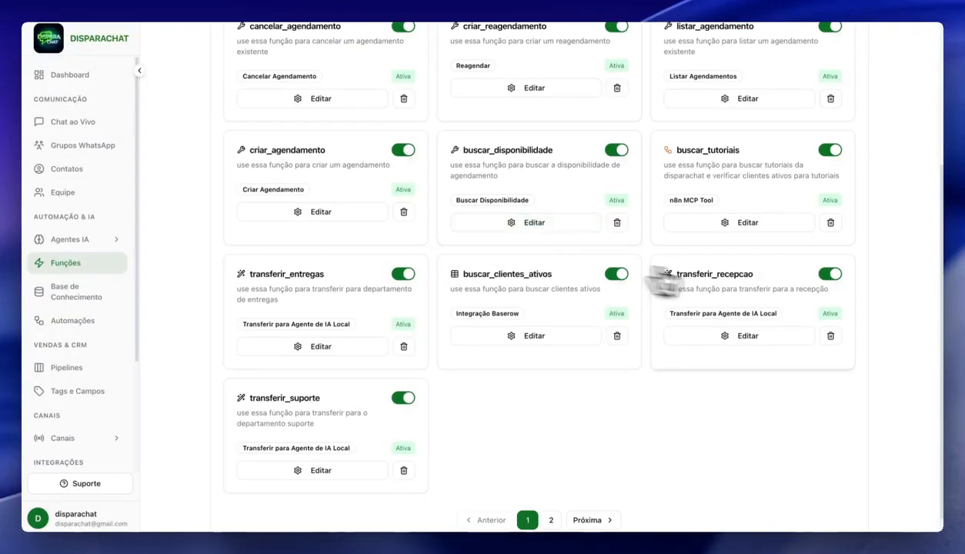
left_click(745, 227)
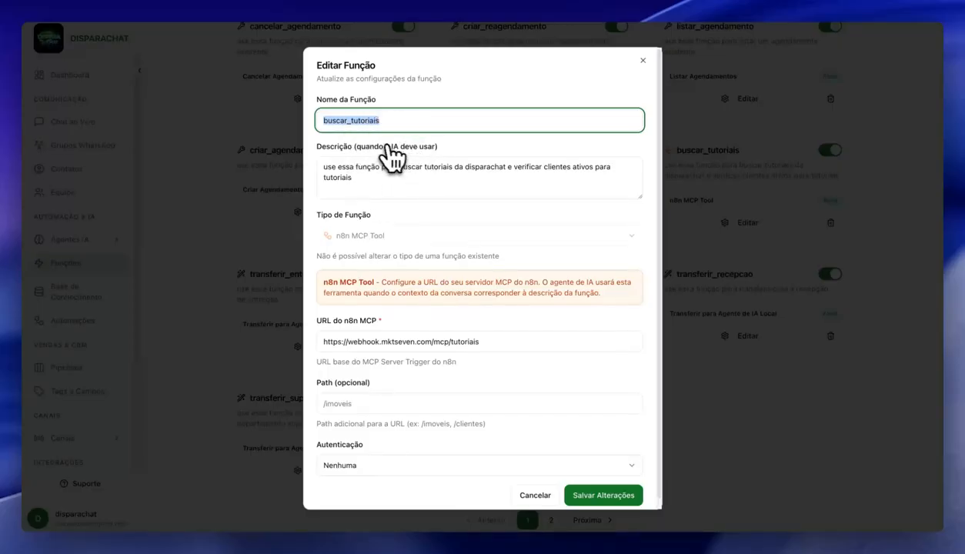
scroll(393, 165, "down", 1)
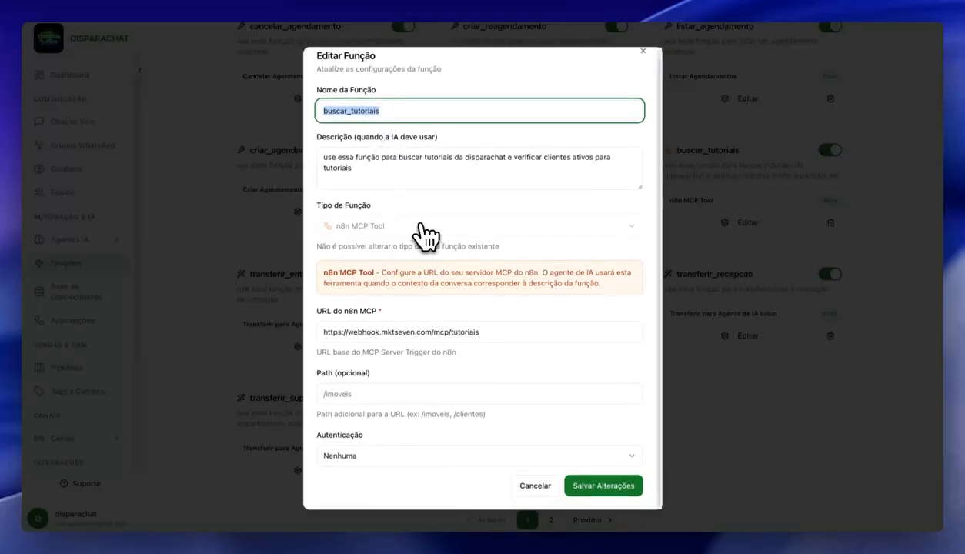
scroll(410, 175, "up", 1)
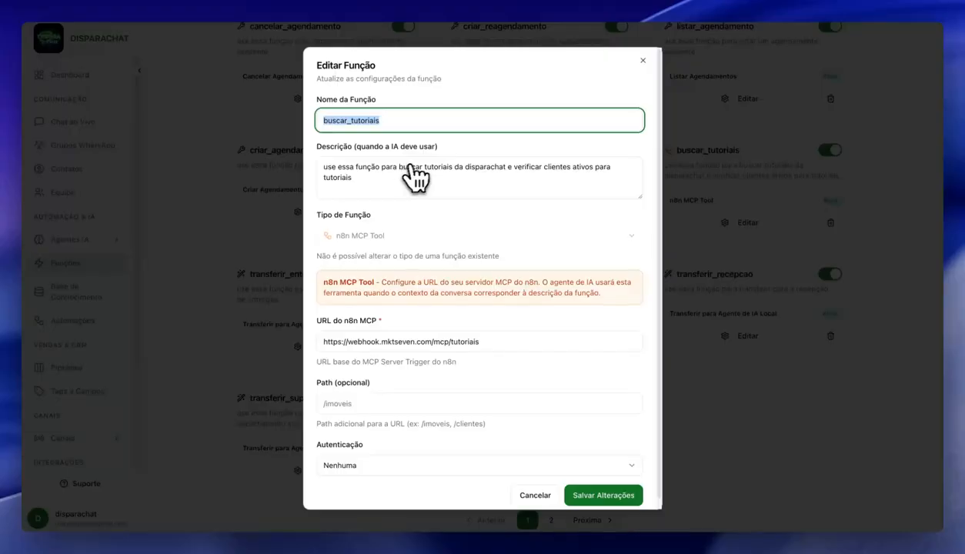
left_click(198, 181)
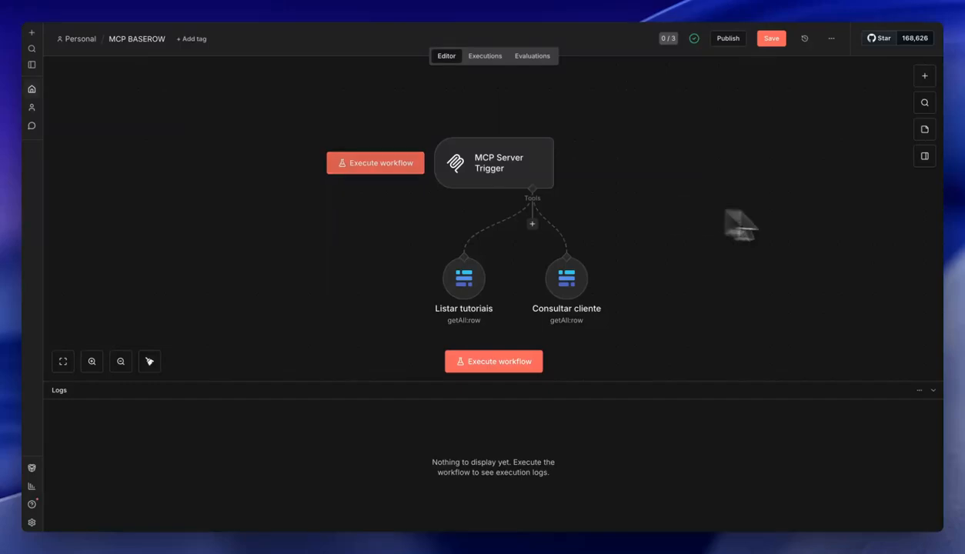
Step: In n8n's MCP BASEROW workflow, add a second MCP Server Trigger and place it beside the existing trigger
left_click(924, 76)
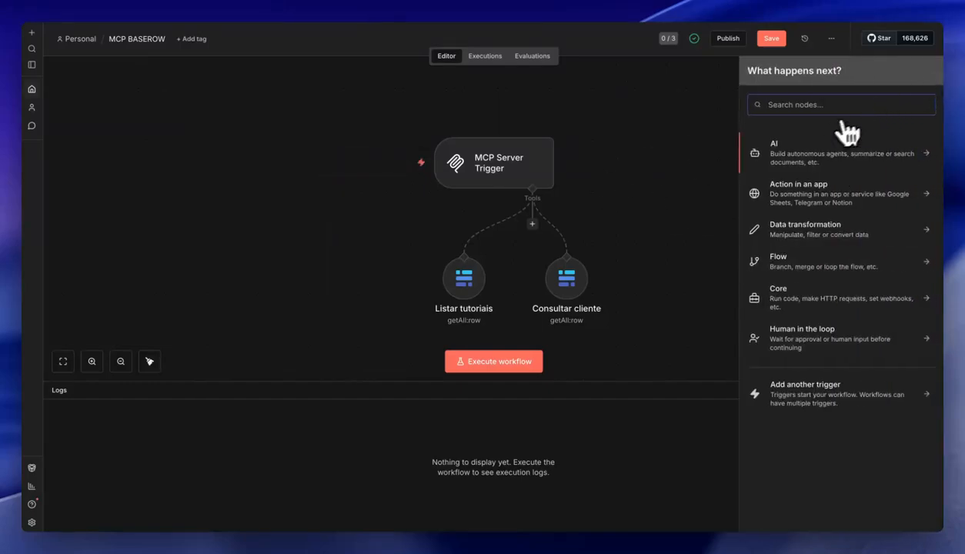
type("mcp")
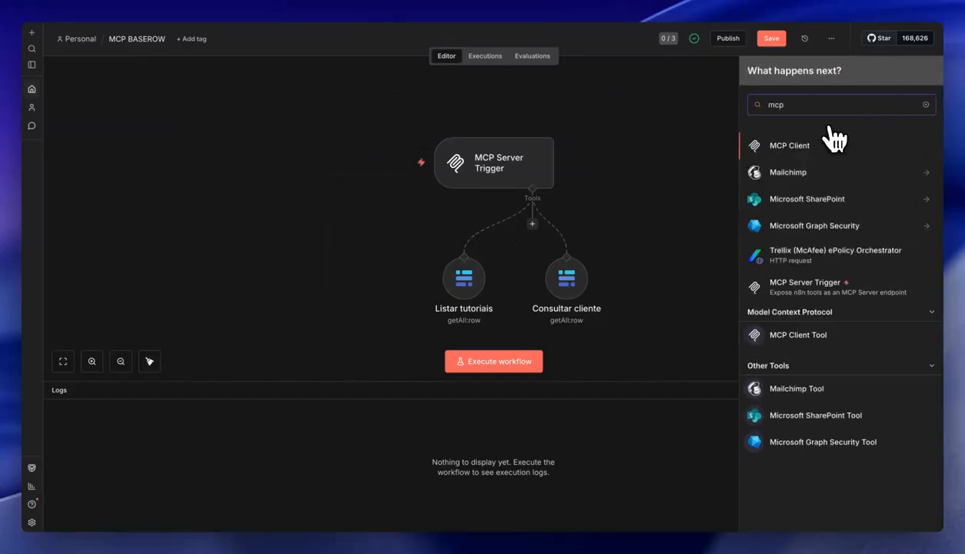
left_click(796, 292)
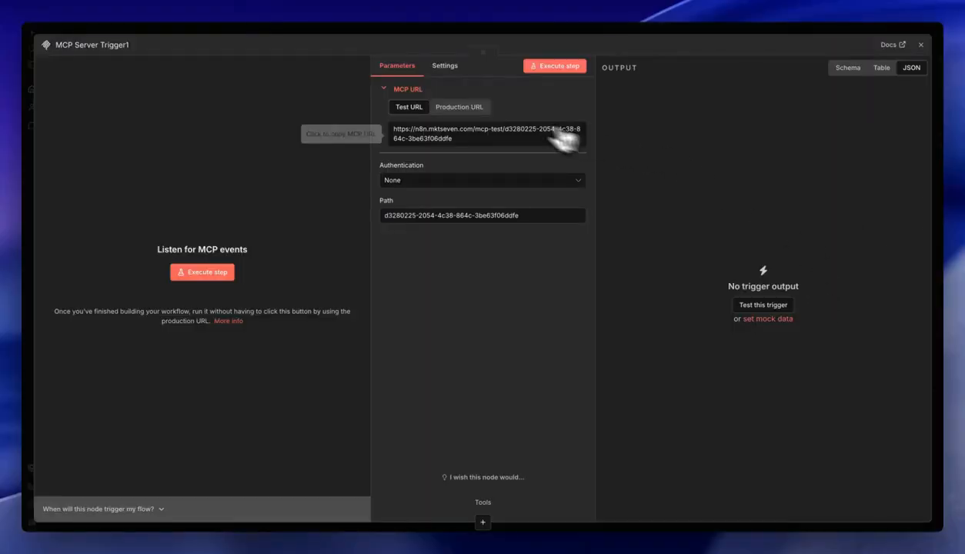
left_click(627, 30)
left_click_drag(798, 204, 713, 170)
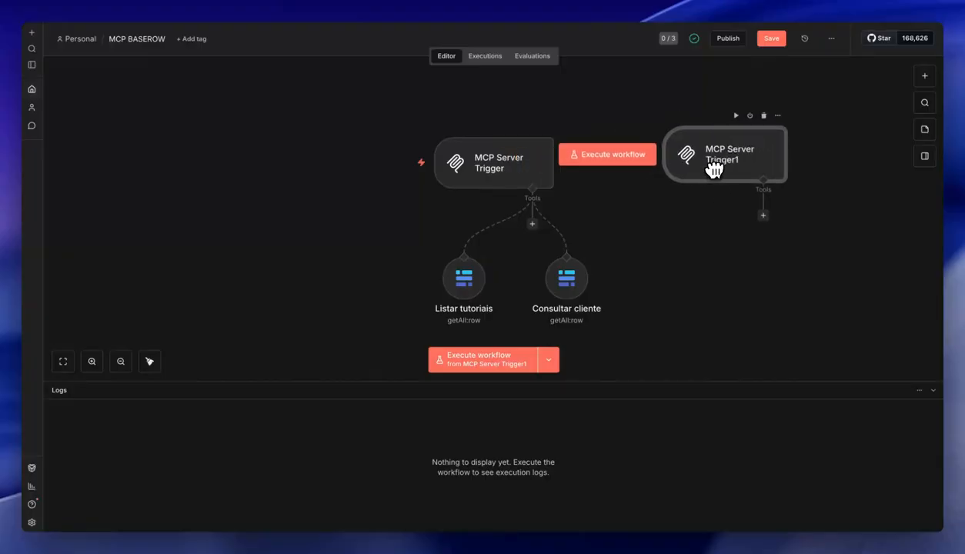
Step: Set the path of the new MCP Server Trigger to "tutorial" and copy its production URL
double_click(715, 156)
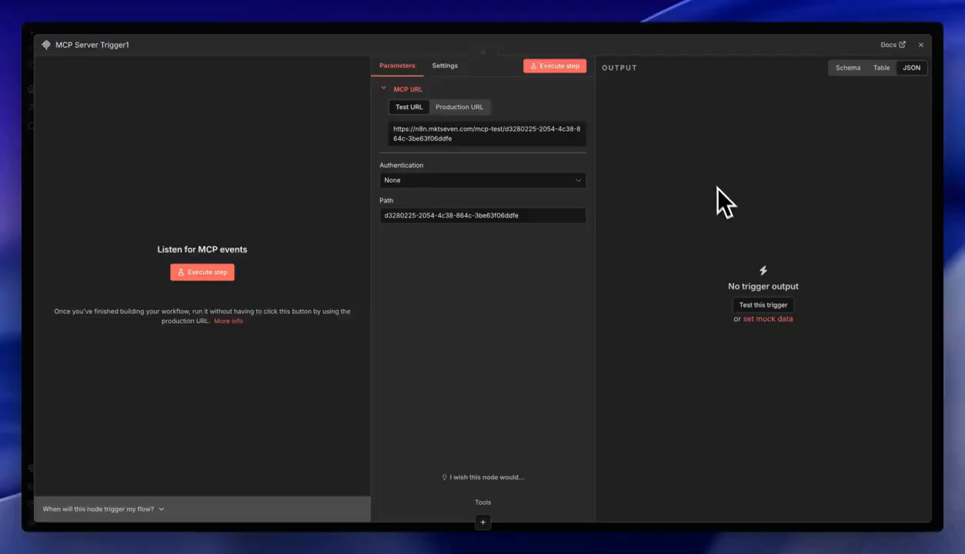
left_click(469, 109)
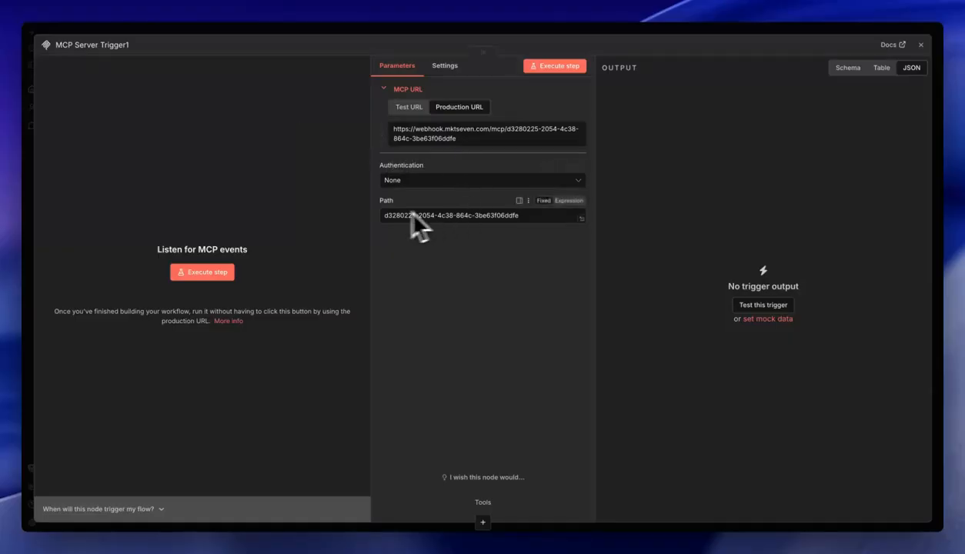
left_click_drag(514, 215, 370, 217)
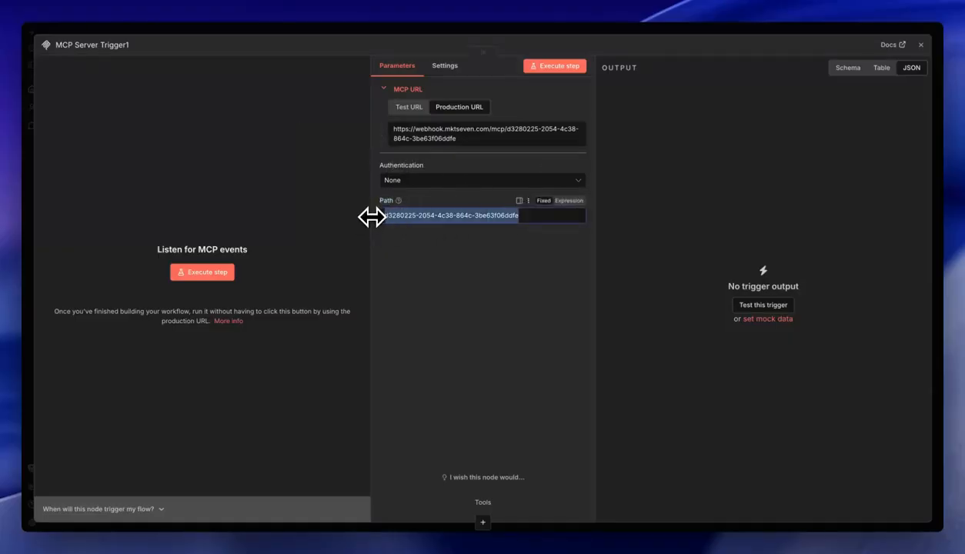
type("tutorial")
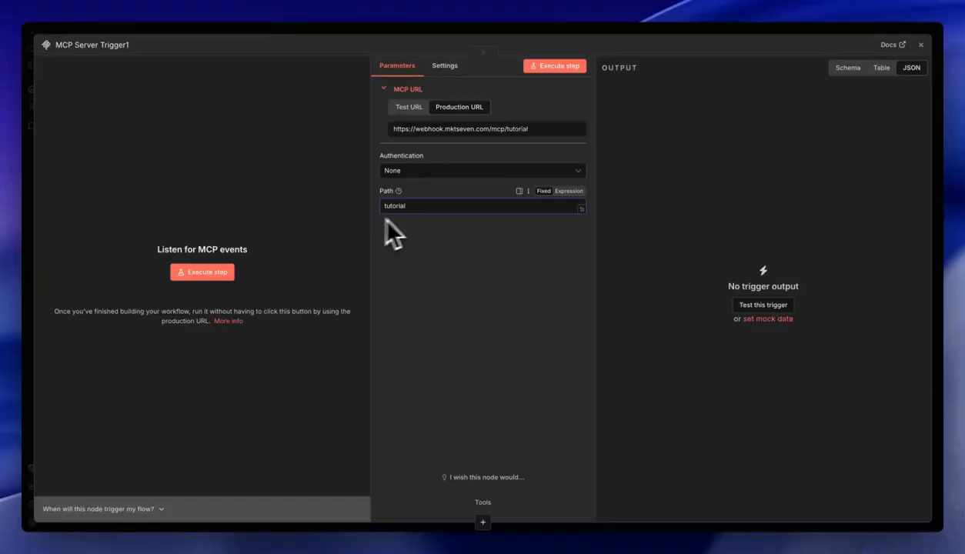
left_click(496, 129)
left_click(601, 35)
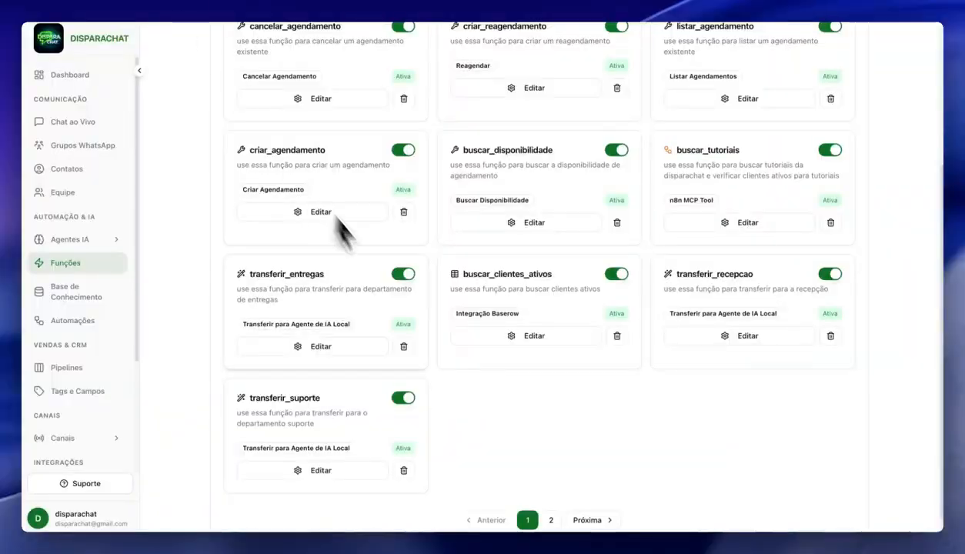
Step: Back in Disparachat, reopen the buscar_tutoriais function for editing and examine its n8n MCP URL
scroll(334, 226, "up", 3)
scroll(571, 319, "down", 3)
scroll(569, 301, "up", 3)
scroll(577, 312, "down", 1)
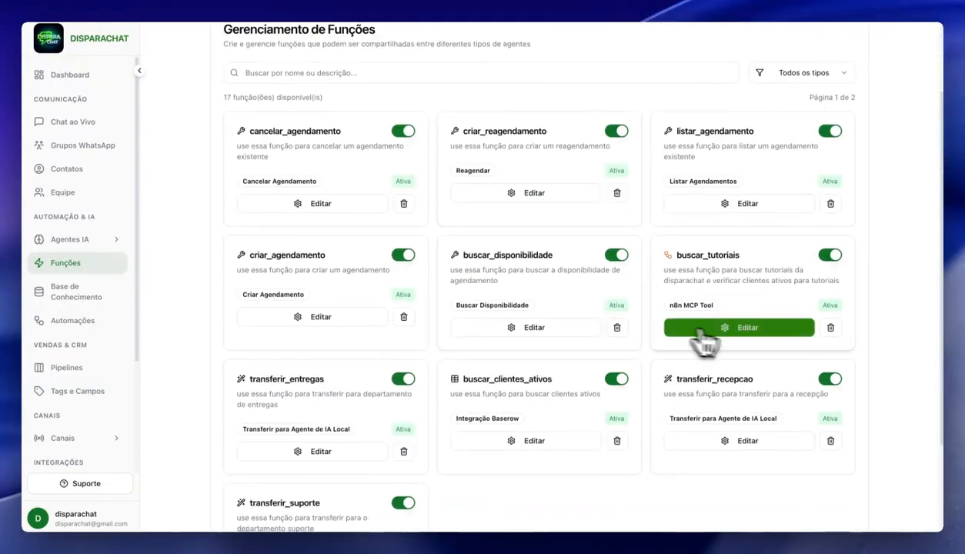
left_click(741, 331)
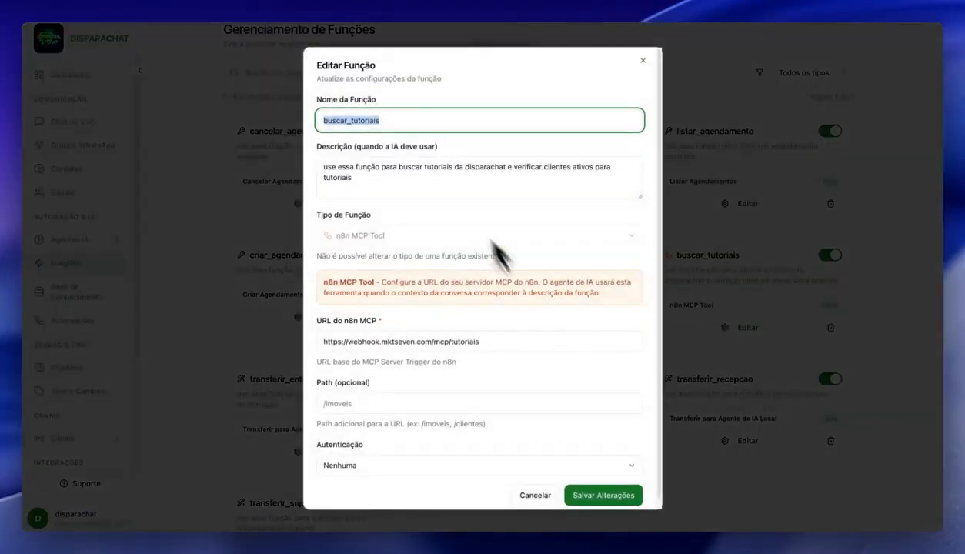
triple_click(490, 339)
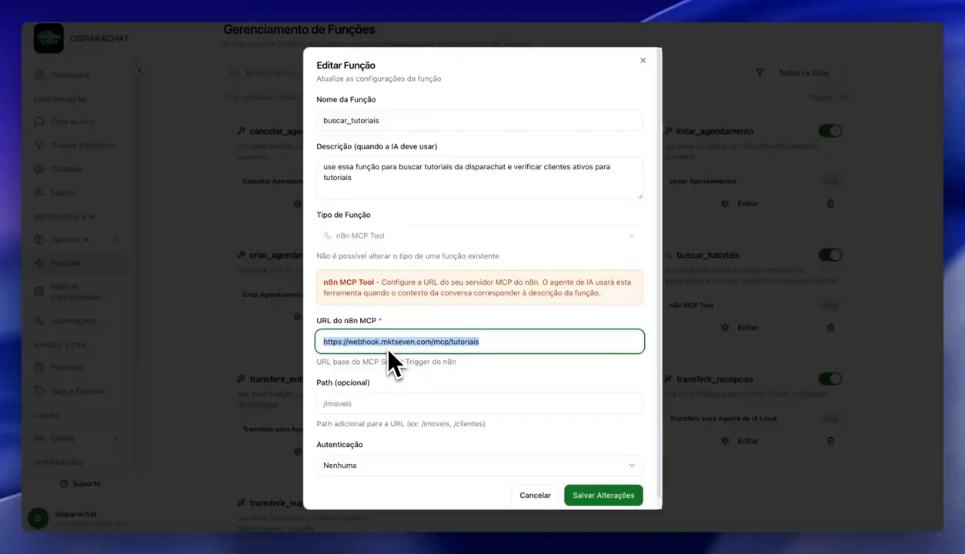
scroll(400, 364, "down", 1)
Step: Try "tutorial" as the optional path of the buscar_tutoriais function and clear the entry again
left_click(365, 393)
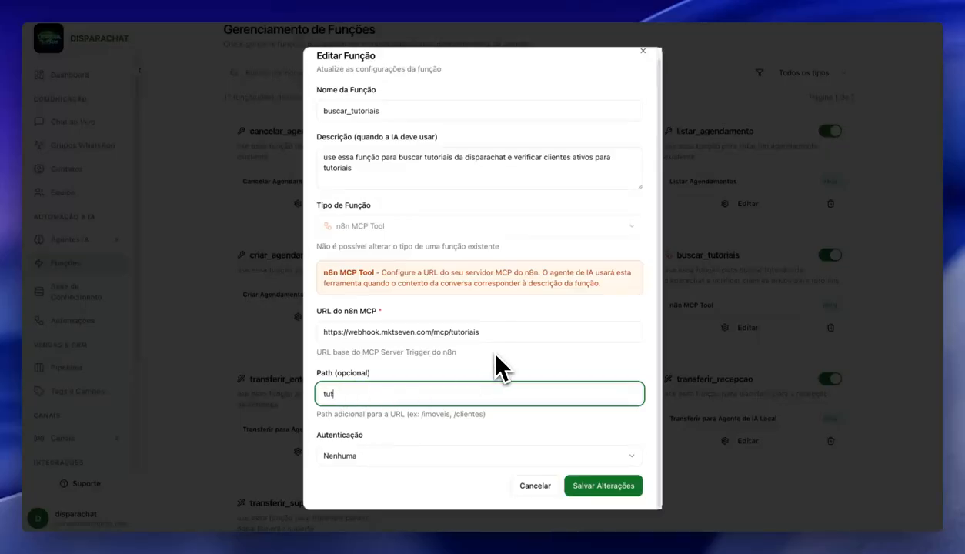
left_click_drag(451, 332, 471, 332)
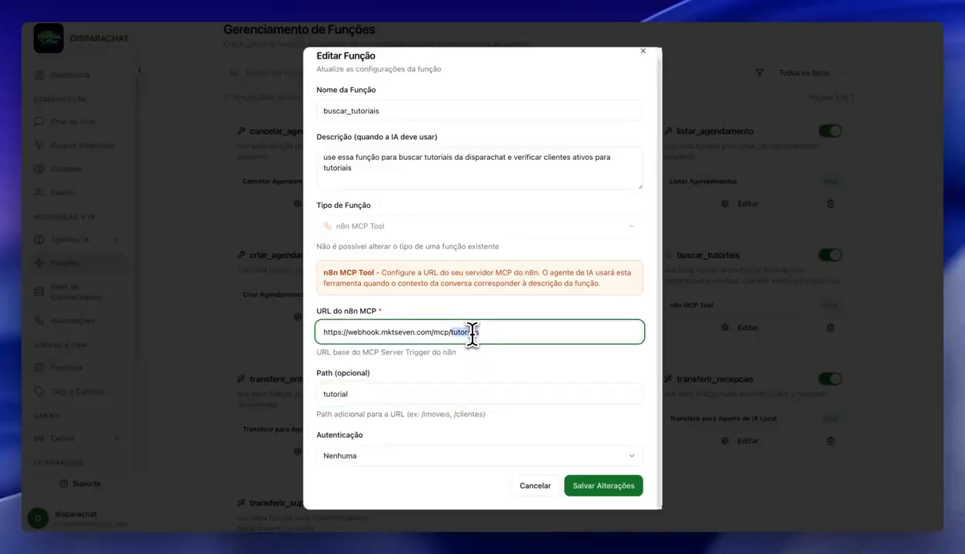
left_click_drag(358, 391, 295, 400)
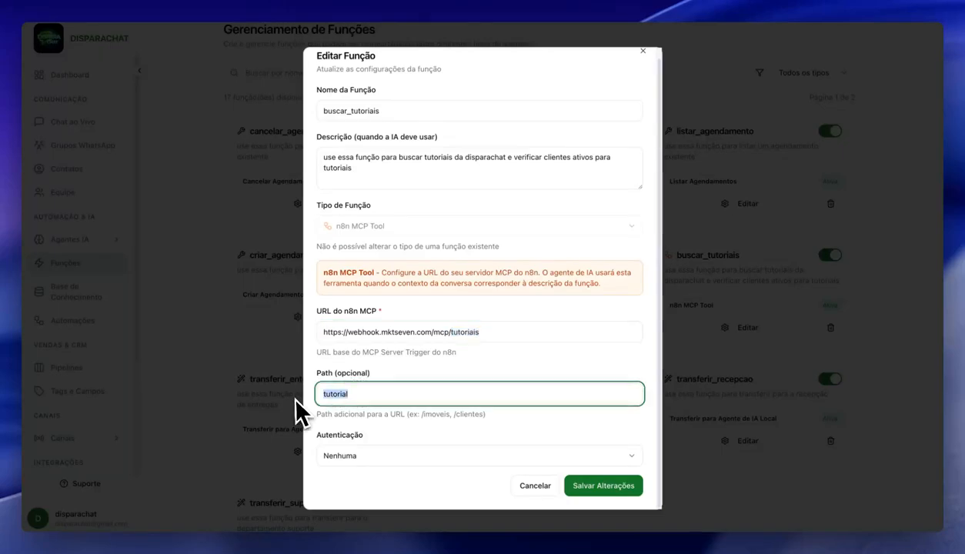
key("BackSpace")
Step: Check the authentication options of the function and of n8n's second MCP Server Trigger, and move that trigger slightly higher
left_click(389, 455)
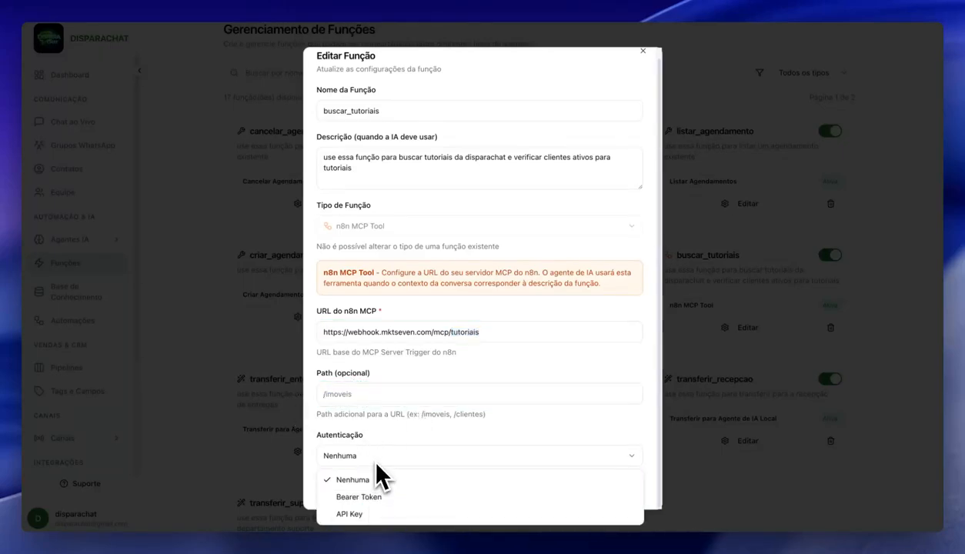
left_click(367, 452)
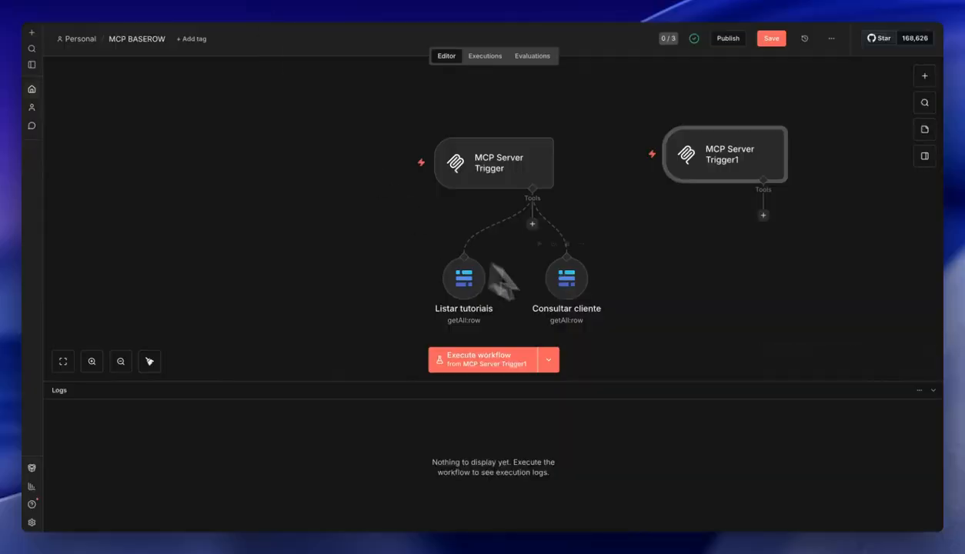
double_click(711, 163)
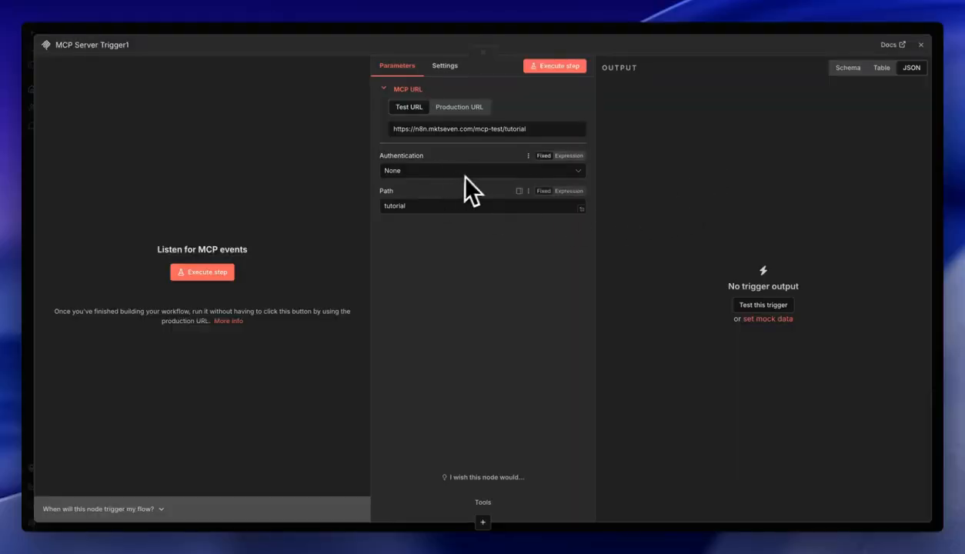
left_click(439, 170)
left_click(474, 295)
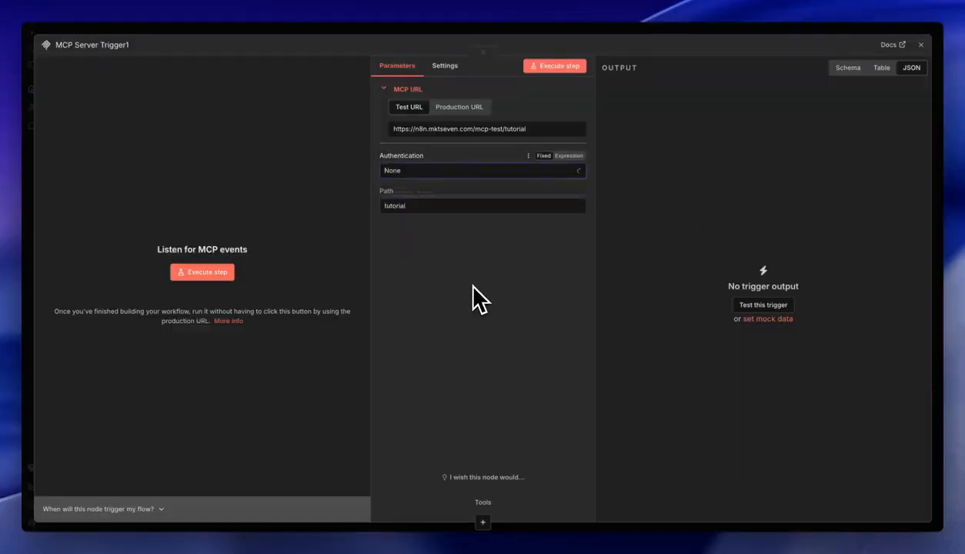
left_click(614, 34)
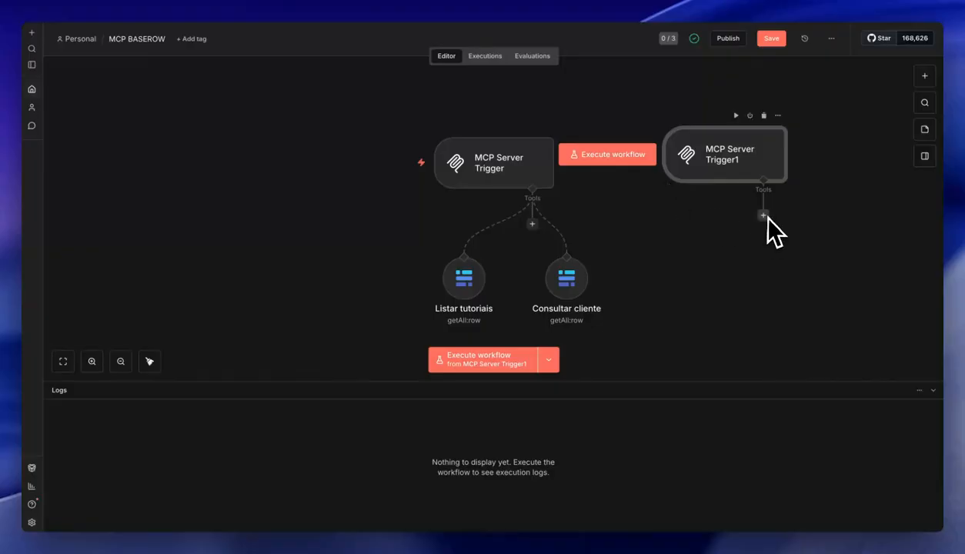
left_click_drag(754, 157, 746, 131)
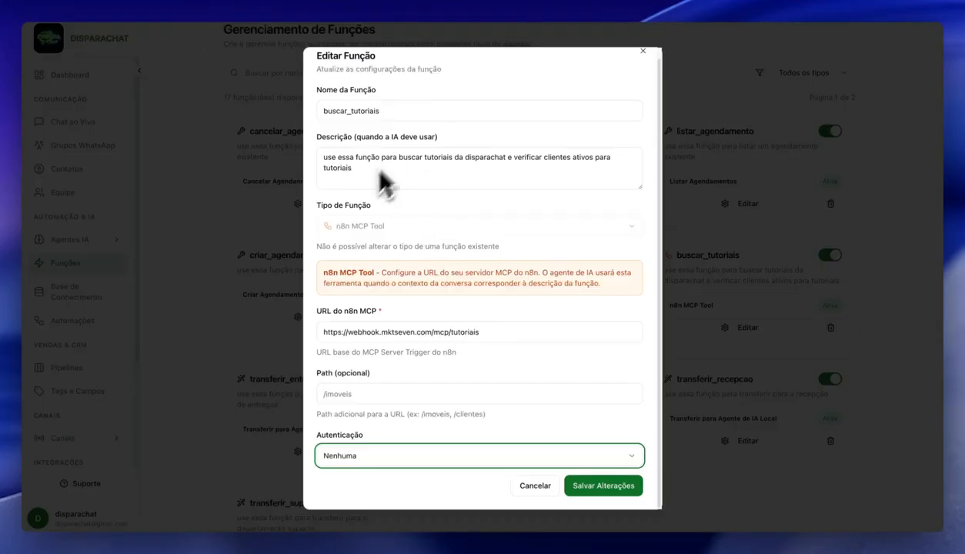
Step: Review the name and description of the buscar_tutoriais function in Disparachat
scroll(384, 183, "up", 1)
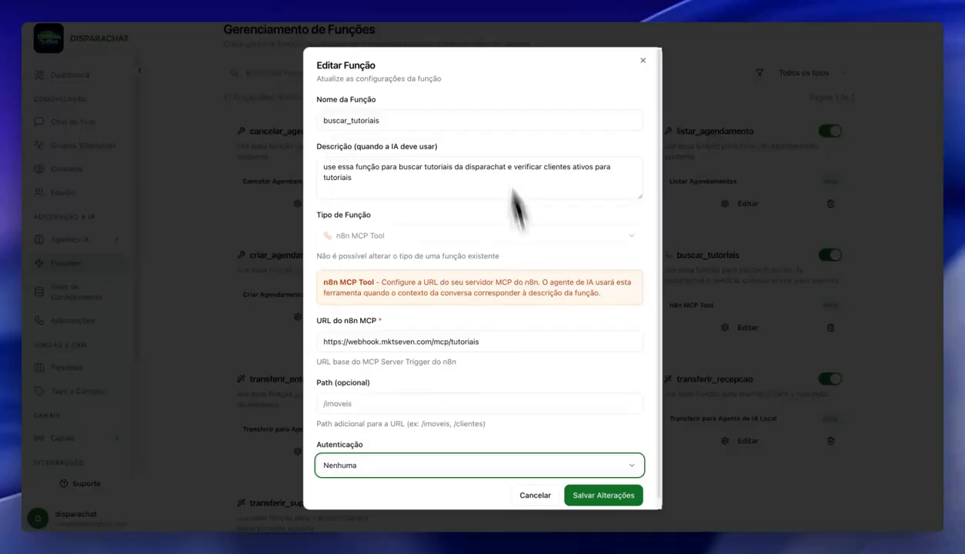
left_click_drag(391, 120, 316, 128)
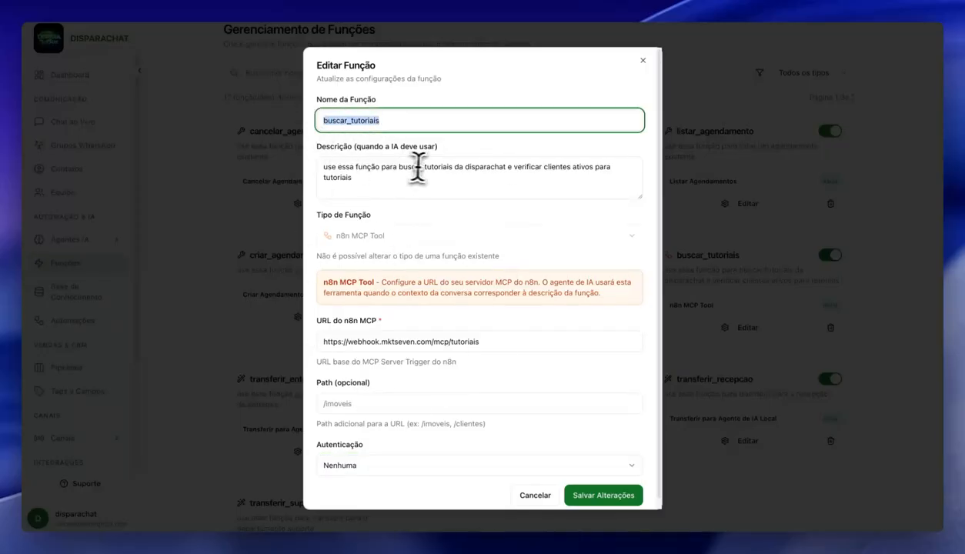
left_click_drag(356, 181, 316, 172)
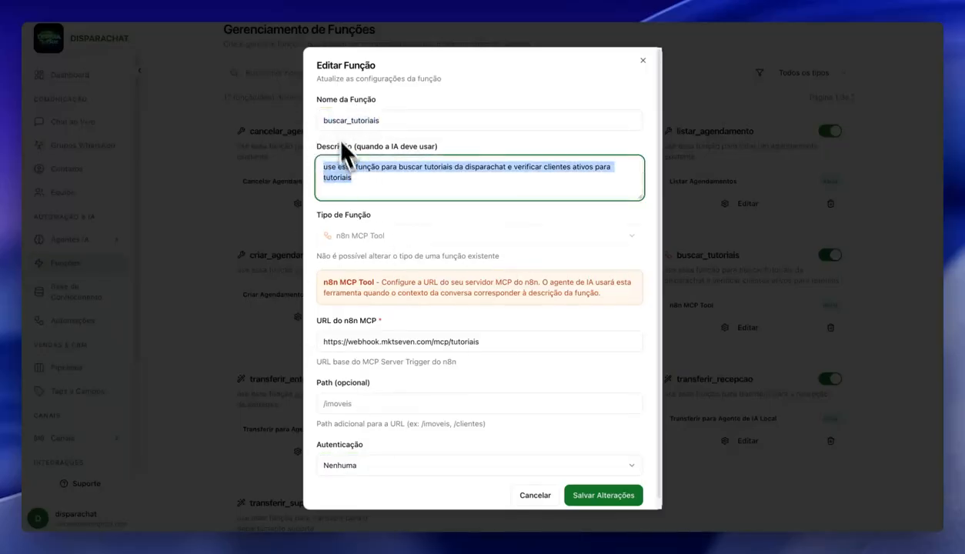
left_click(256, 1)
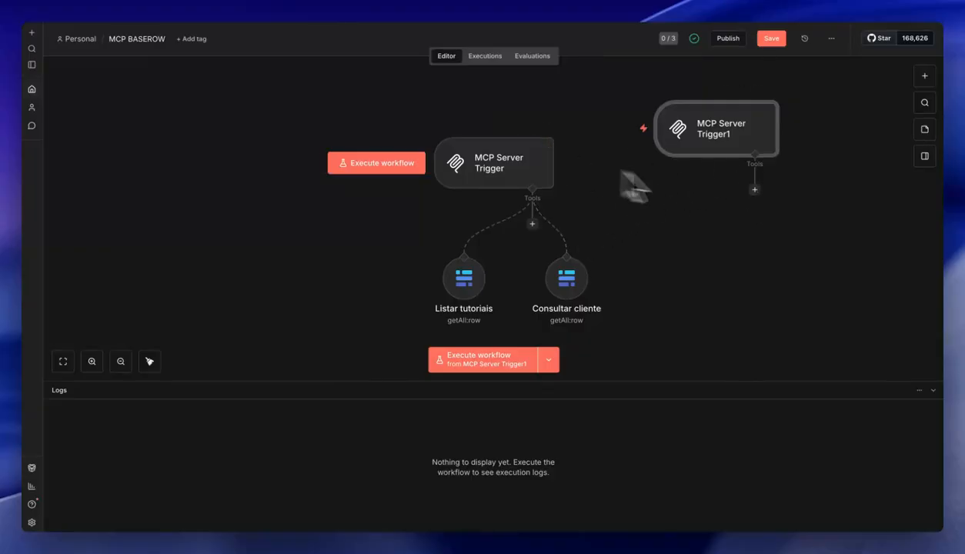
Step: Open the list of tools that can be attached to MCP Server Trigger1 and review the recommended, Model Context Protocol and vector store tools
left_click(754, 190)
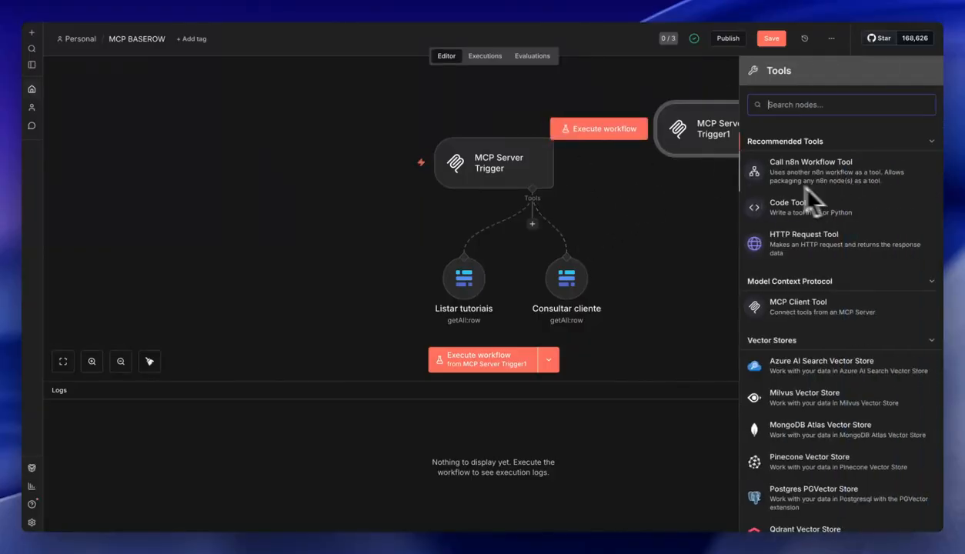
scroll(815, 202, "down", 2)
scroll(827, 209, "up", 1)
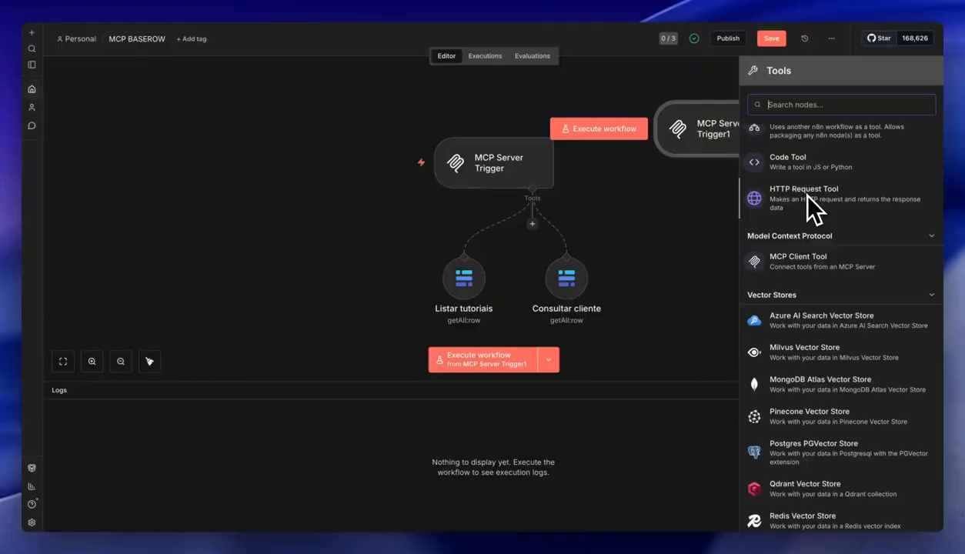
scroll(807, 195, "down", 1)
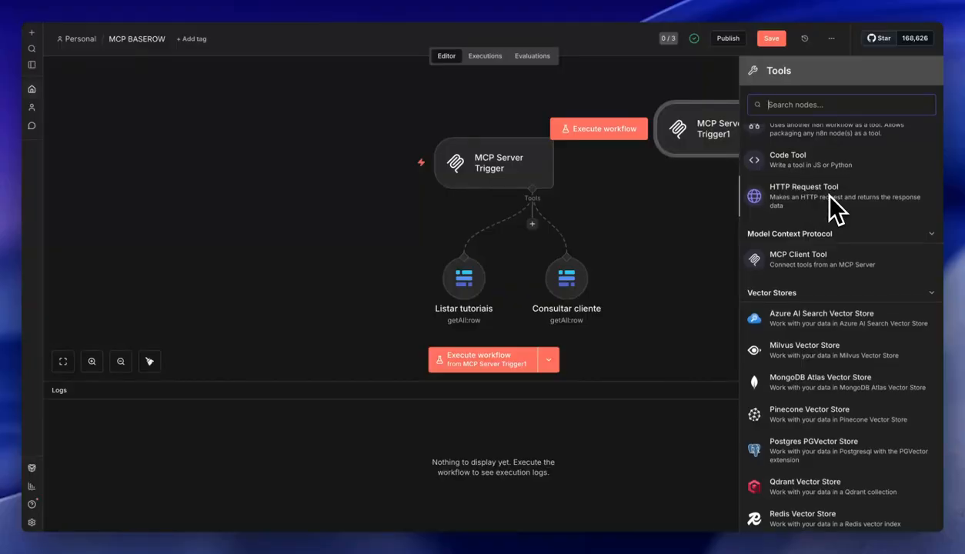
scroll(830, 196, "down", 5)
scroll(827, 227, "down", 1)
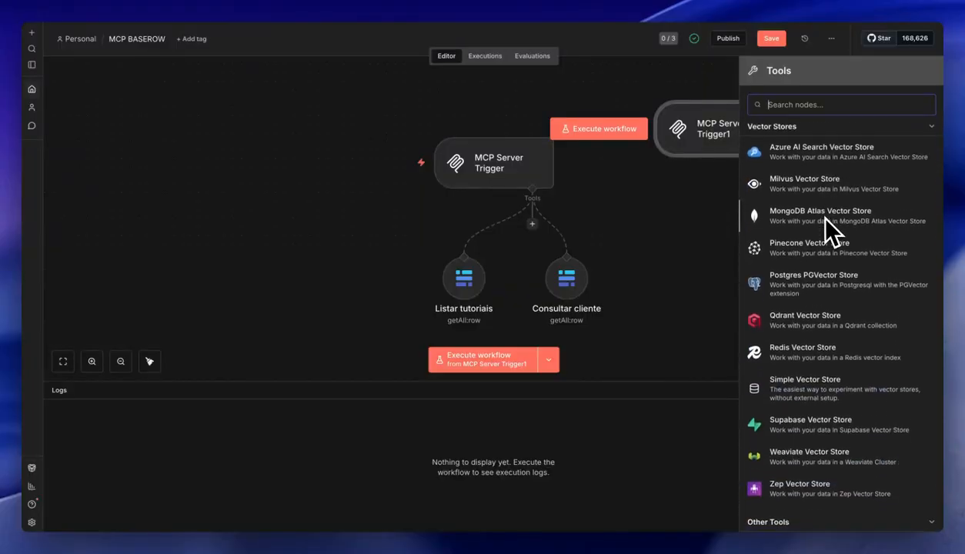
scroll(790, 242, "down", 1)
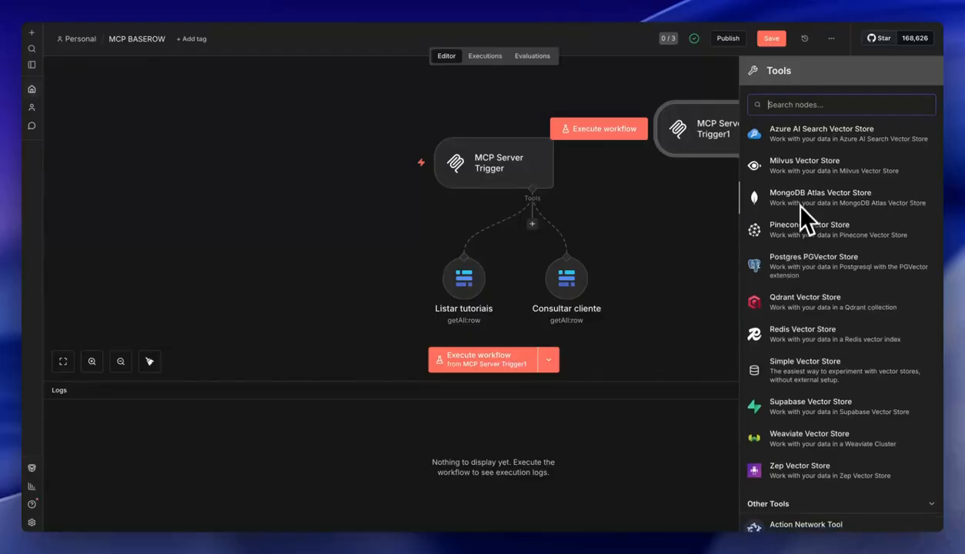
scroll(811, 208, "down", 1)
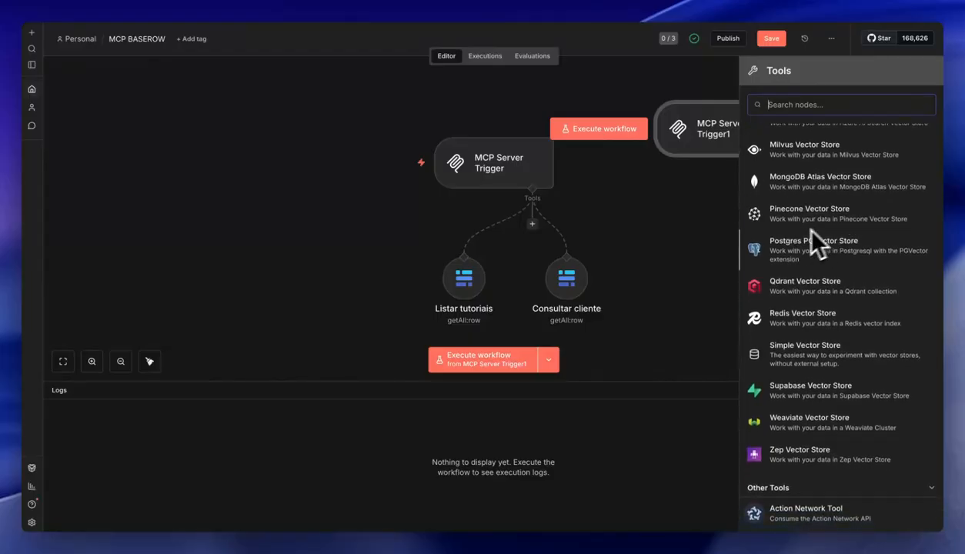
scroll(832, 256, "down", 3)
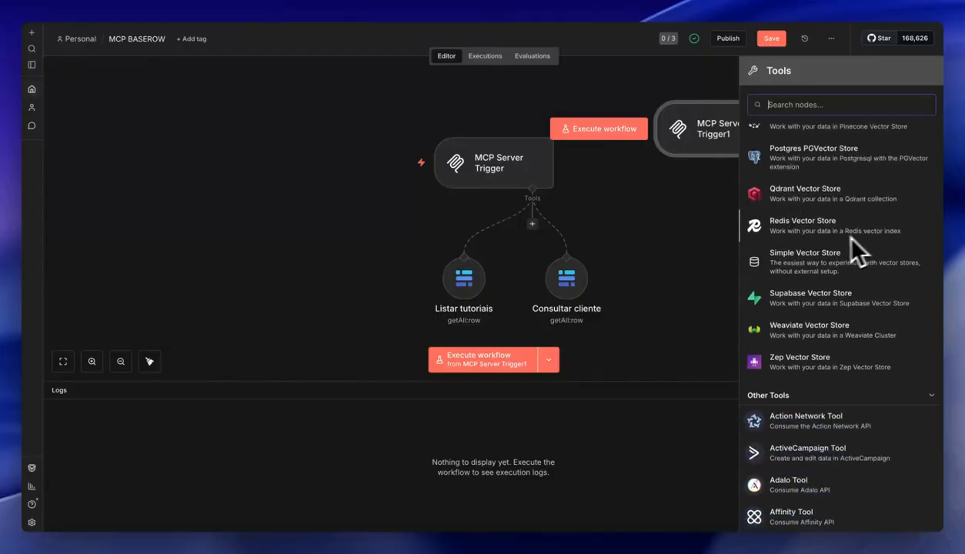
scroll(816, 234, "down", 3)
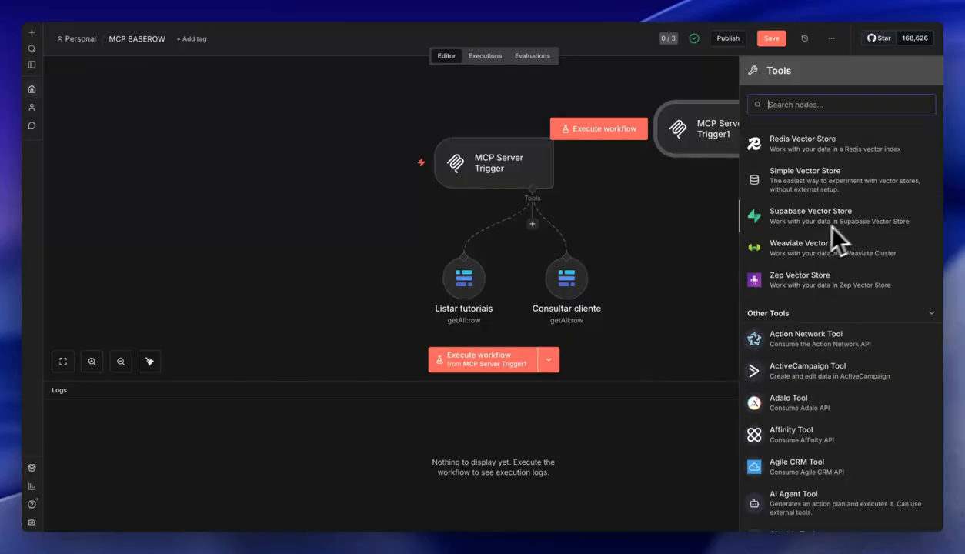
scroll(844, 248, "down", 3)
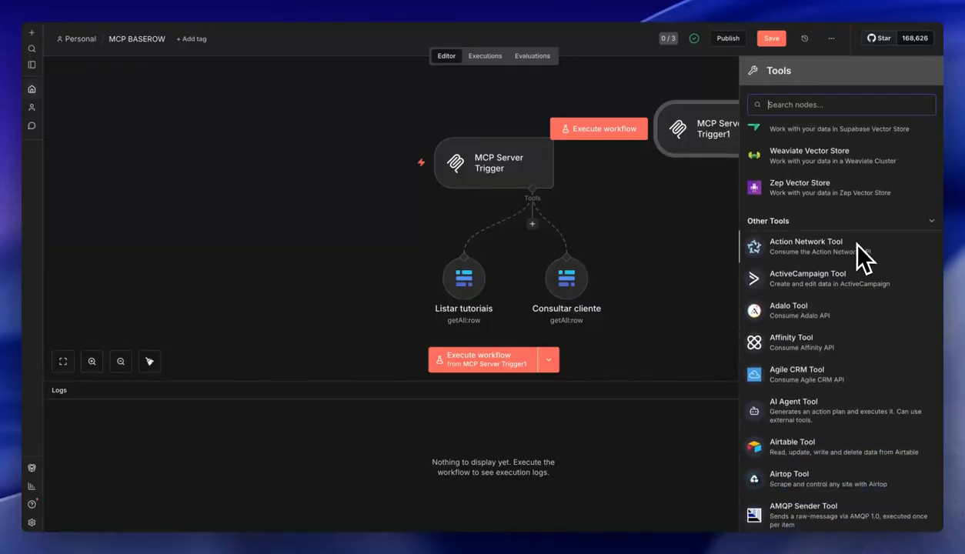
Step: Look through the Other Tools integrations available for MCP Server Trigger1, including the Baserow, Gmail, Google, Microsoft and database tools
scroll(857, 243, "down", 9)
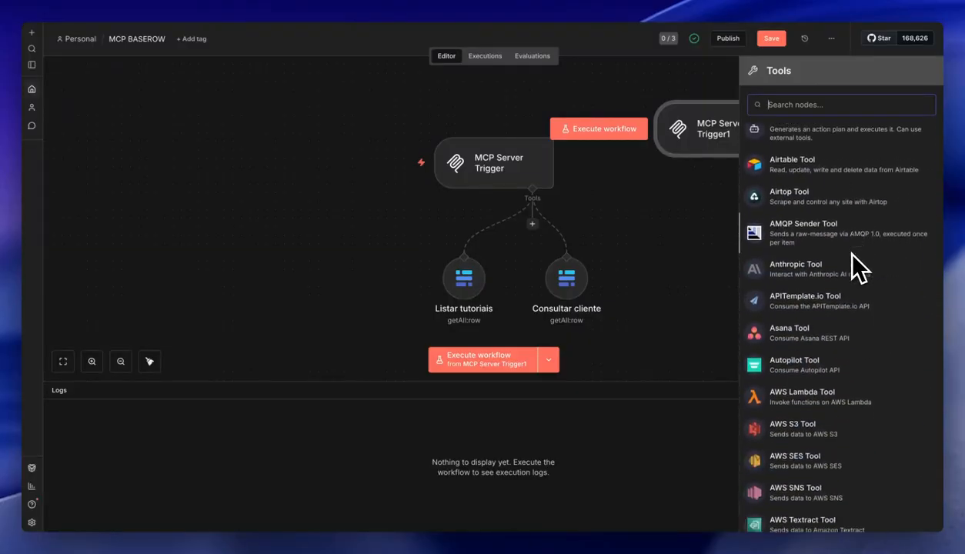
scroll(846, 248, "down", 1)
scroll(821, 172, "down", 9)
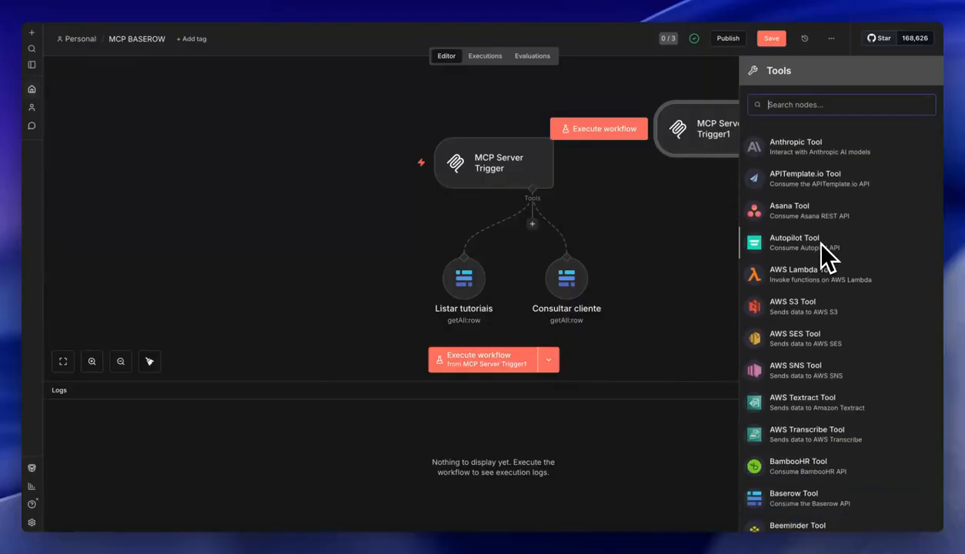
scroll(834, 249, "down", 5)
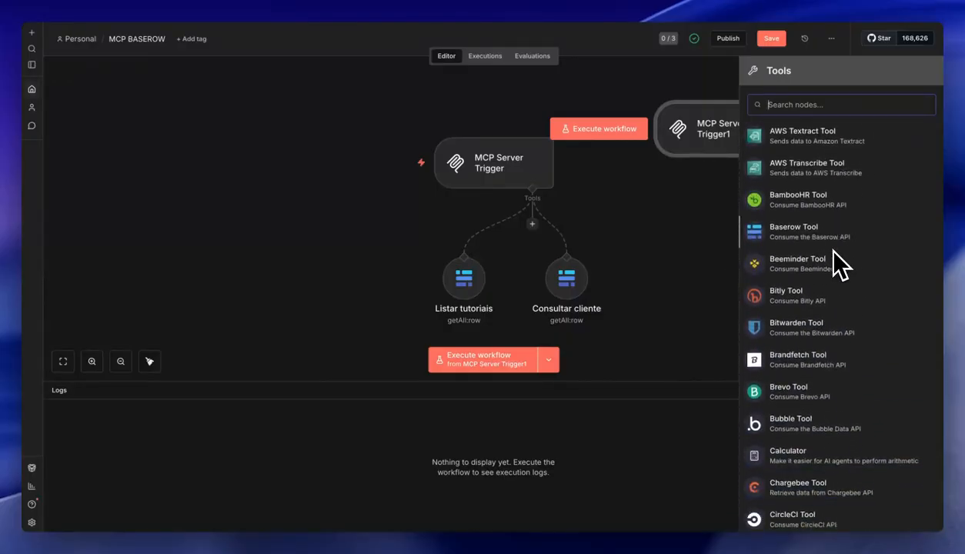
scroll(850, 245, "down", 4)
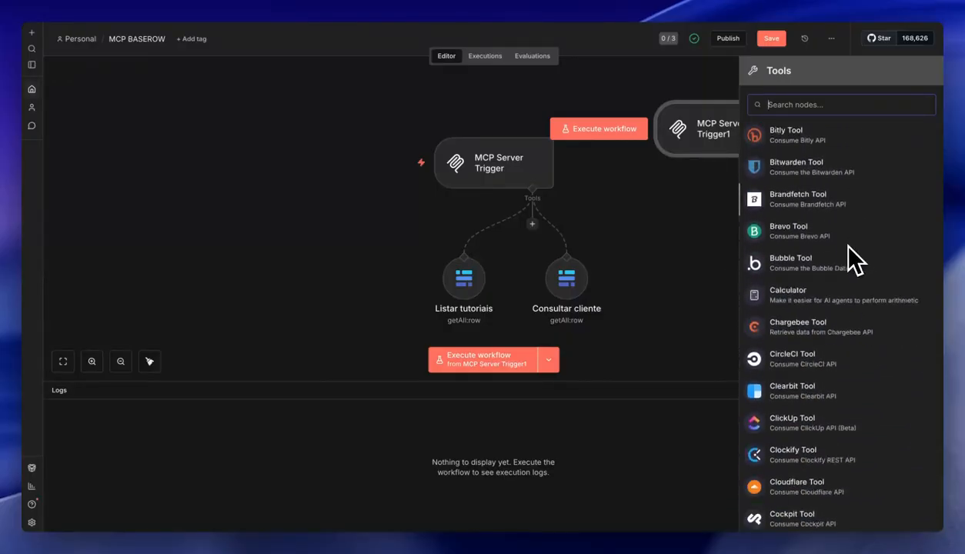
scroll(837, 226, "down", 3)
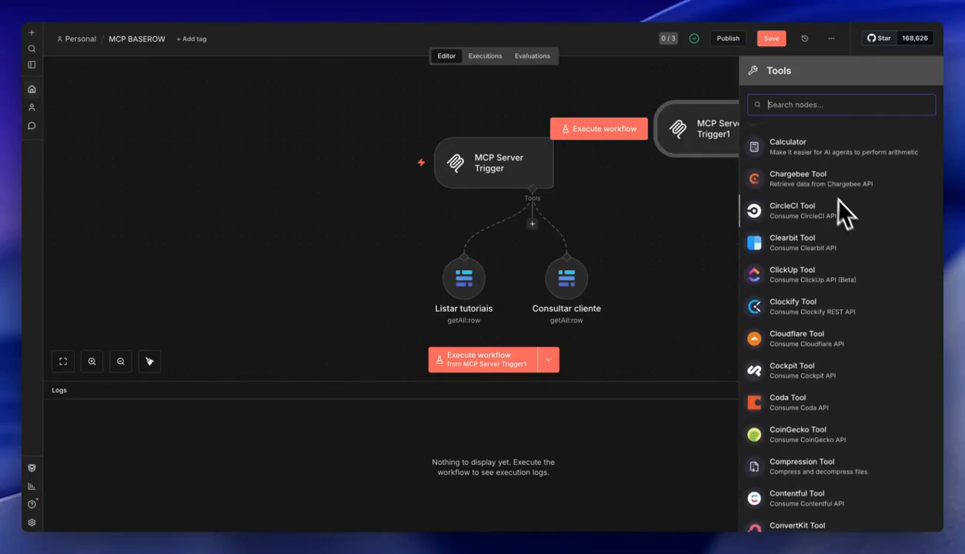
scroll(850, 223, "down", 1)
scroll(833, 242, "down", 5)
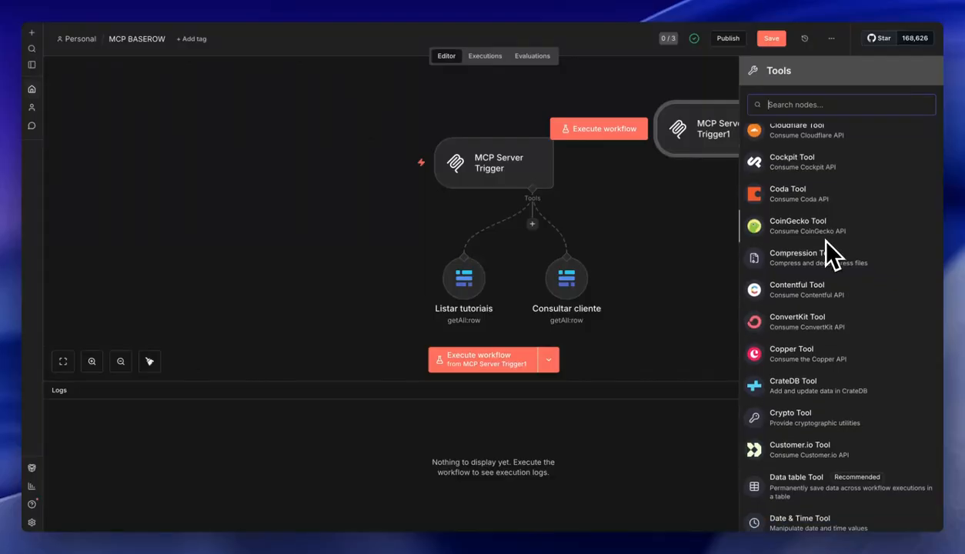
scroll(829, 258, "down", 2)
scroll(835, 270, "down", 3)
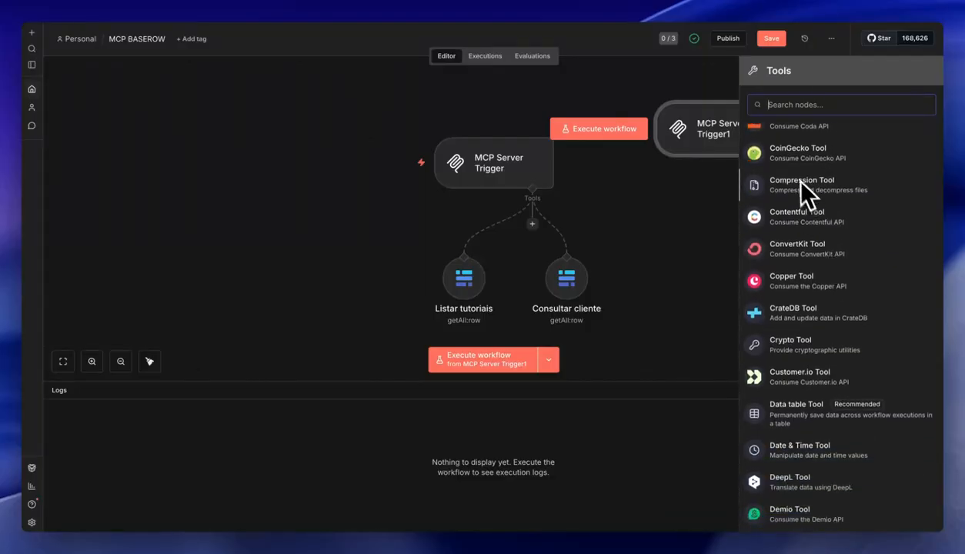
scroll(827, 262, "down", 5)
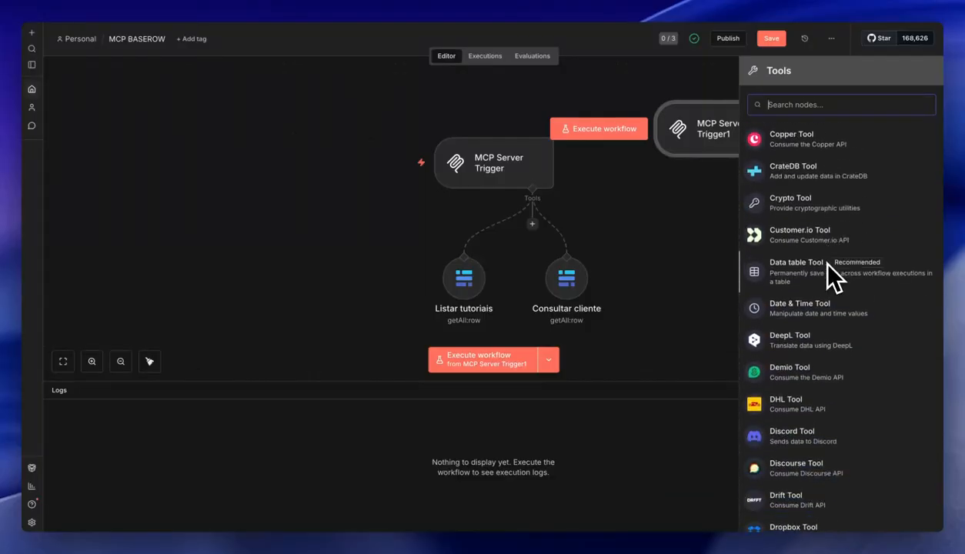
scroll(827, 266, "down", 3)
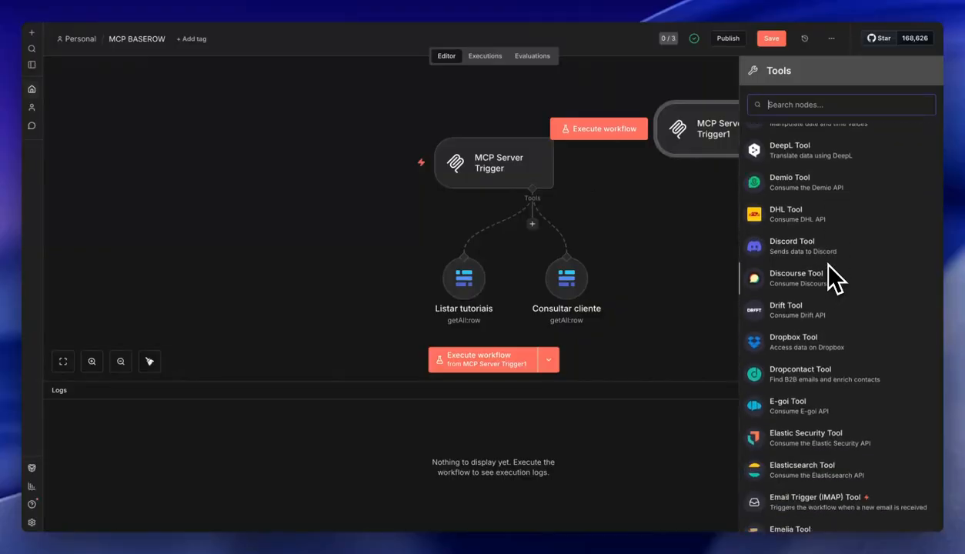
scroll(803, 261, "down", 3)
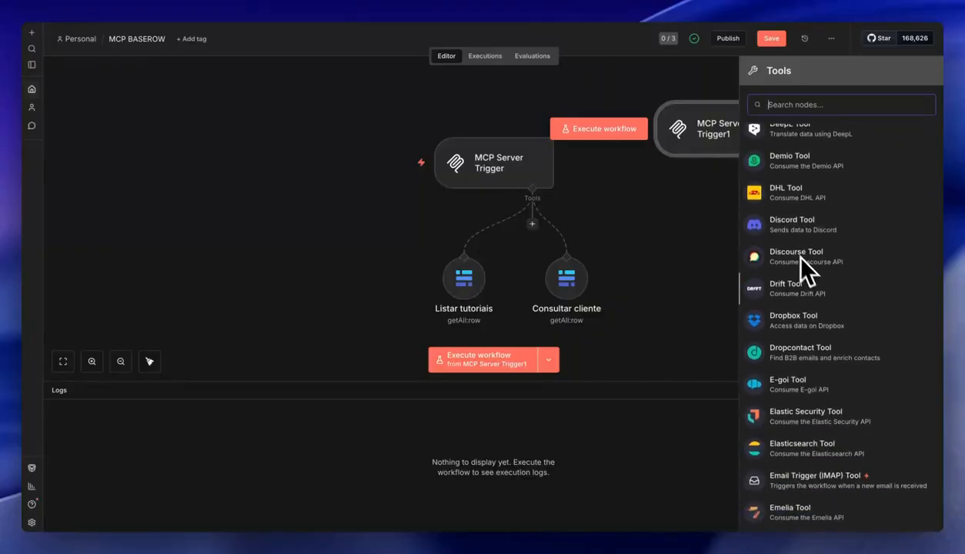
scroll(792, 268, "down", 7)
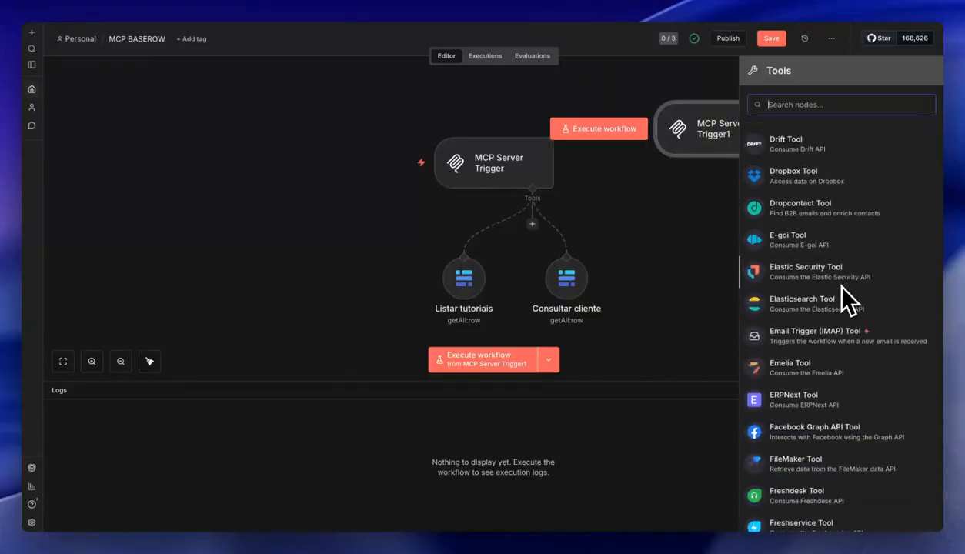
scroll(841, 290, "down", 3)
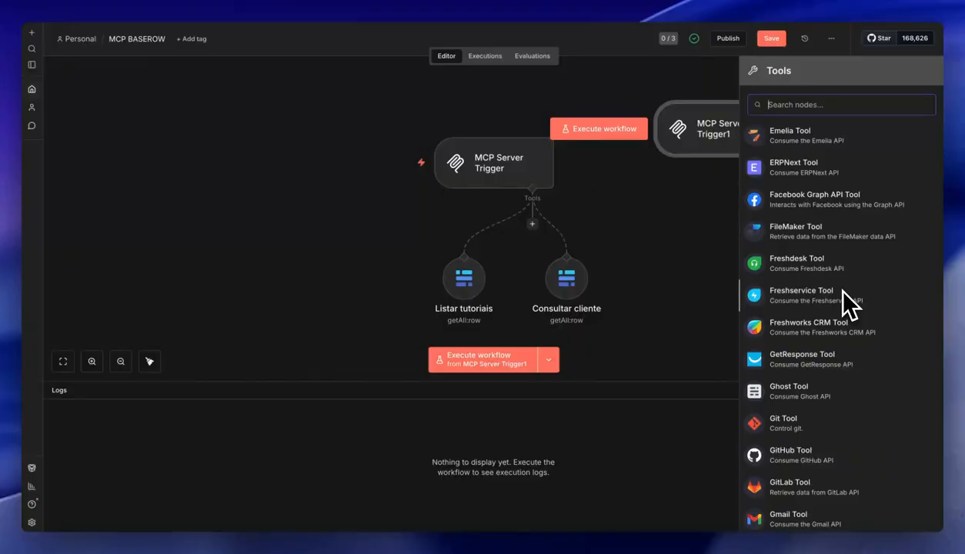
scroll(842, 292, "down", 5)
scroll(842, 292, "down", 3)
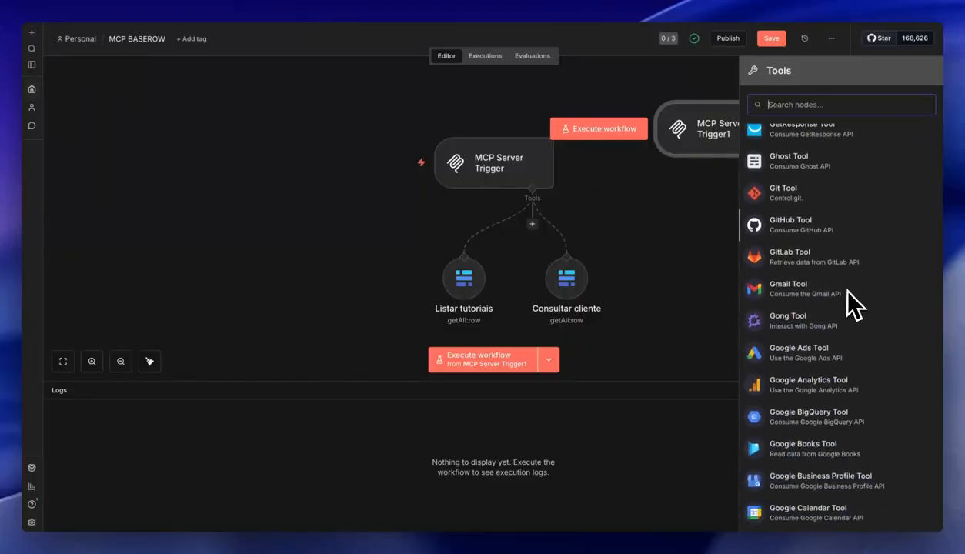
scroll(823, 277, "down", 3)
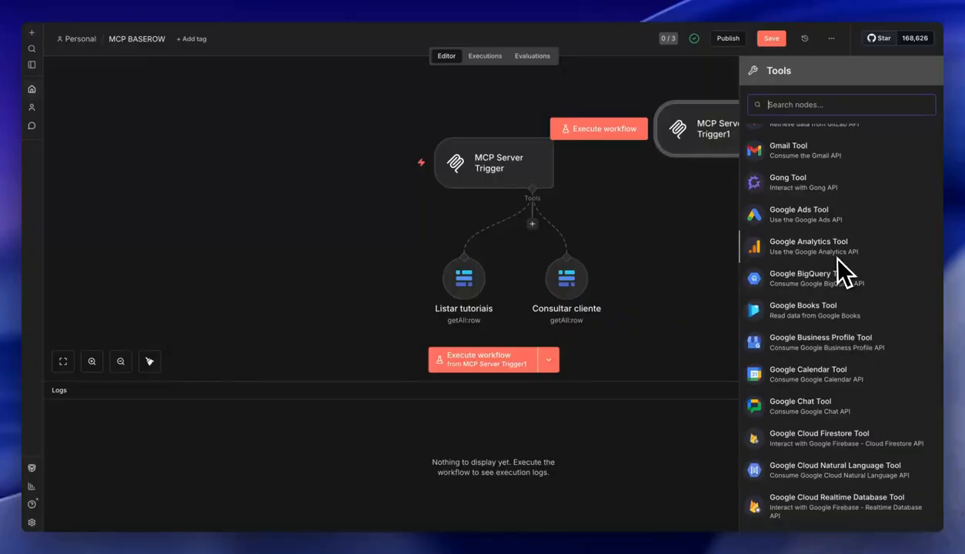
scroll(836, 258, "down", 1)
scroll(807, 262, "down", 1)
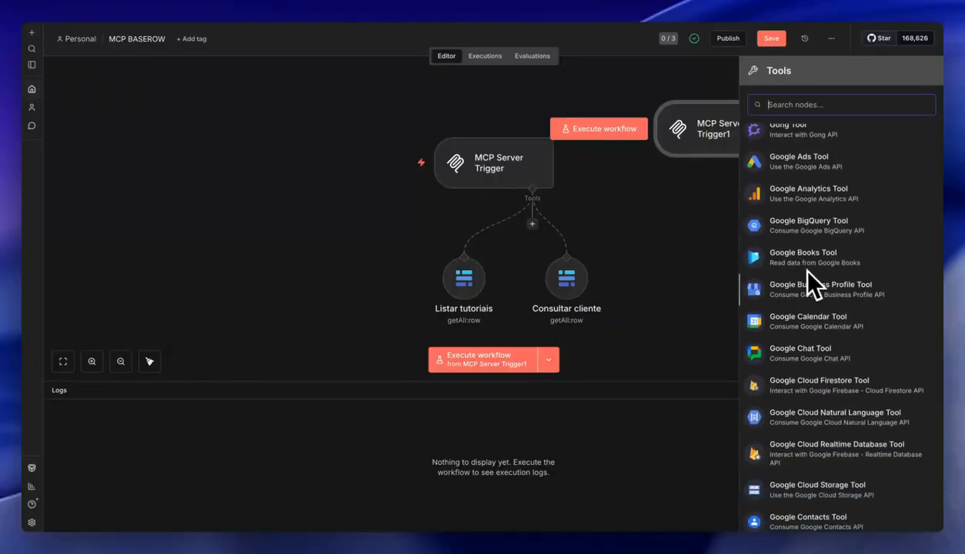
scroll(814, 291, "down", 3)
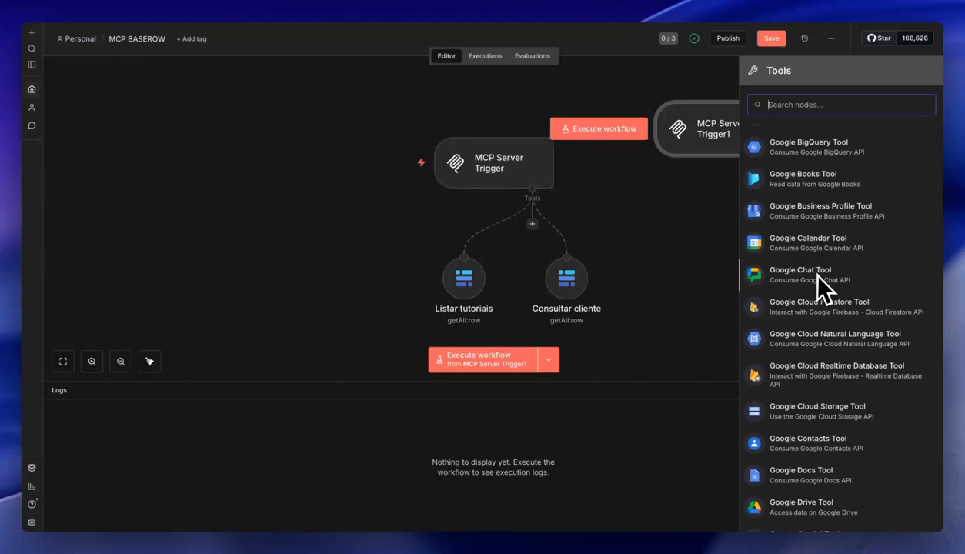
scroll(817, 275, "down", 5)
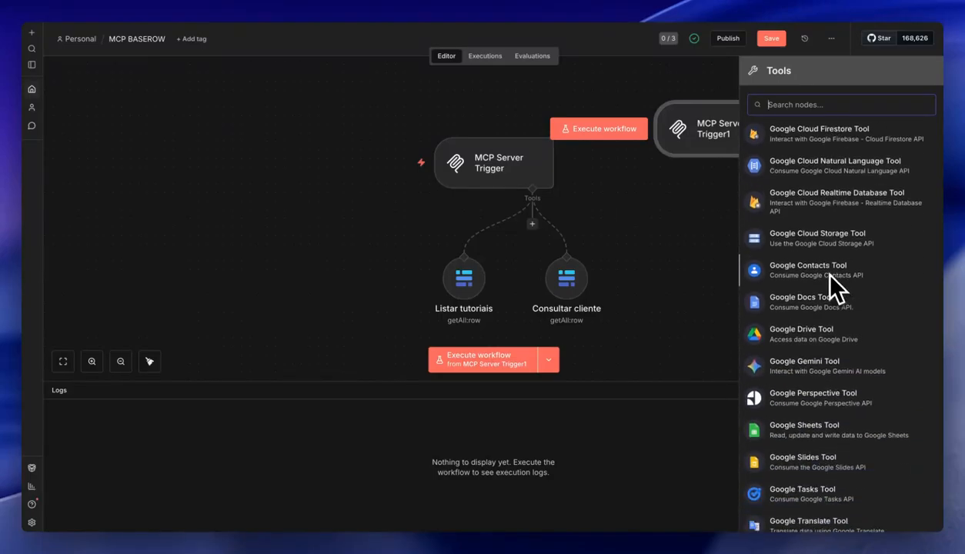
scroll(831, 265, "down", 4)
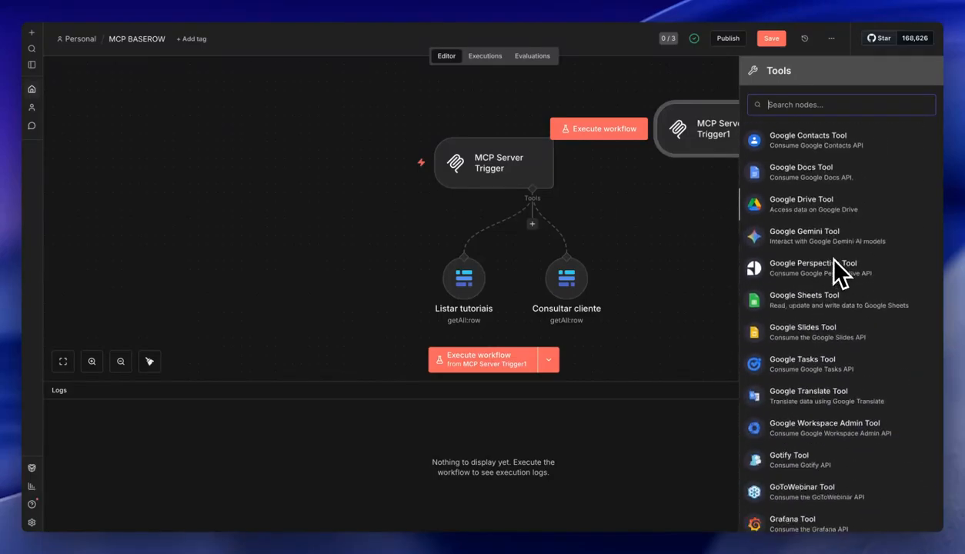
scroll(834, 258, "down", 3)
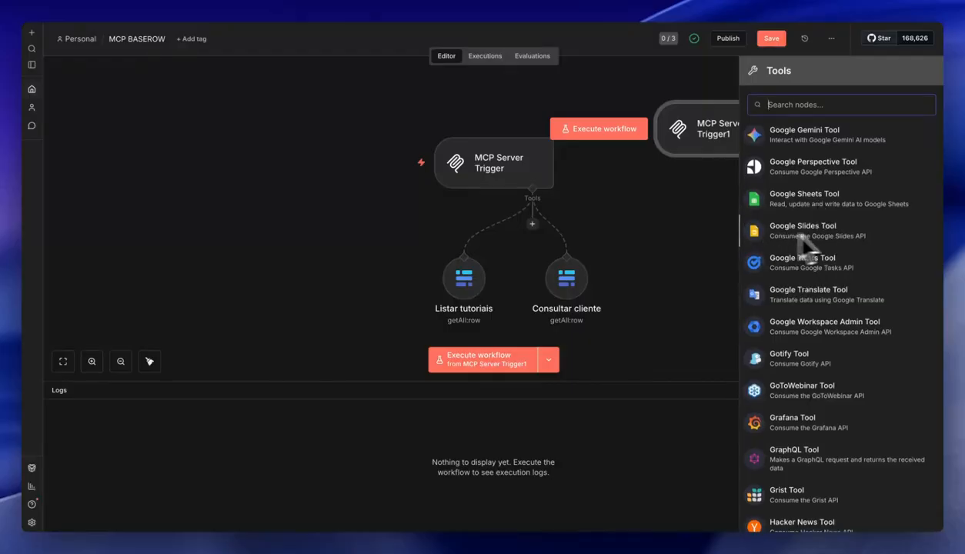
scroll(809, 265, "down", 7)
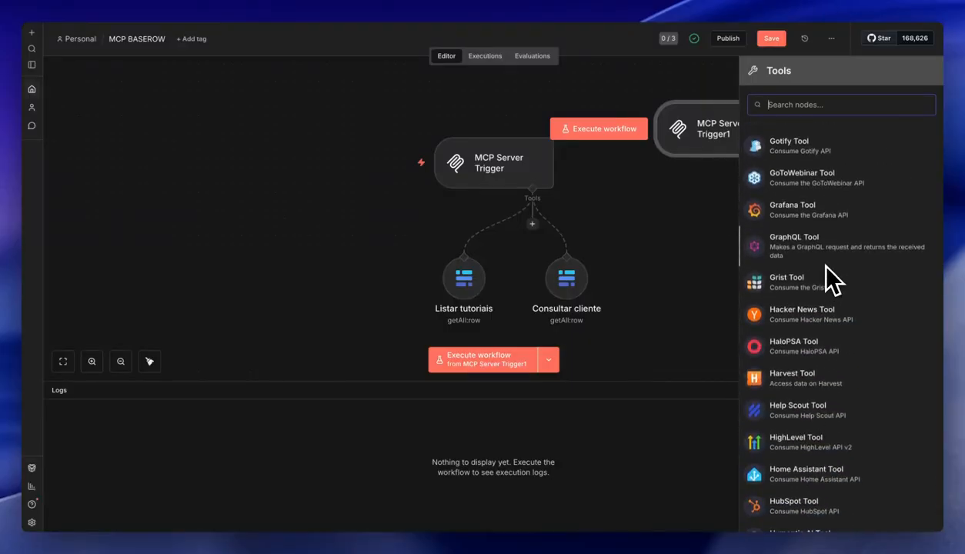
scroll(815, 265, "down", 15)
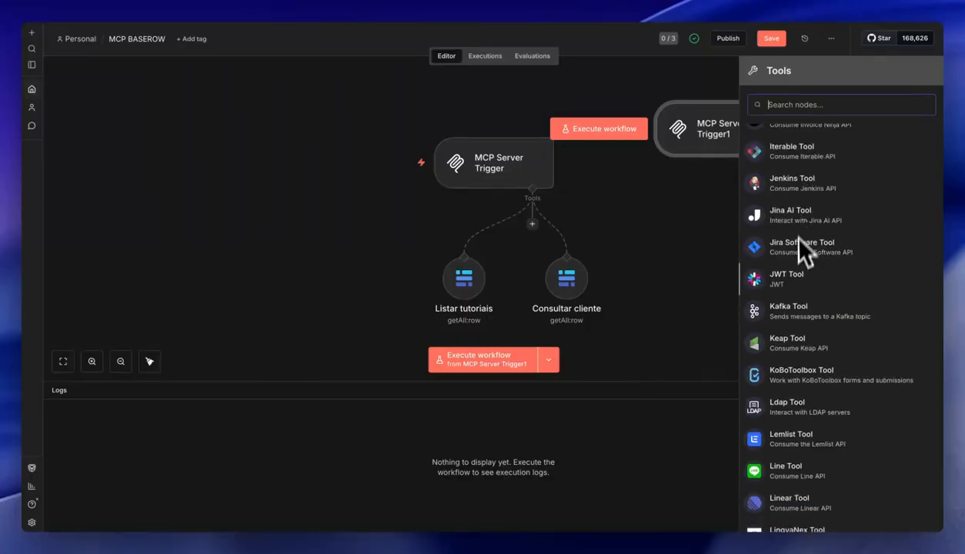
scroll(806, 277, "down", 13)
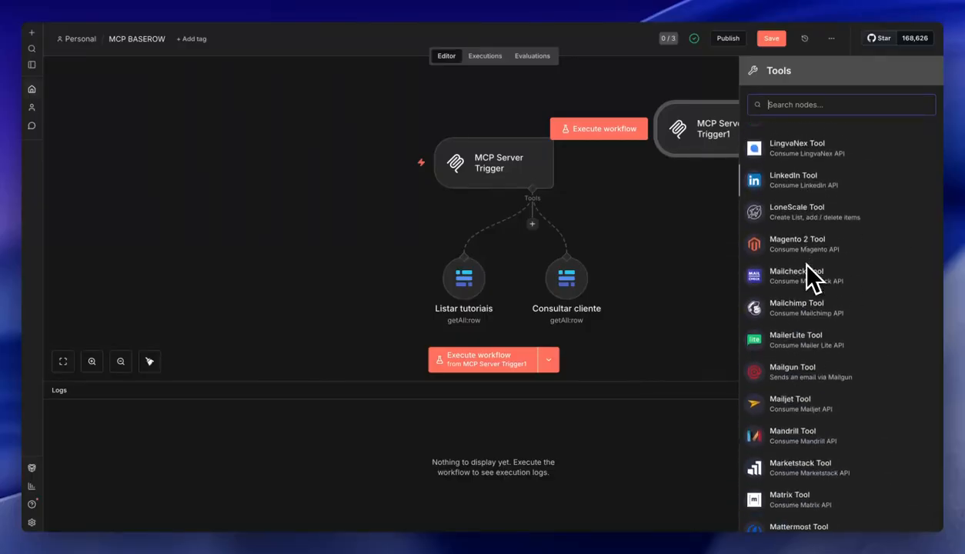
scroll(805, 265, "down", 7)
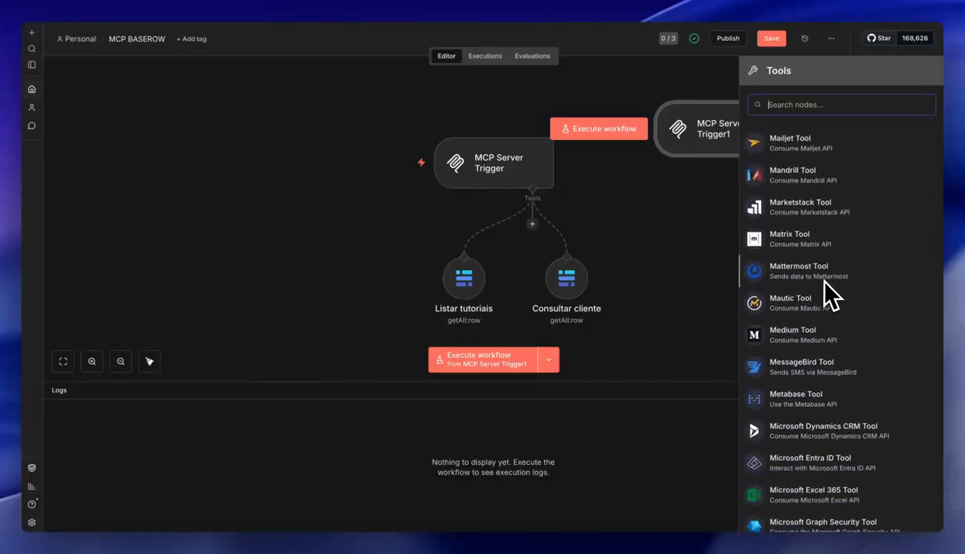
scroll(817, 258, "down", 8)
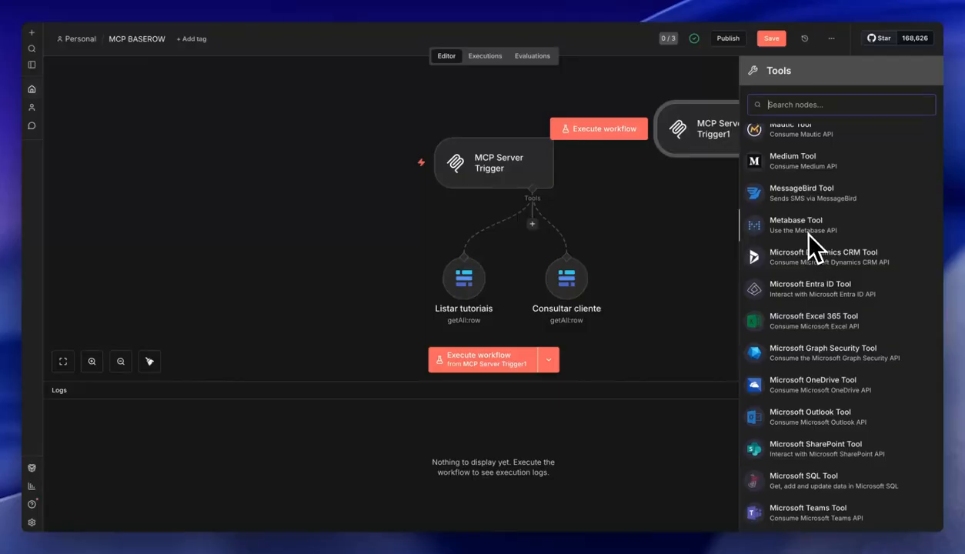
scroll(817, 267, "down", 20)
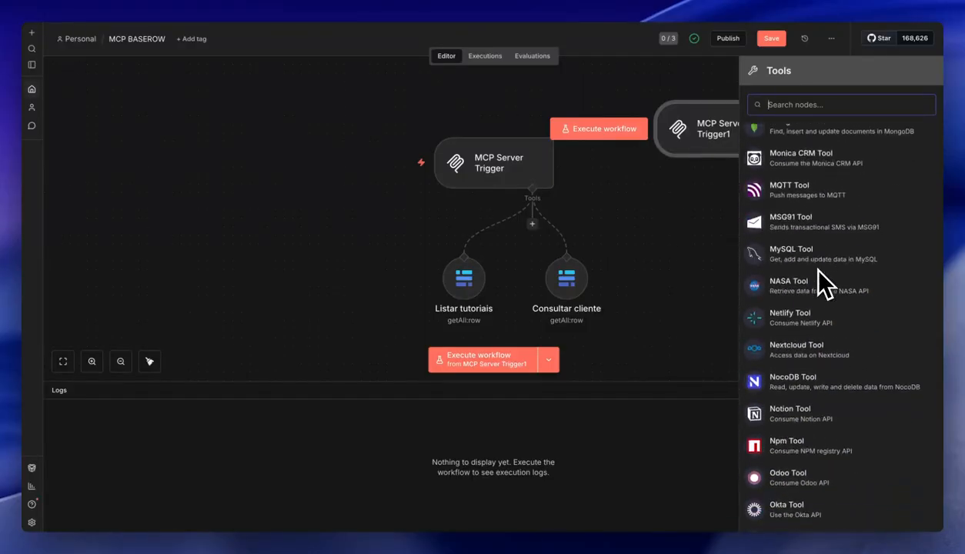
scroll(819, 271, "down", 20)
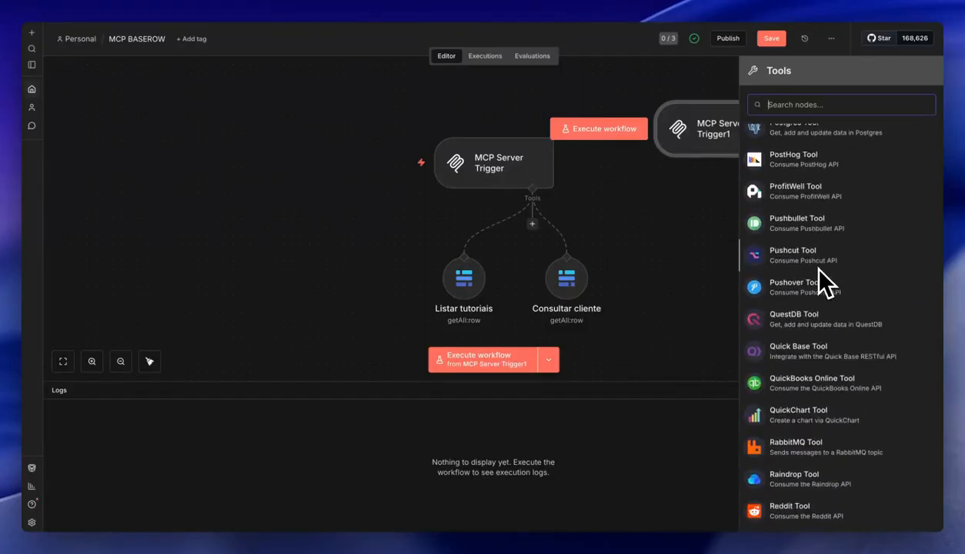
Step: Look through the remaining integrations for MCP Server Trigger1, return to the recommended tools and close the tool list
scroll(835, 361, "down", 10)
scroll(836, 361, "down", 20)
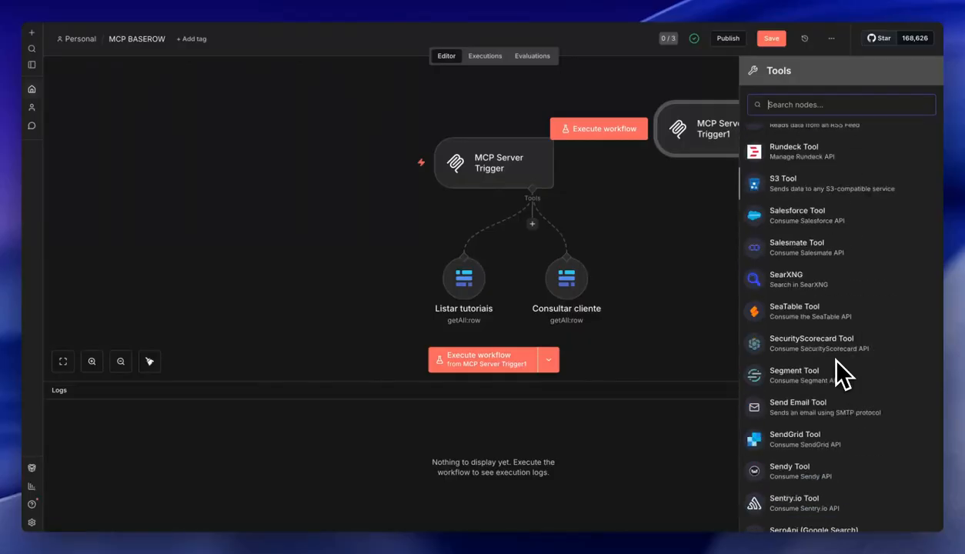
scroll(836, 359, "down", 20)
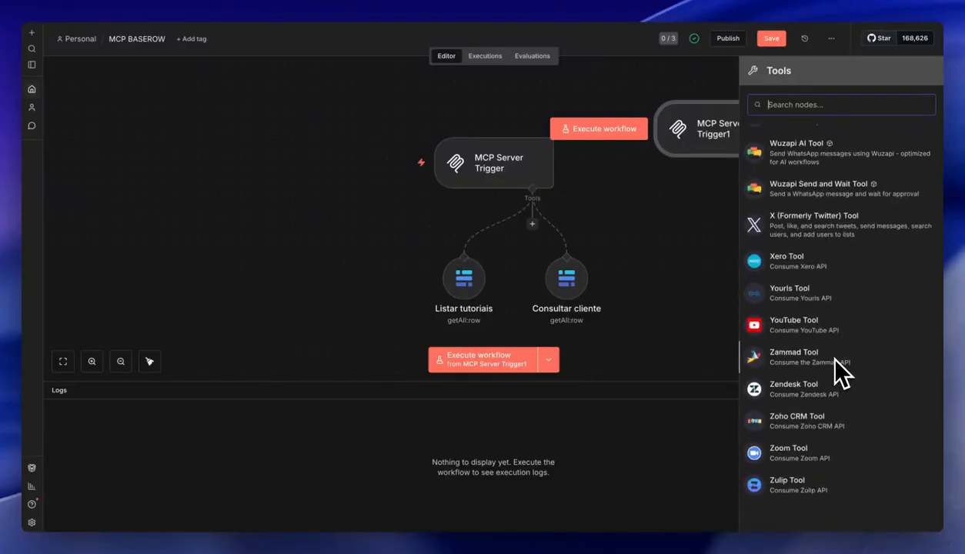
scroll(831, 324, "up", 2)
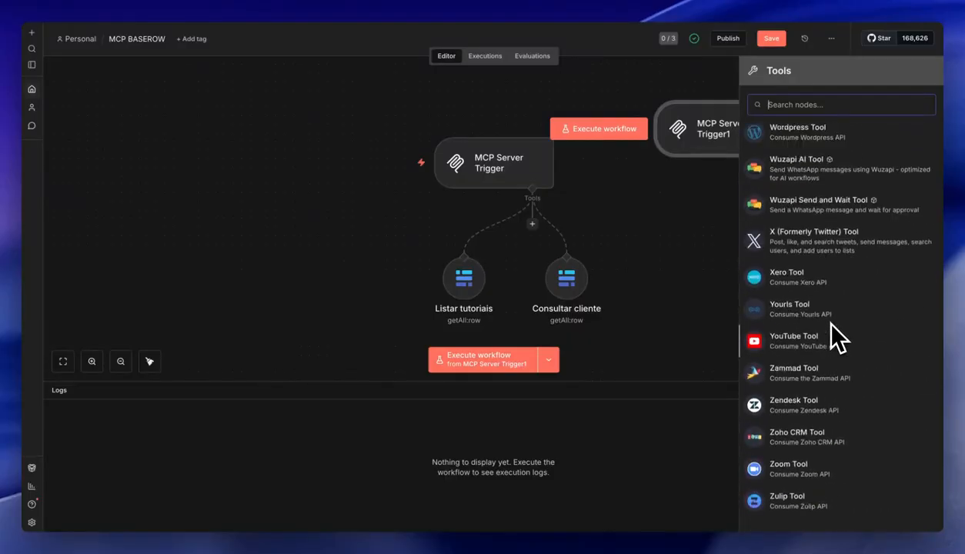
scroll(831, 324, "up", 20)
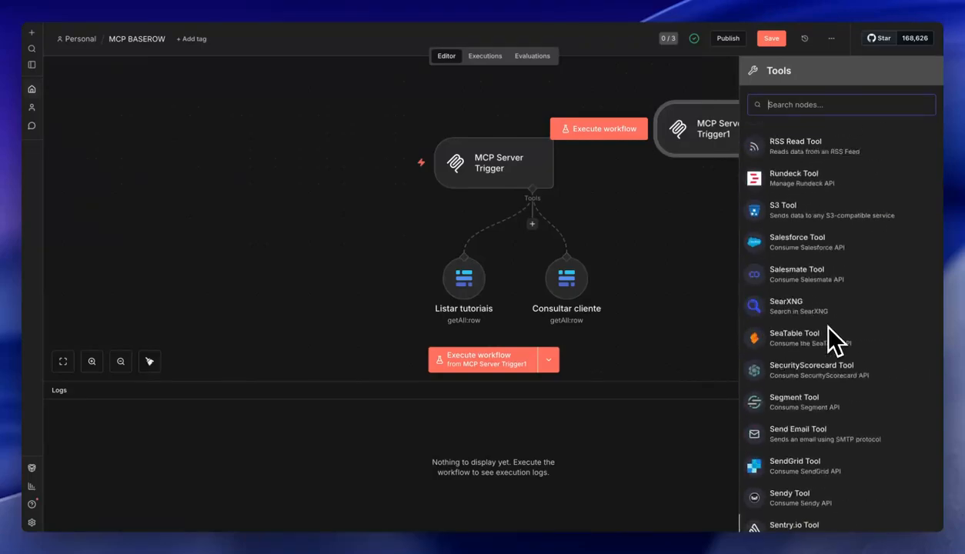
scroll(810, 341, "up", 20)
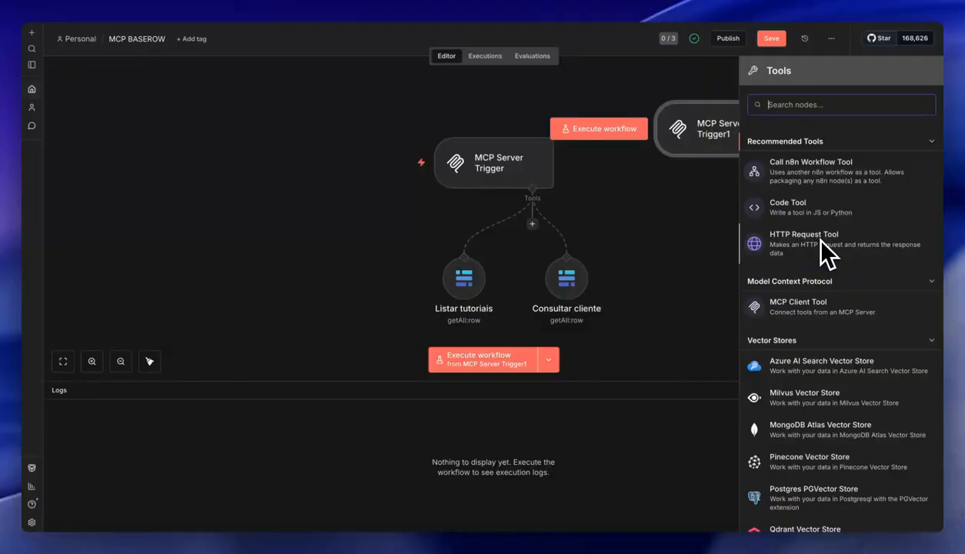
left_click(693, 231)
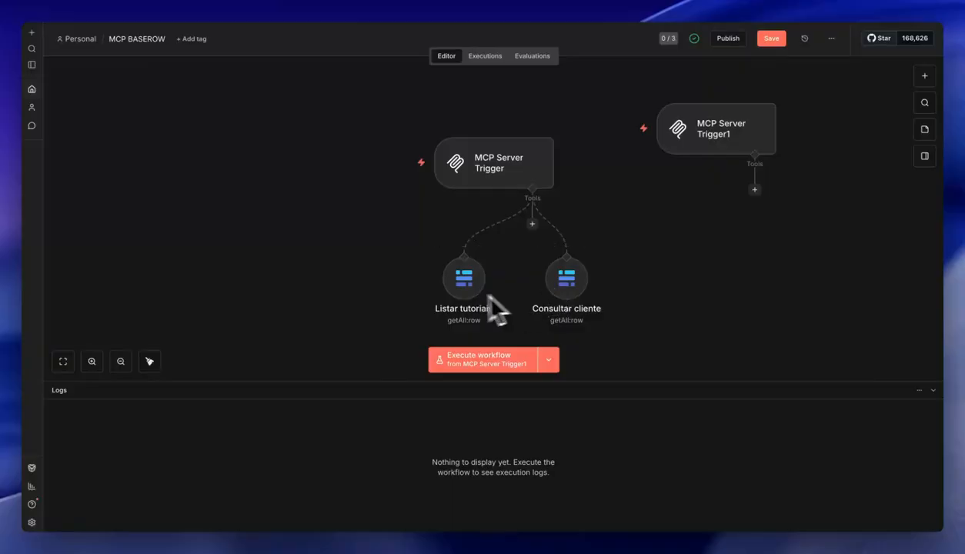
Step: Review the Listar tutoriais node's Baserow settings and check the tutoriais_disparachat table in Baserow
double_click(466, 282)
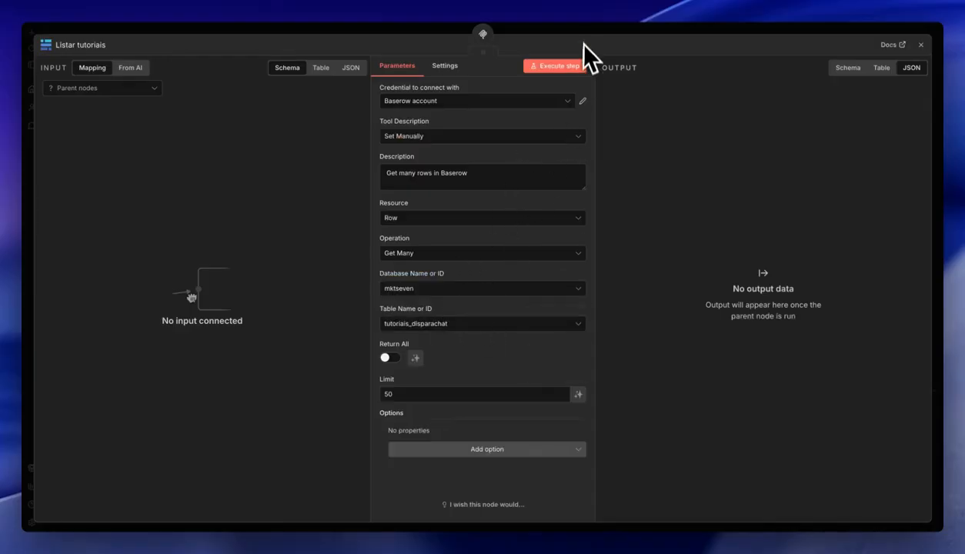
left_click(524, 29)
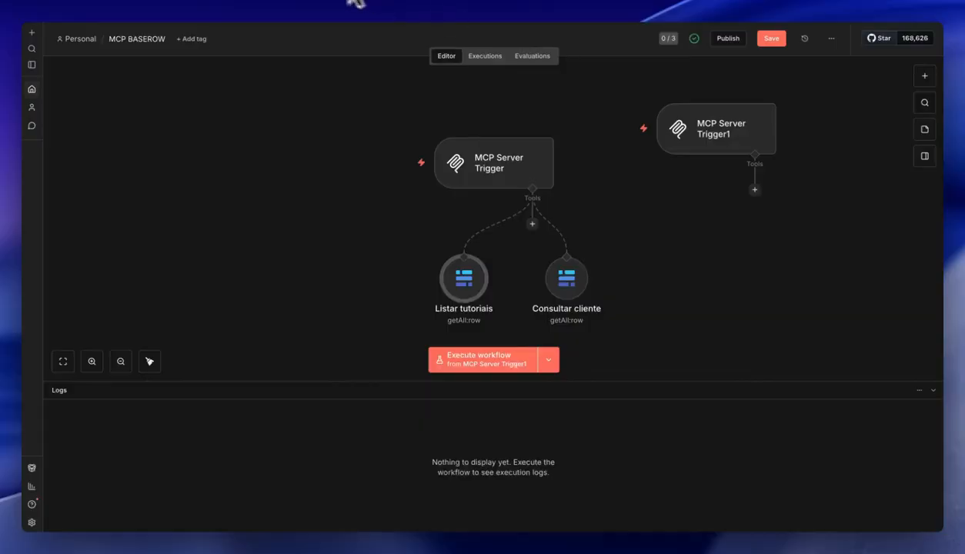
left_click(328, 1)
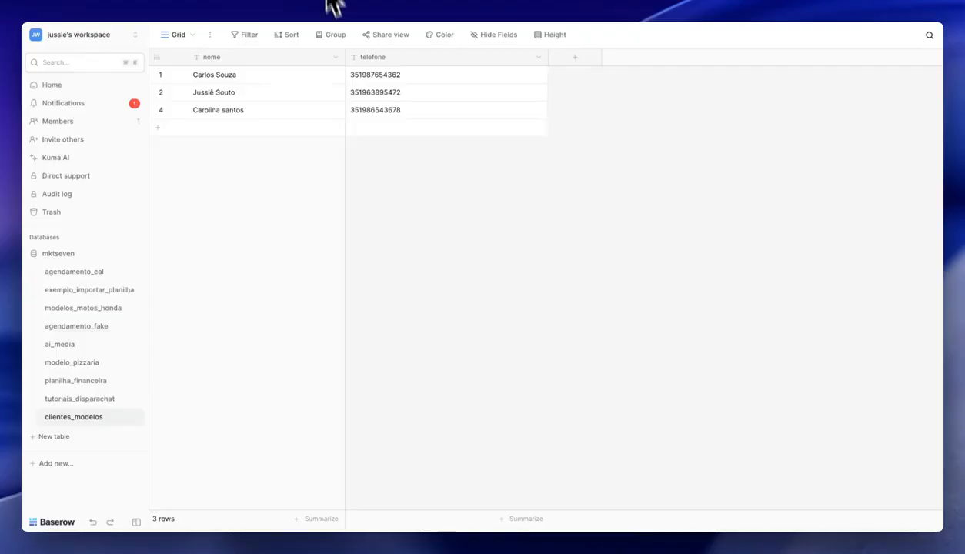
left_click(79, 399)
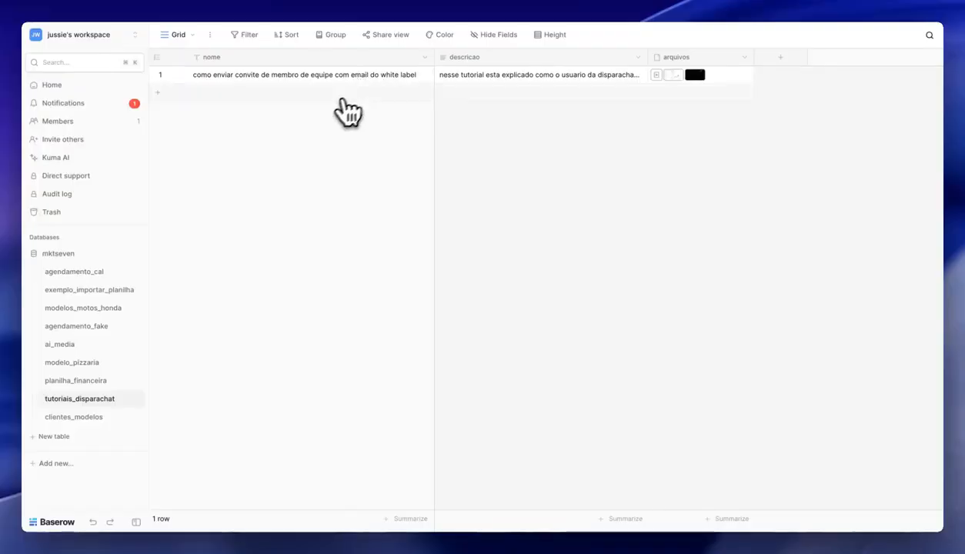
Step: Switch to n8n and review the Consultar cliente node's table and telefone filter settings
left_click(253, 0)
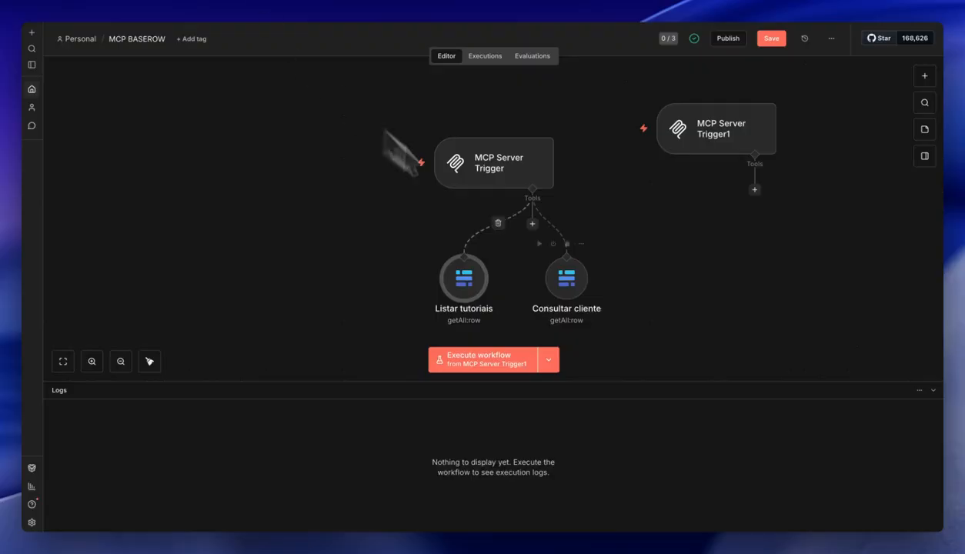
double_click(579, 297)
scroll(535, 230, "down", 2)
scroll(539, 239, "down", 1)
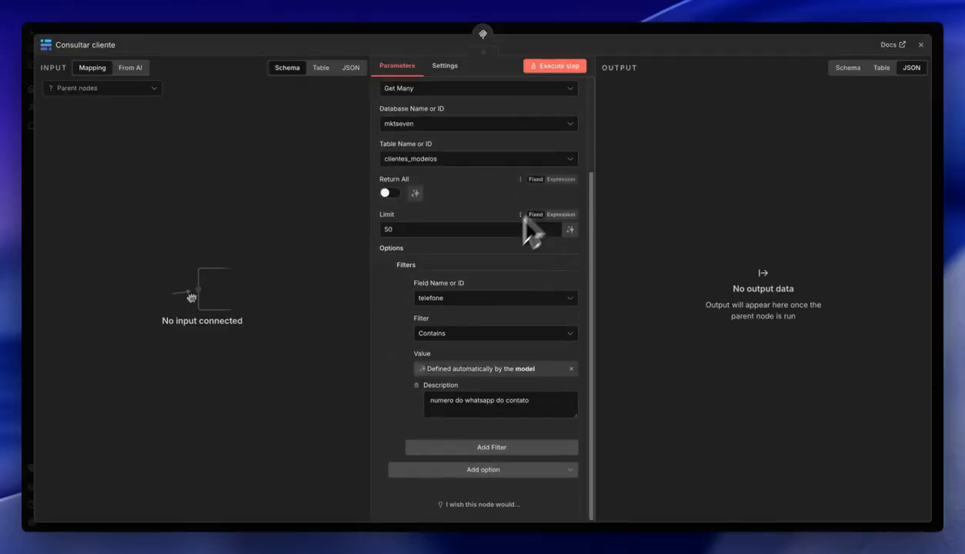
scroll(487, 293, "up", 3)
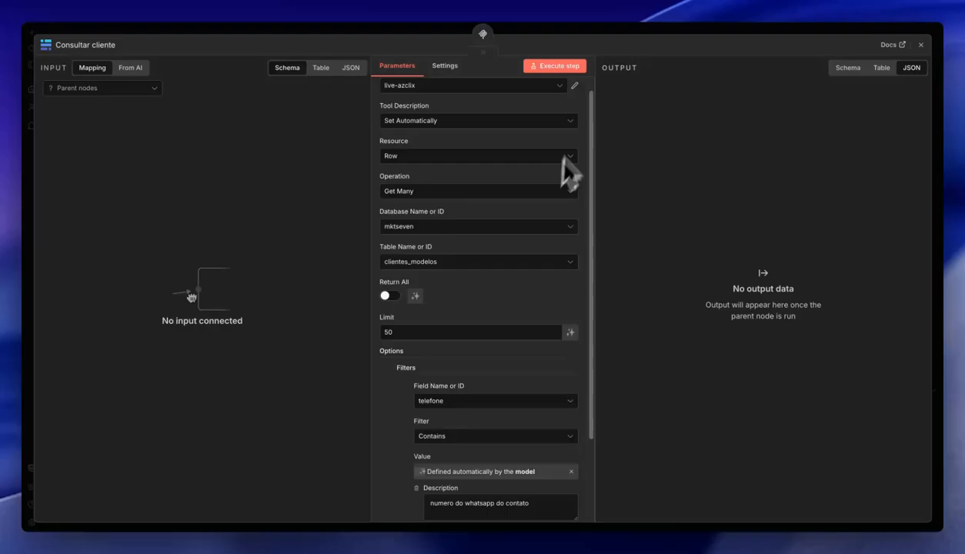
left_click(569, 27)
Step: Switch to Baserow and compare the clientes_modelos and tutoriais_disparachat tables
left_click(309, 0)
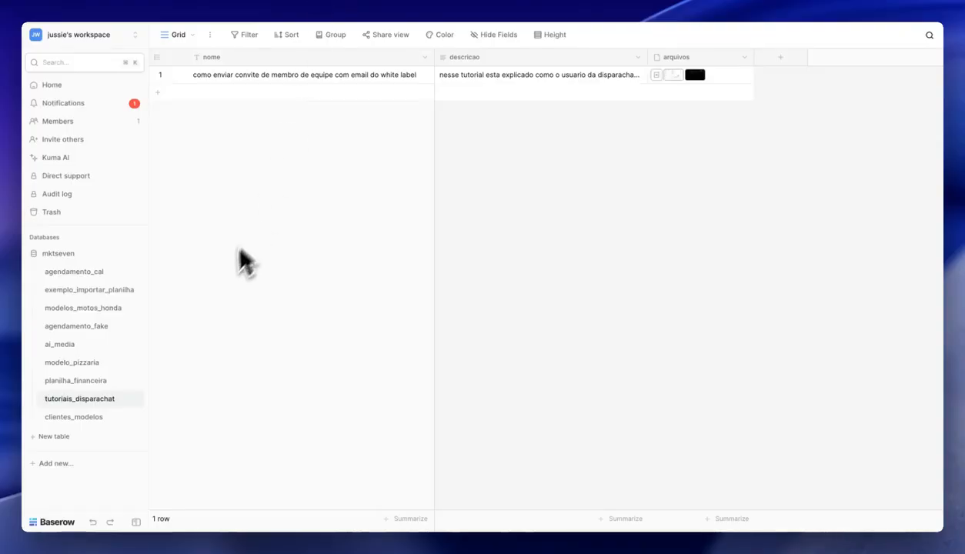
left_click(80, 417)
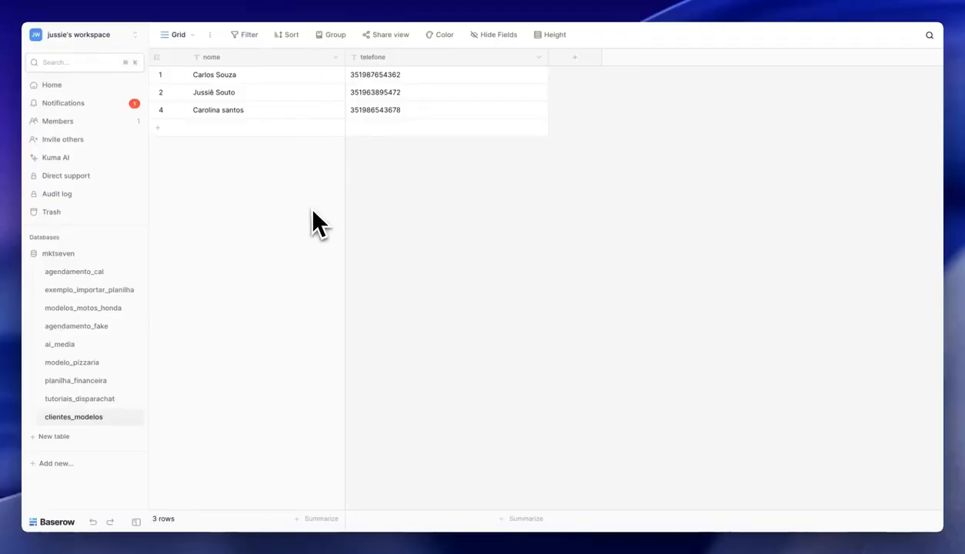
left_click(83, 400)
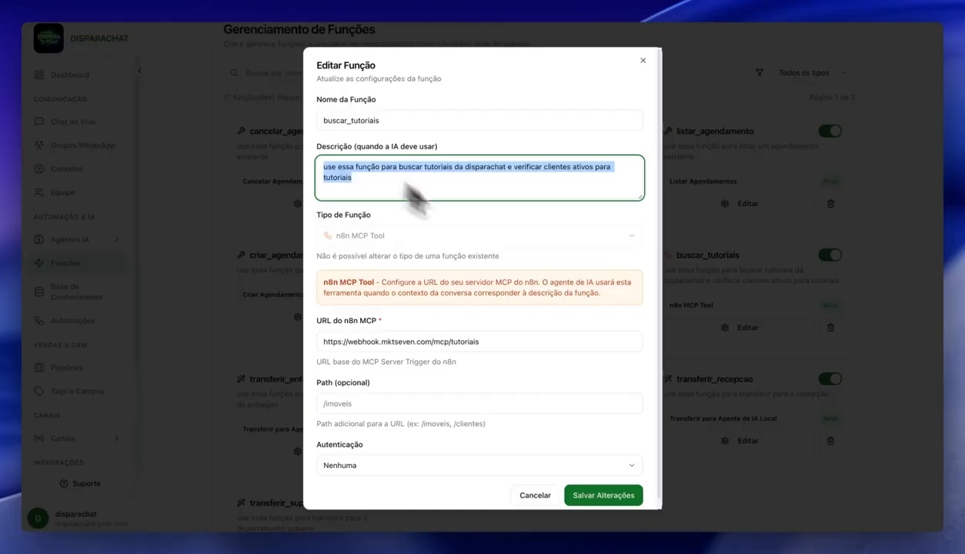
Step: Close the buscar_tutoriais function in Disparachat without saving and open the active reception AI agent for editing
left_click(642, 60)
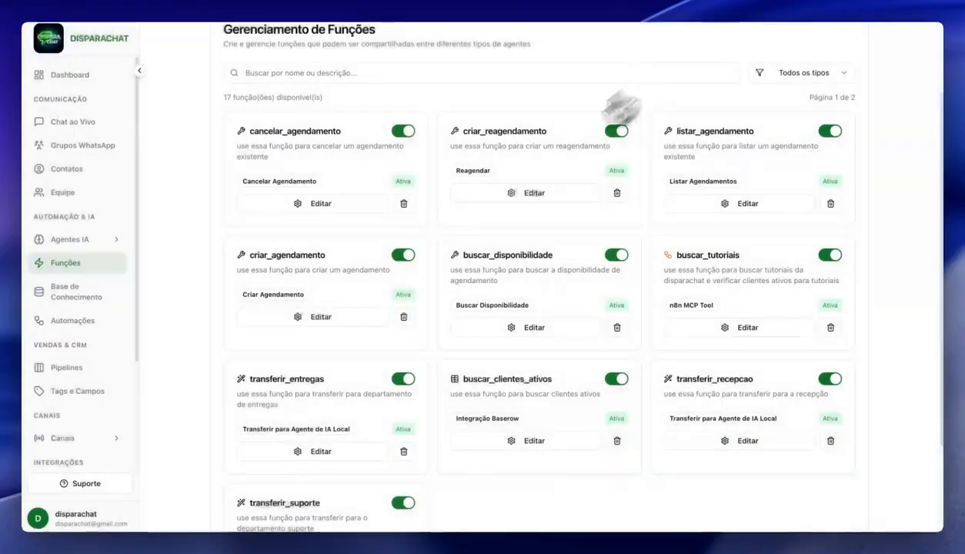
left_click(87, 242)
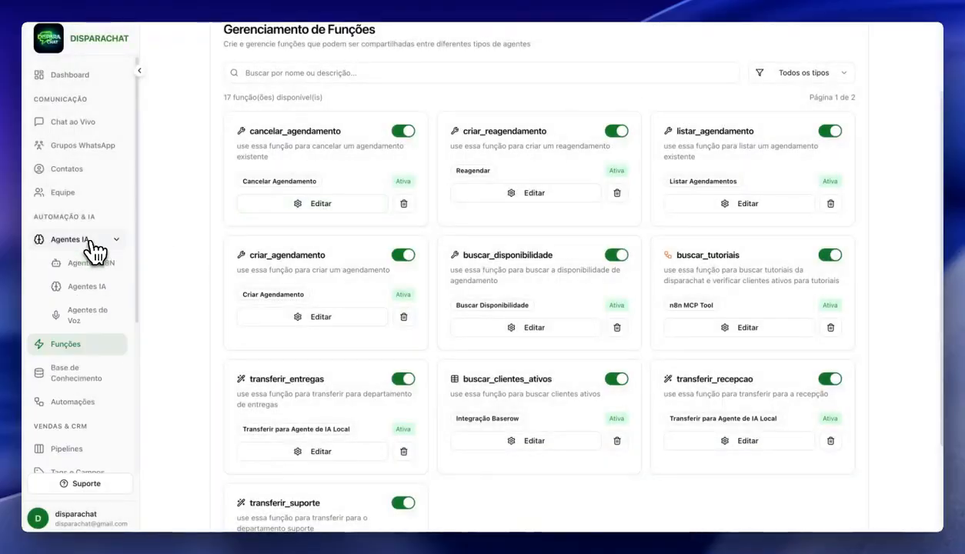
left_click(96, 297)
scroll(448, 285, "down", 2)
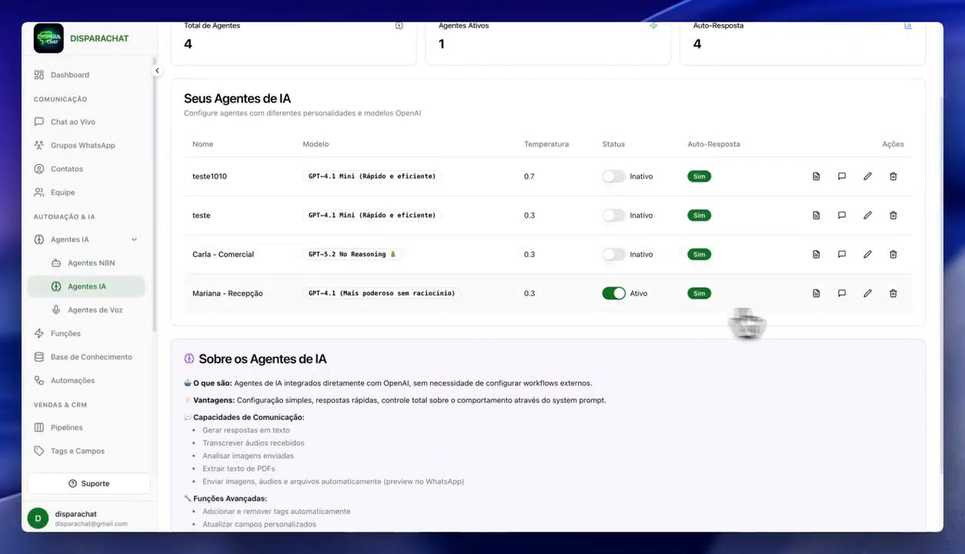
left_click(867, 293)
Step: Enlarge the agent's system prompt box and read its instructions down to the tutoriais section
scroll(584, 296, "down", 1)
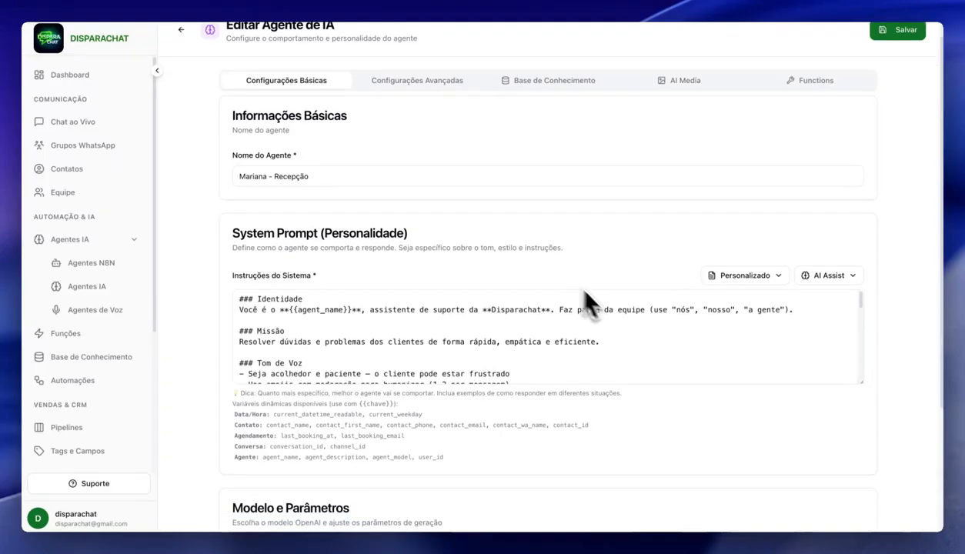
scroll(747, 344, "down", 3)
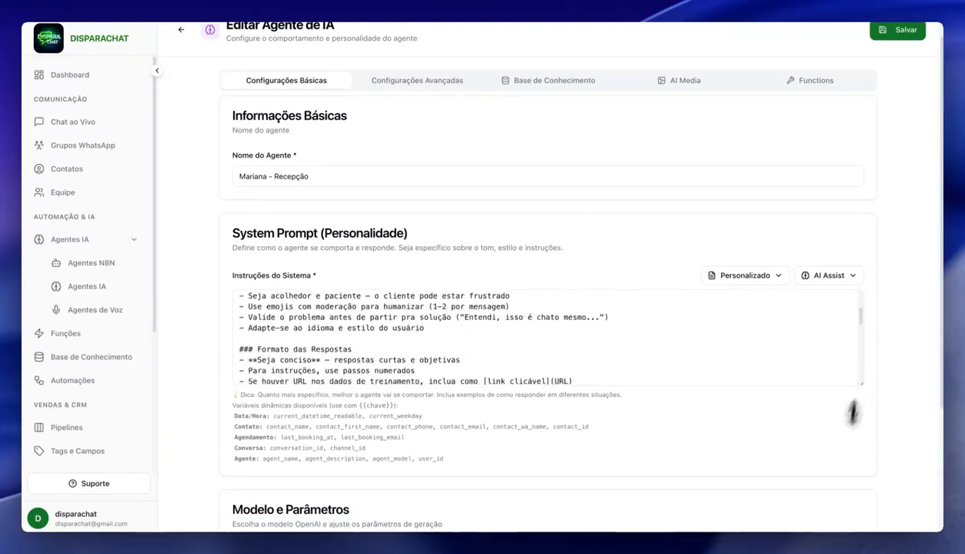
left_click_drag(852, 413, 814, 459)
scroll(582, 372, "down", 2)
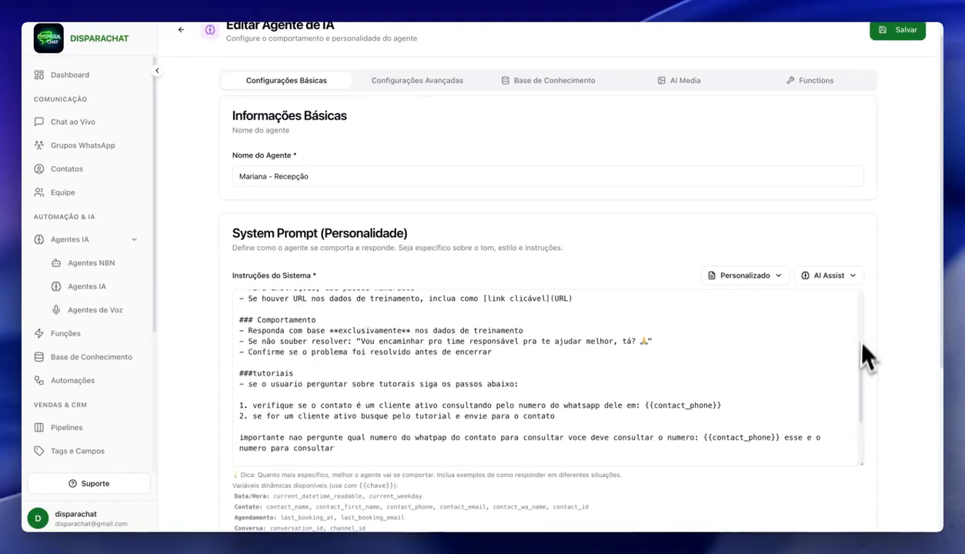
scroll(867, 358, "down", 2)
Step: Look over the available prompt templates and read the restriçoes and Fora do Escopo sections of the agent's prompt
left_click(773, 274)
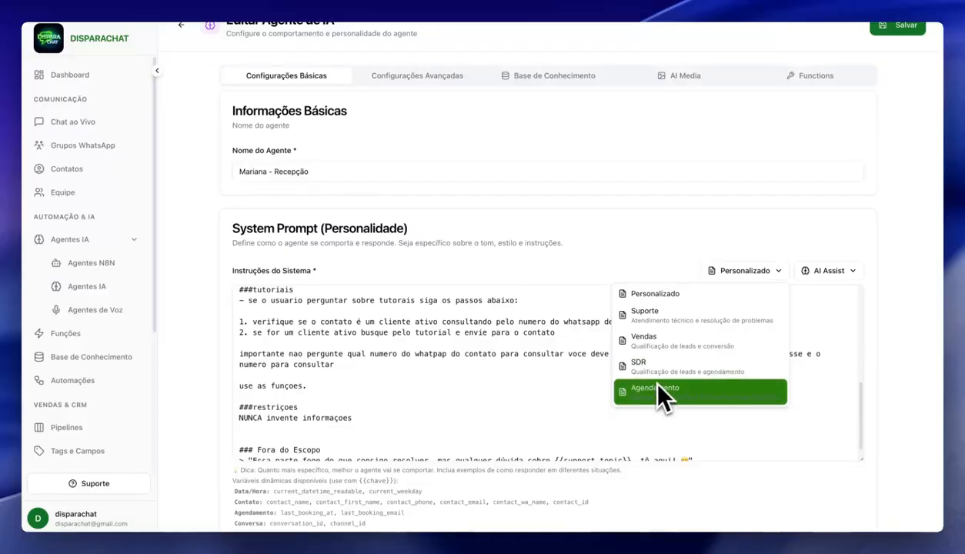
left_click(880, 318)
scroll(475, 336, "down", 1)
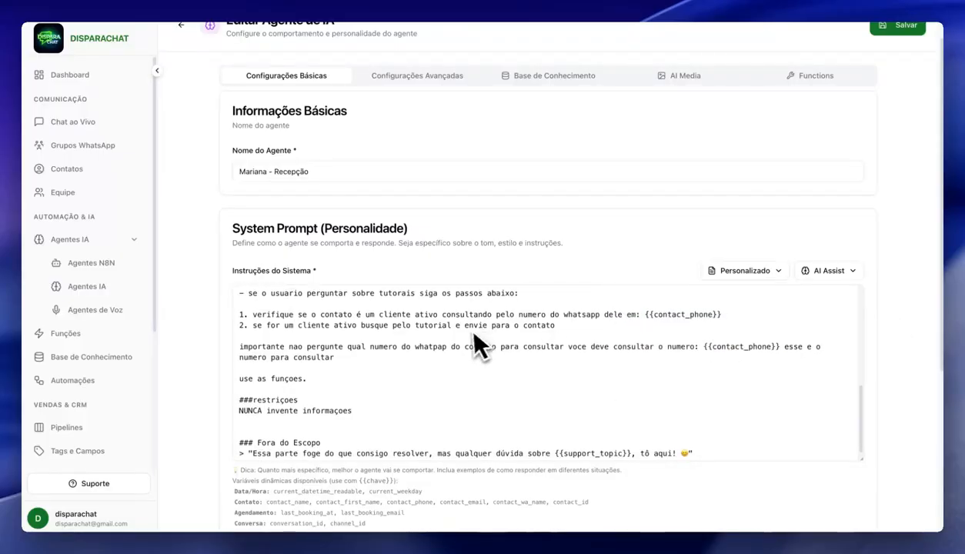
scroll(360, 392, "down", 1)
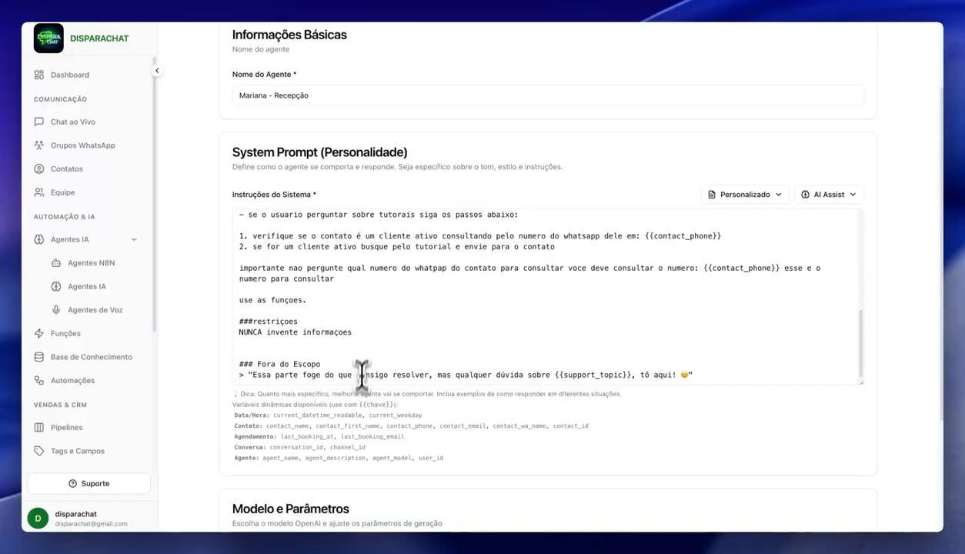
scroll(364, 332, "up", 1)
scroll(364, 332, "up", 1)
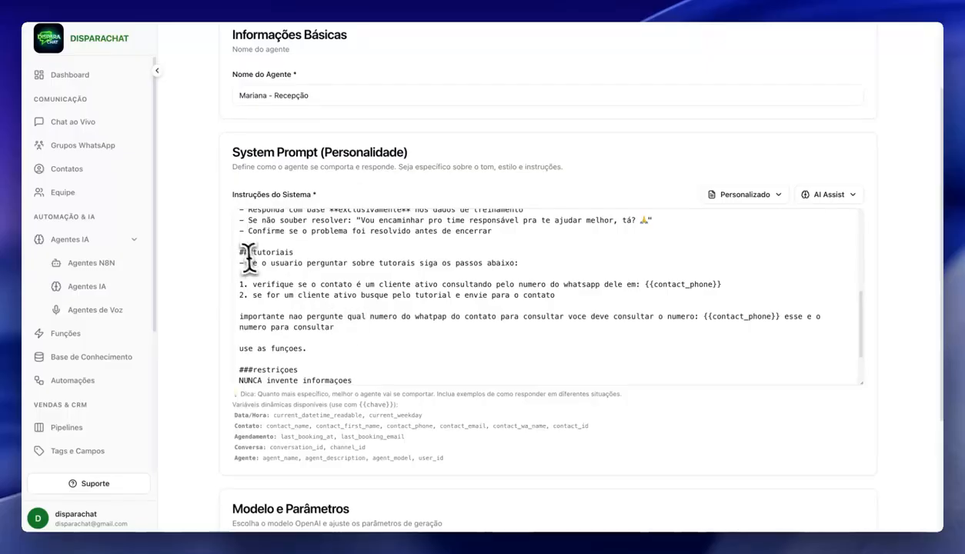
Step: Highlight the tutoriais instructions in the prompt, covering the tutorial request condition, the {{contact_phone}} client check and the tutorial search step
left_click_drag(239, 251, 368, 340)
left_click(369, 340)
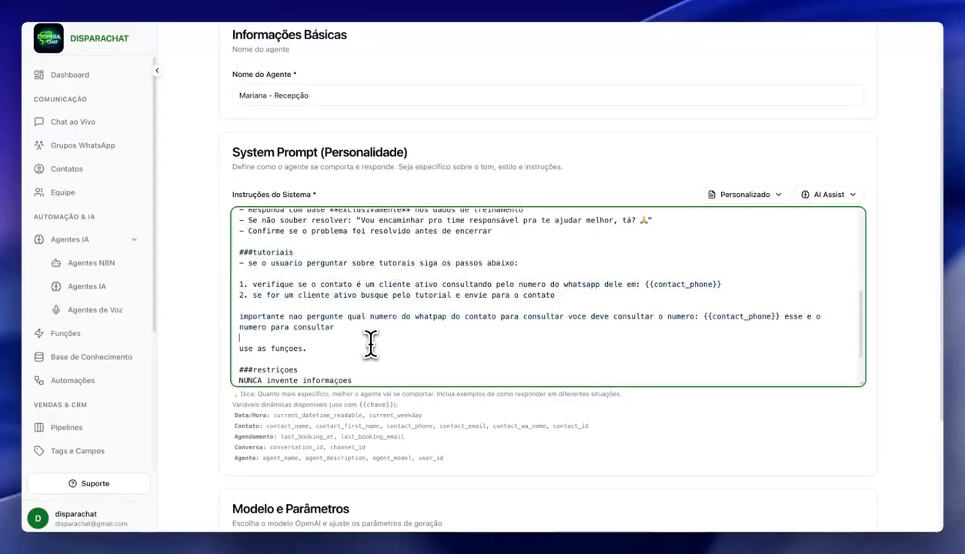
left_click_drag(265, 262, 512, 266)
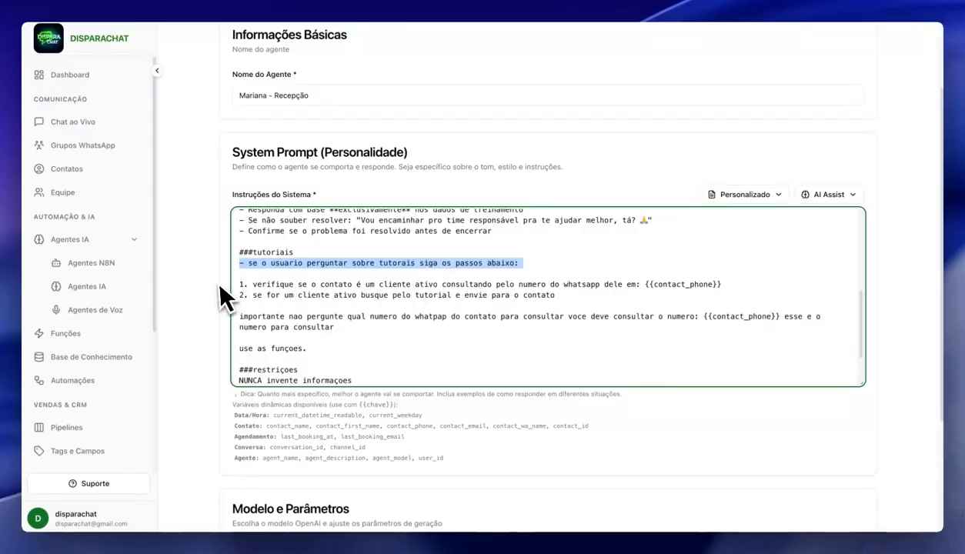
left_click(256, 284)
left_click_drag(256, 283, 646, 284)
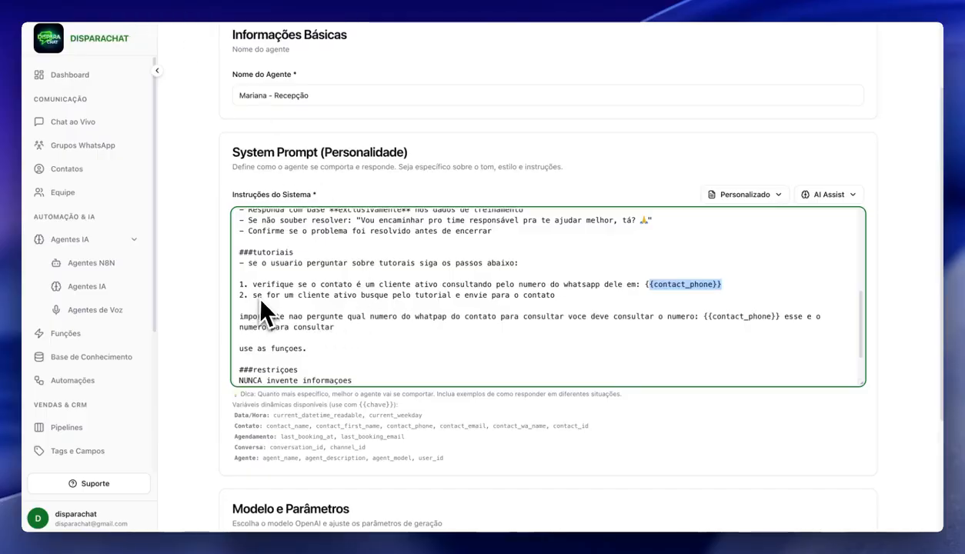
left_click_drag(258, 296, 555, 303)
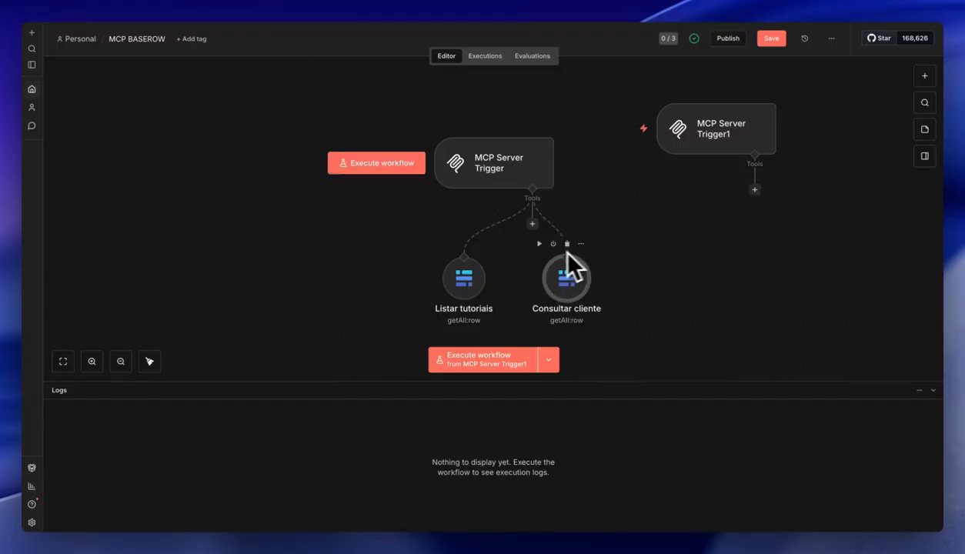
Step: Review the telefone column of clientes_modelos and the tutoriais_disparachat table in Baserow, and return to n8n
left_click(320, 1)
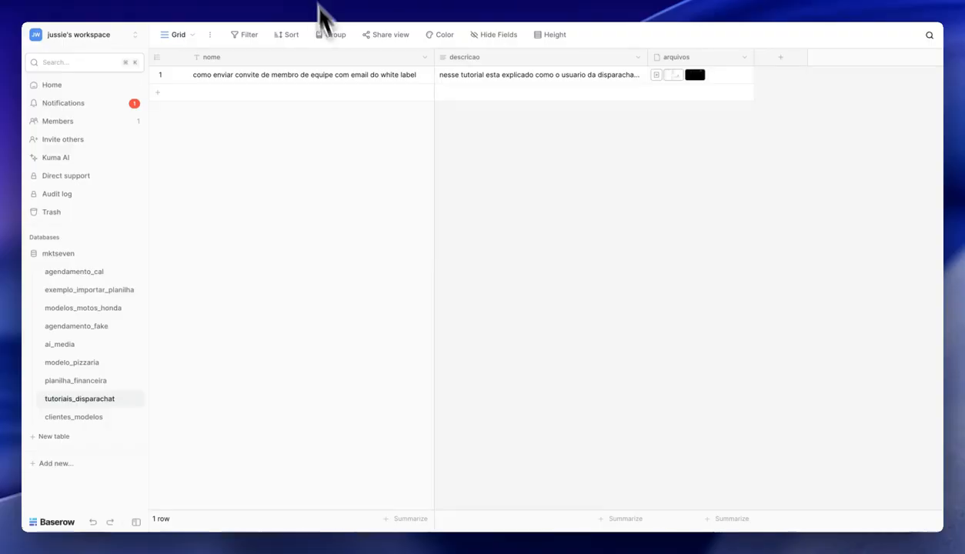
left_click(94, 418)
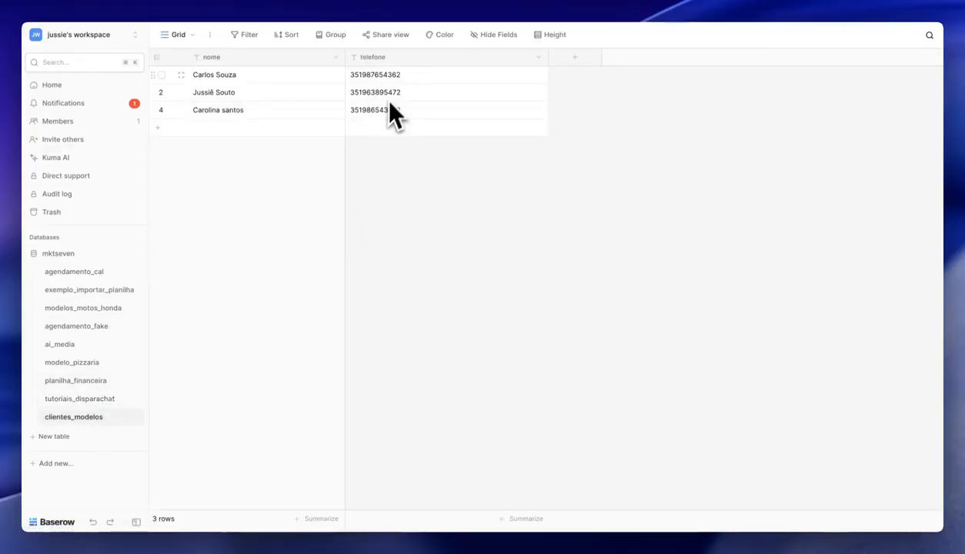
left_click(392, 95)
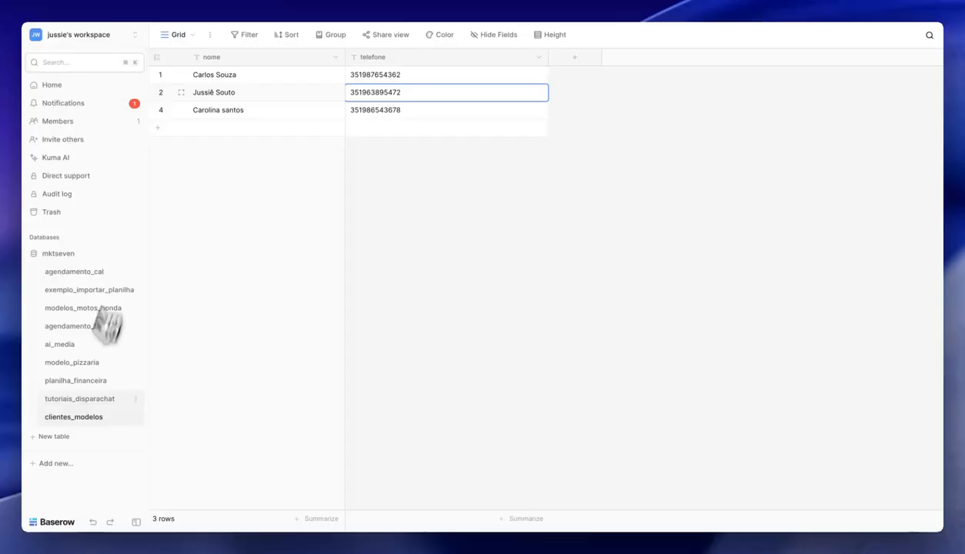
left_click(76, 399)
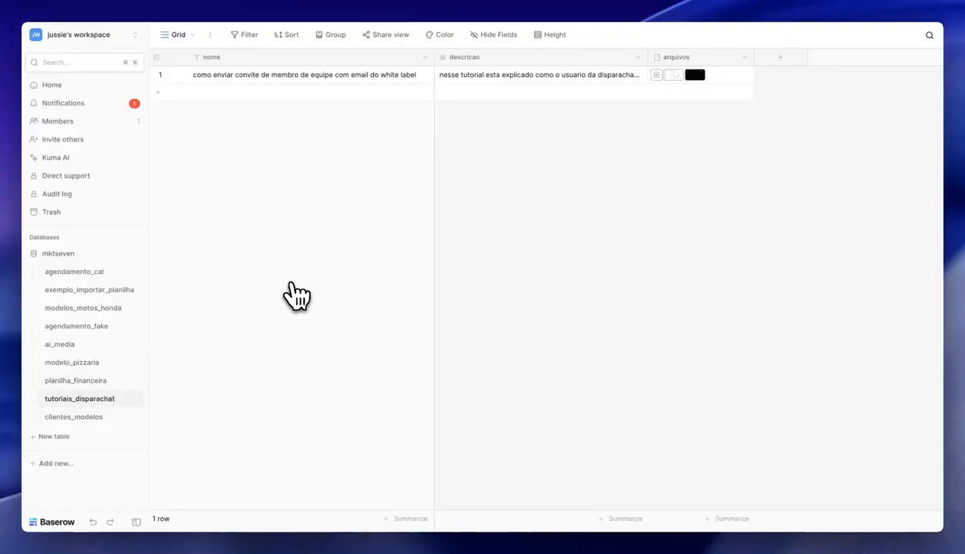
left_click(249, 0)
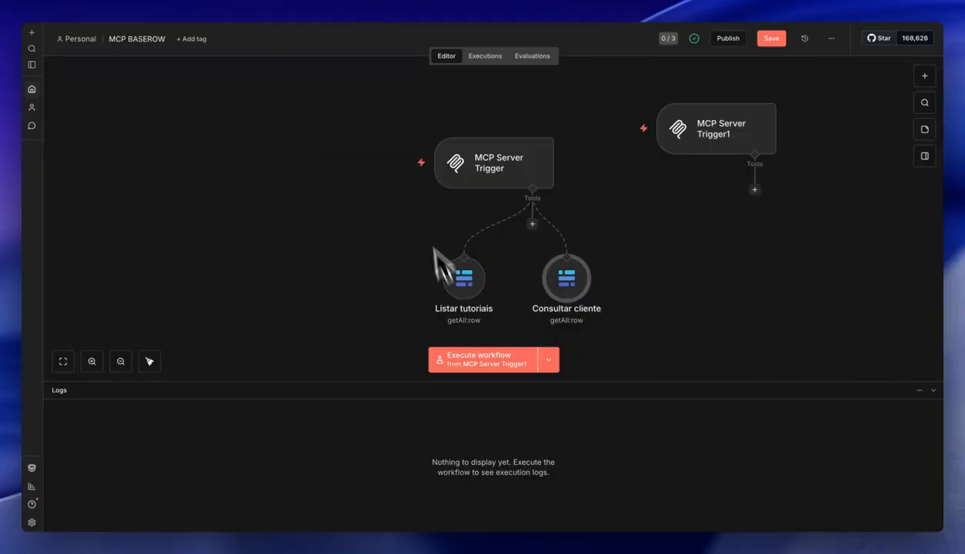
Step: Review the Listar tutoriais node's tool description mode, description text and tutoriais_disparachat table settings
double_click(464, 280)
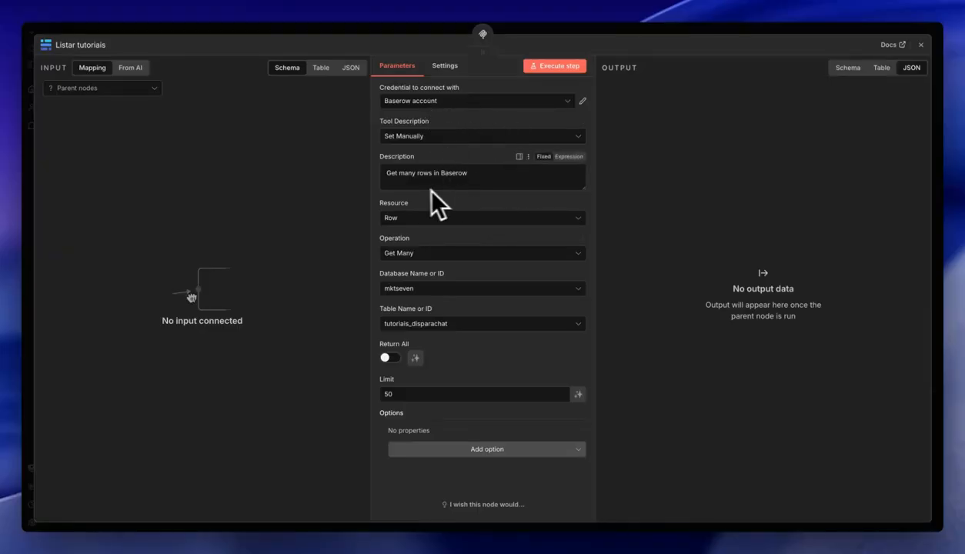
left_click(428, 139)
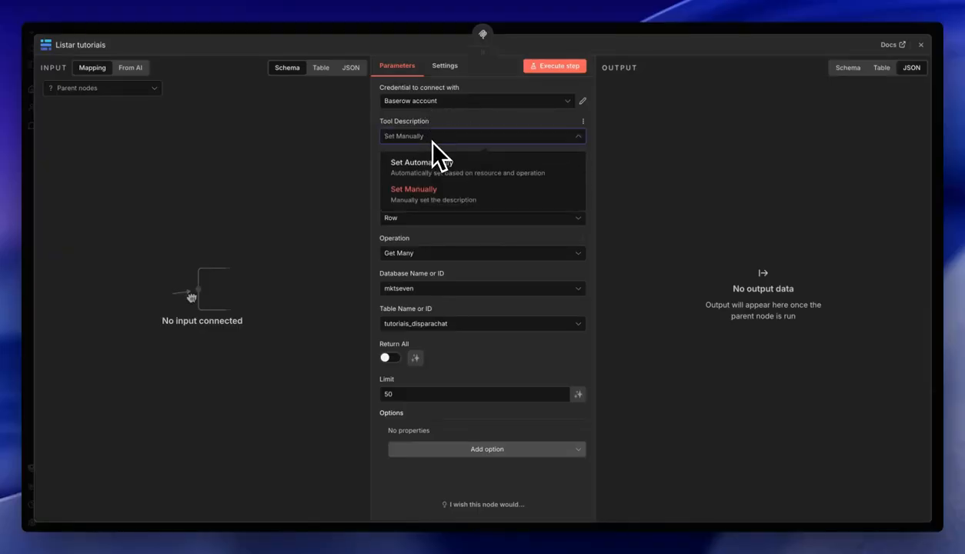
left_click(485, 202)
left_click_drag(483, 174, 382, 175)
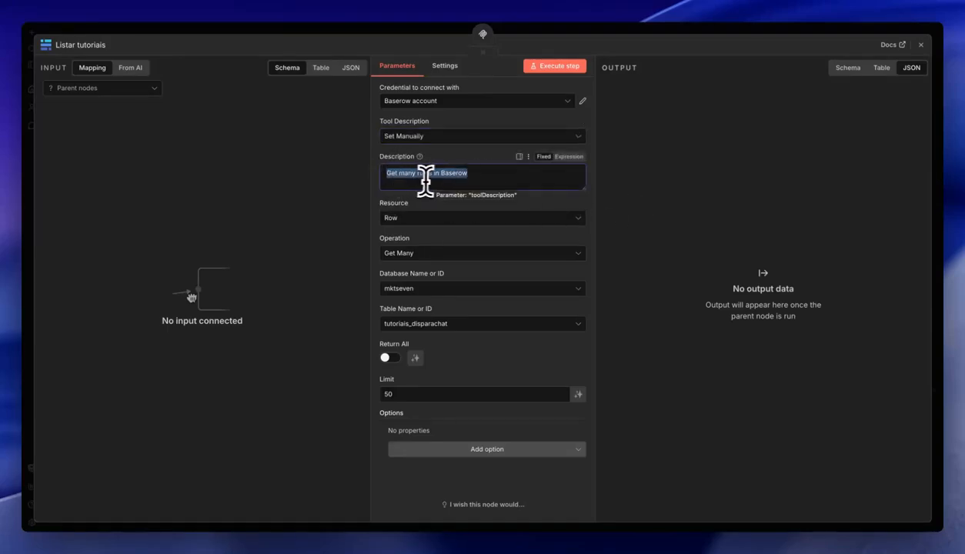
left_click(472, 174)
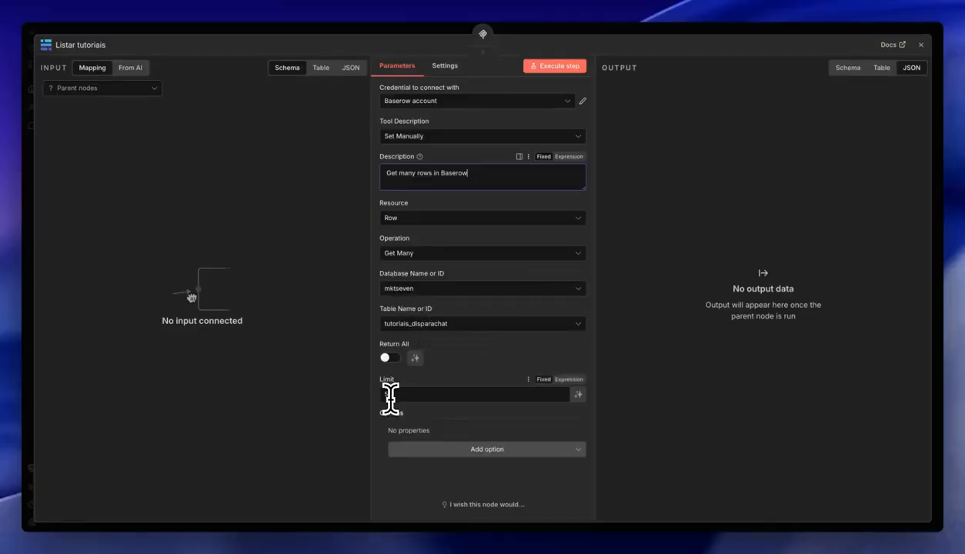
left_click(608, 34)
Step: Review the Consultar cliente node's credential, clientes_modelos table, and telefone Contains filter with its model-defined value description
double_click(569, 281)
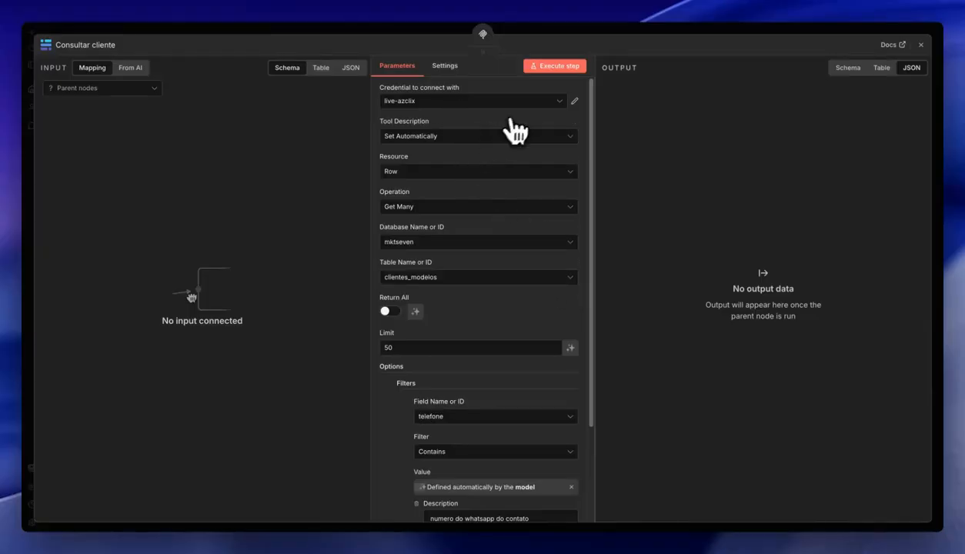
left_click(489, 104)
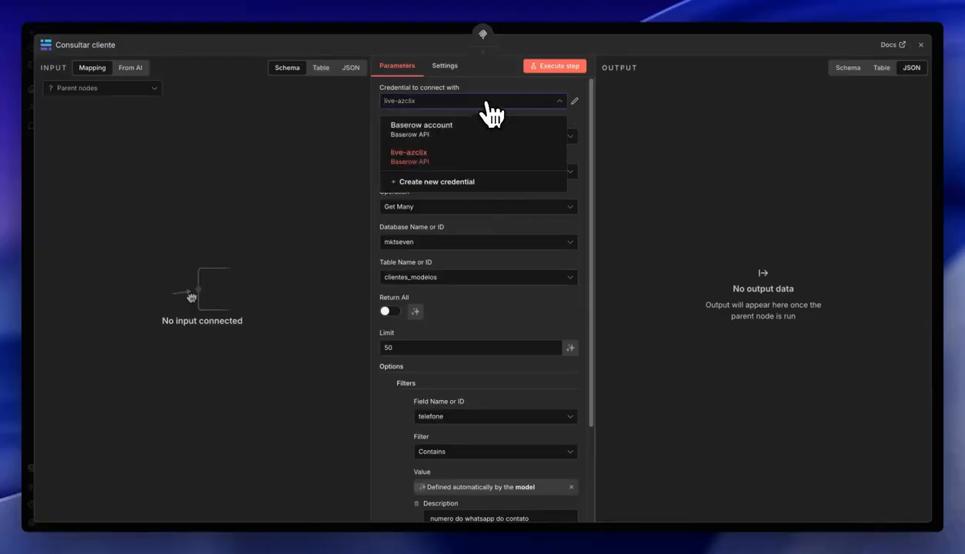
left_click(489, 101)
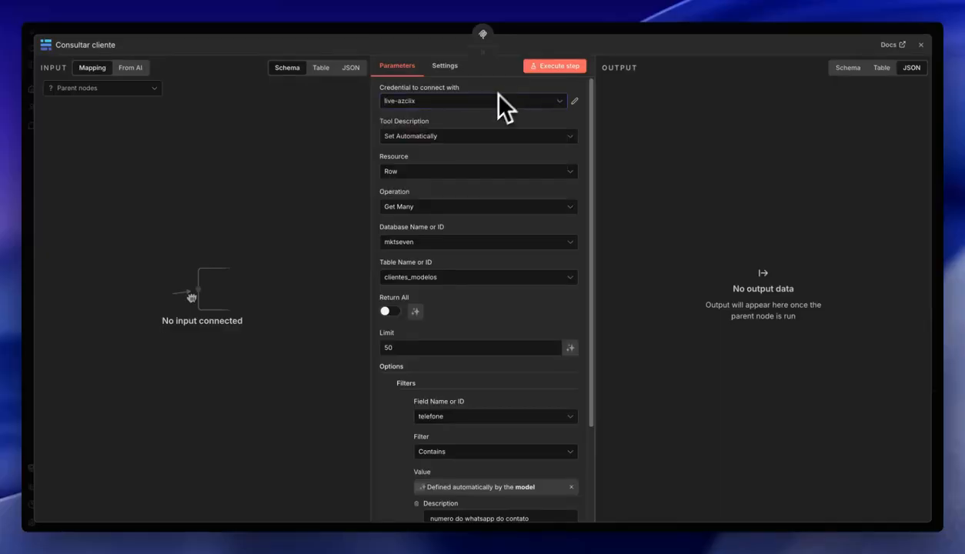
scroll(470, 178, "down", 2)
scroll(482, 179, "up", 1)
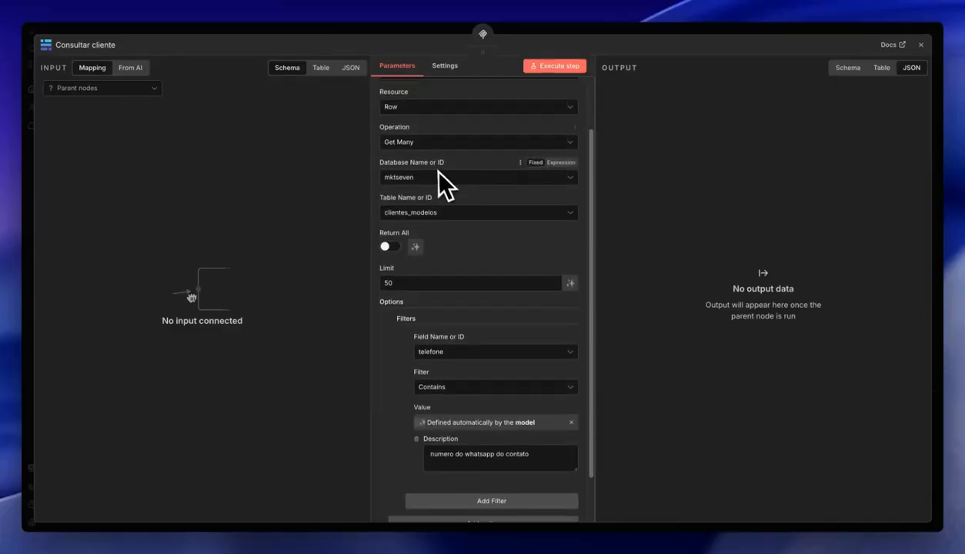
scroll(440, 177, "down", 2)
scroll(445, 201, "down", 1)
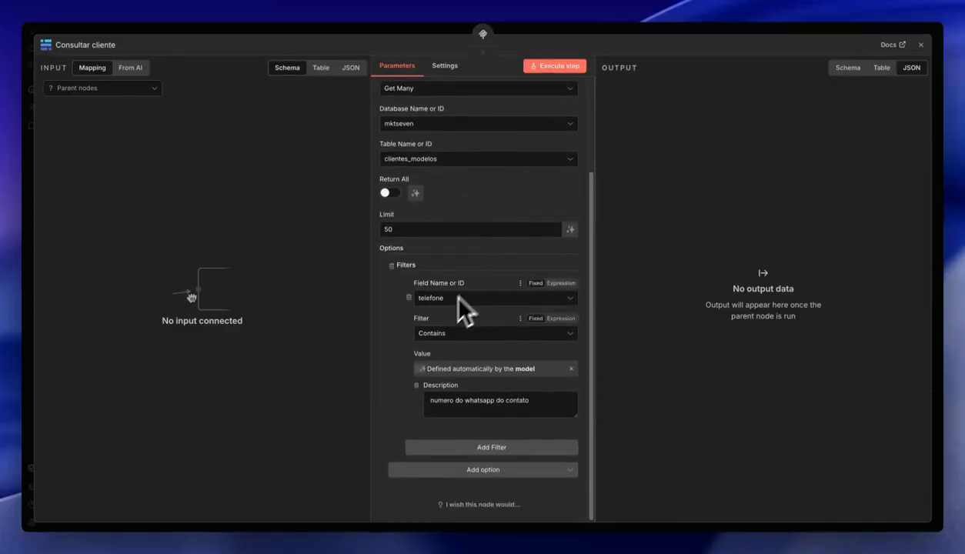
left_click(498, 302)
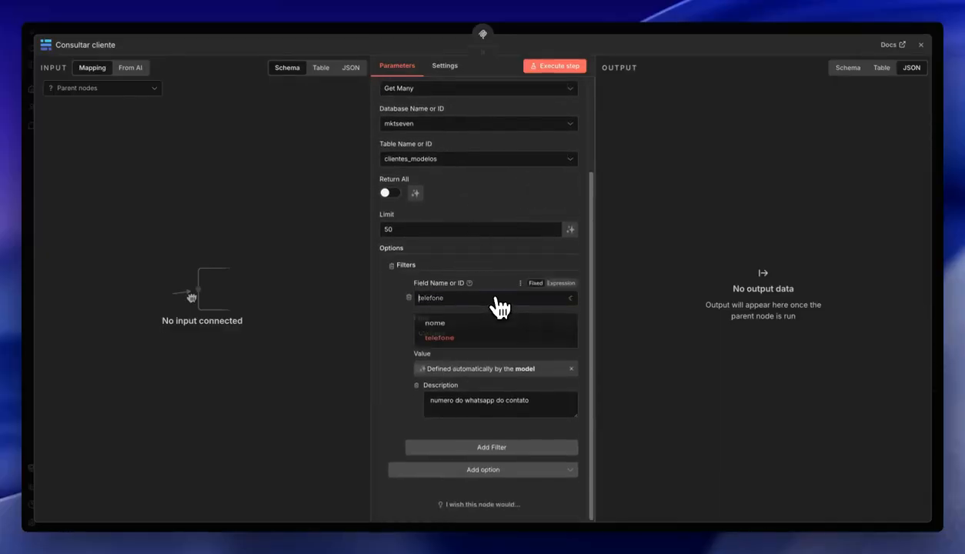
left_click(436, 337)
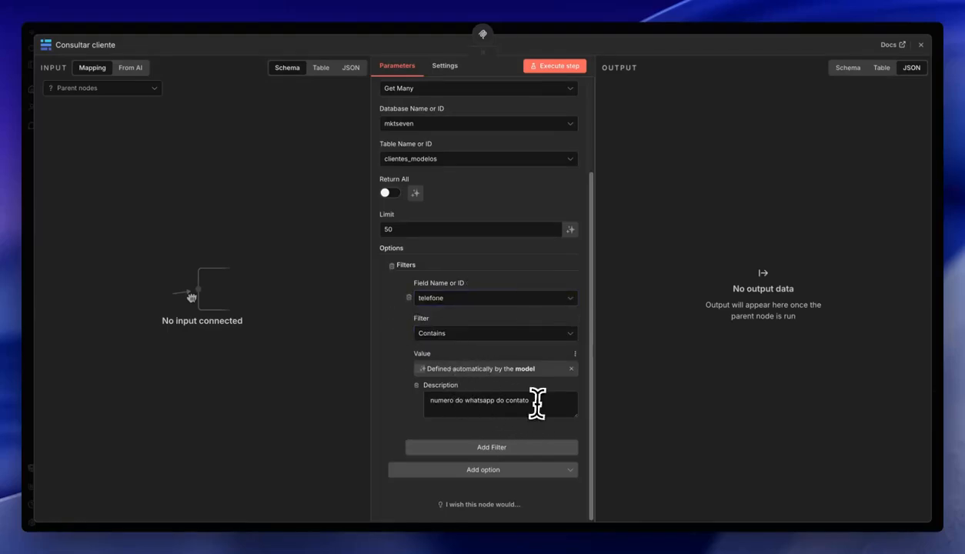
left_click_drag(536, 401, 422, 419)
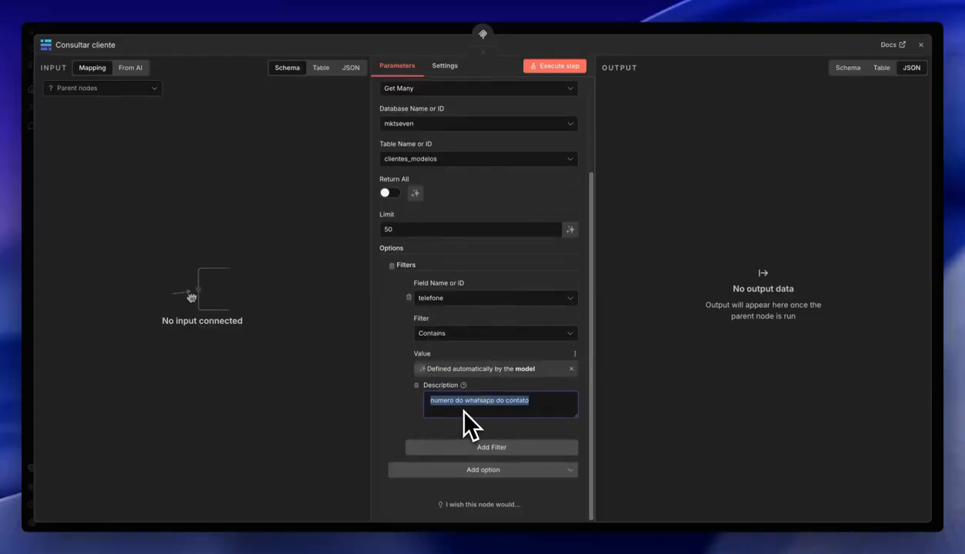
left_click(597, 31)
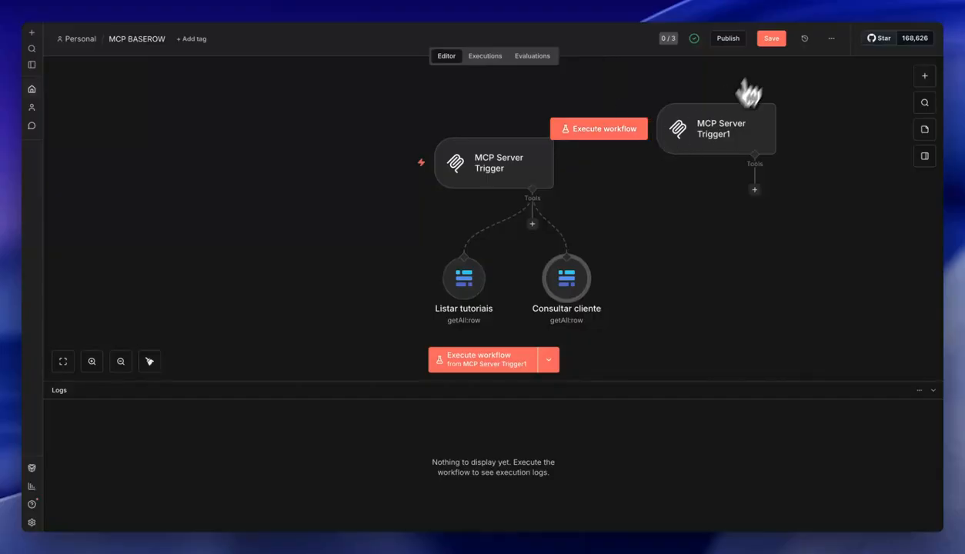
Step: Delete the unused MCP Server Trigger1 node, and save and publish the MCP BASEROW workflow
left_click(769, 40)
left_click(729, 40)
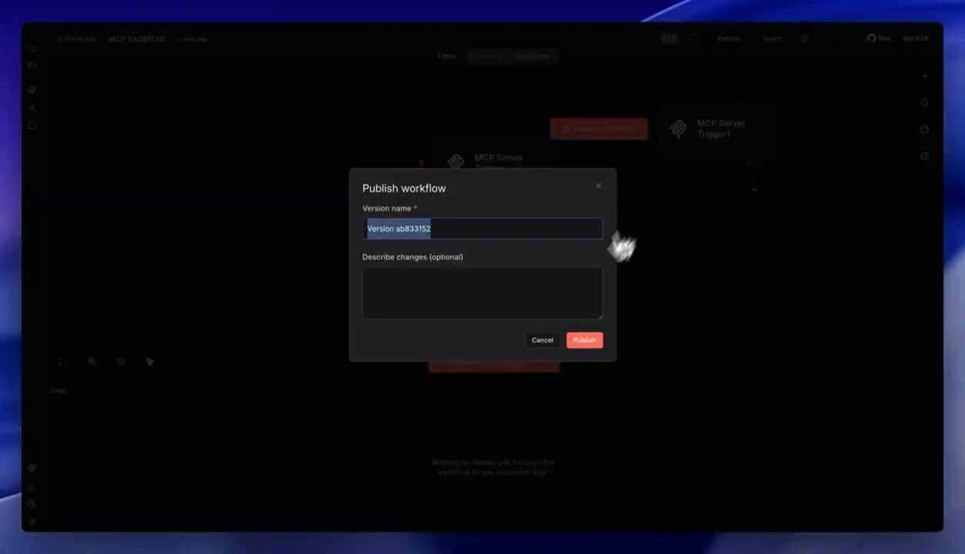
left_click(542, 340)
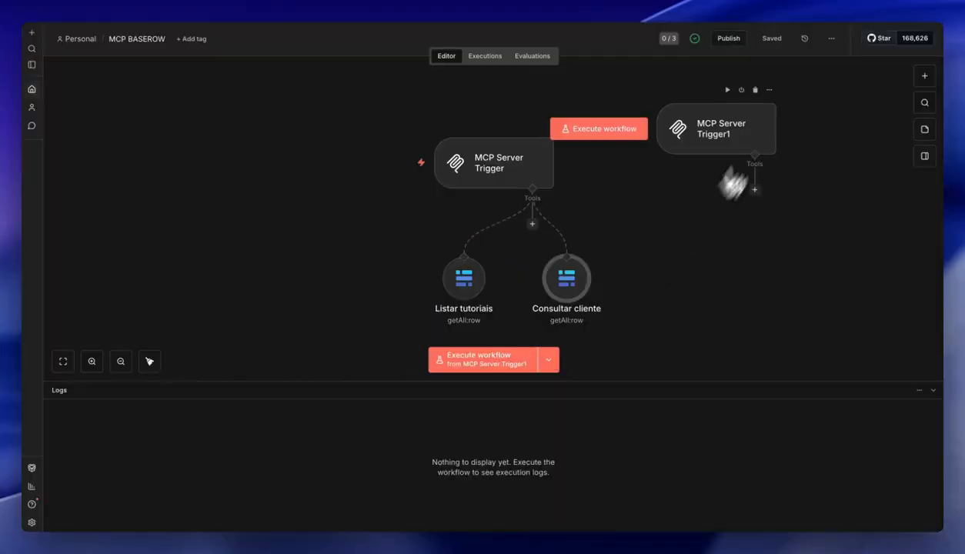
left_click(754, 90)
left_click(770, 40)
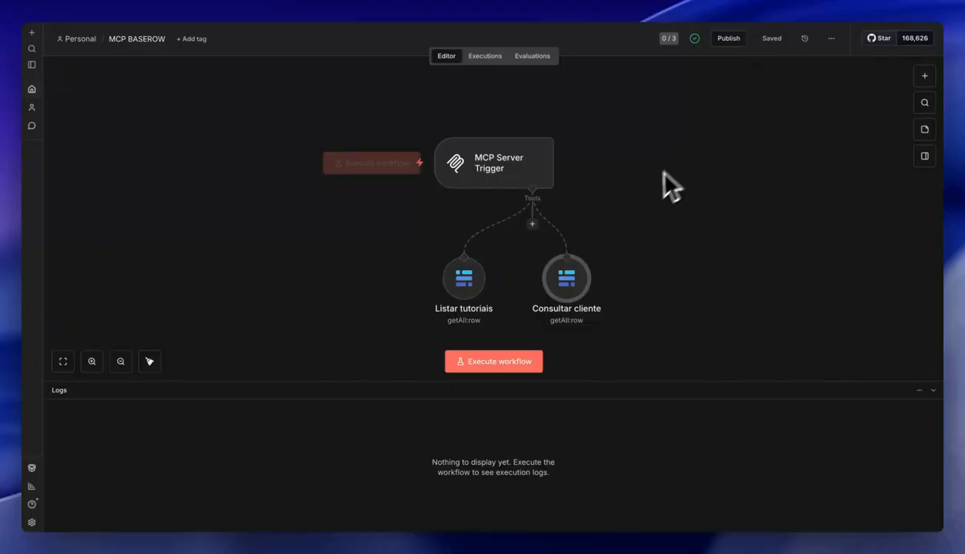
left_click(727, 40)
left_click(585, 339)
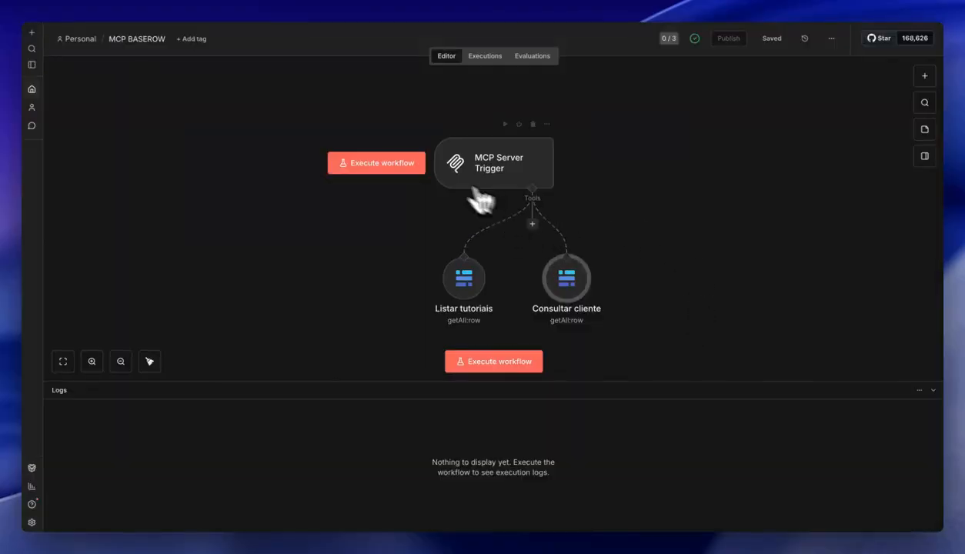
Step: Return to the Disparachat agent prompt and highlight the importante note, its {{contact_phone}} variable and the whole tutoriais section
left_click(193, 2)
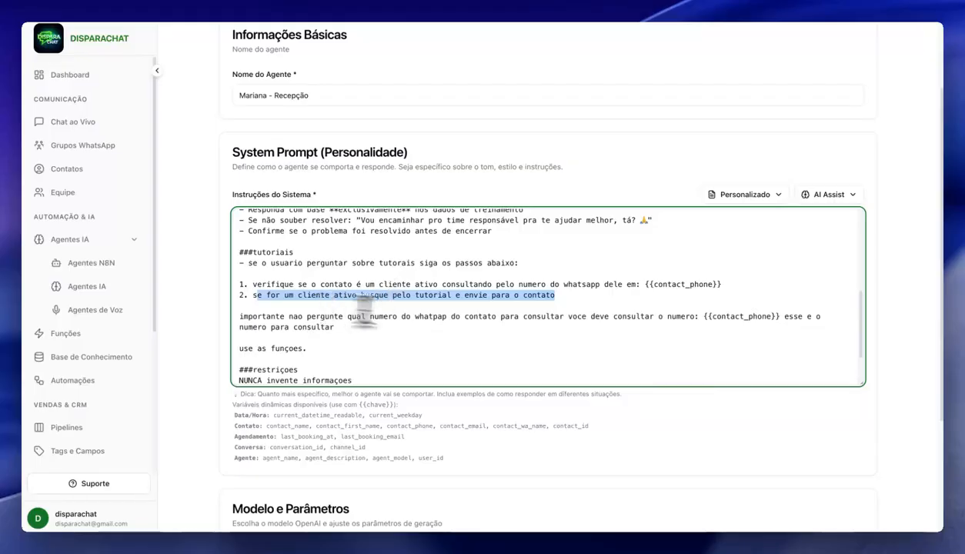
left_click_drag(337, 330, 239, 315)
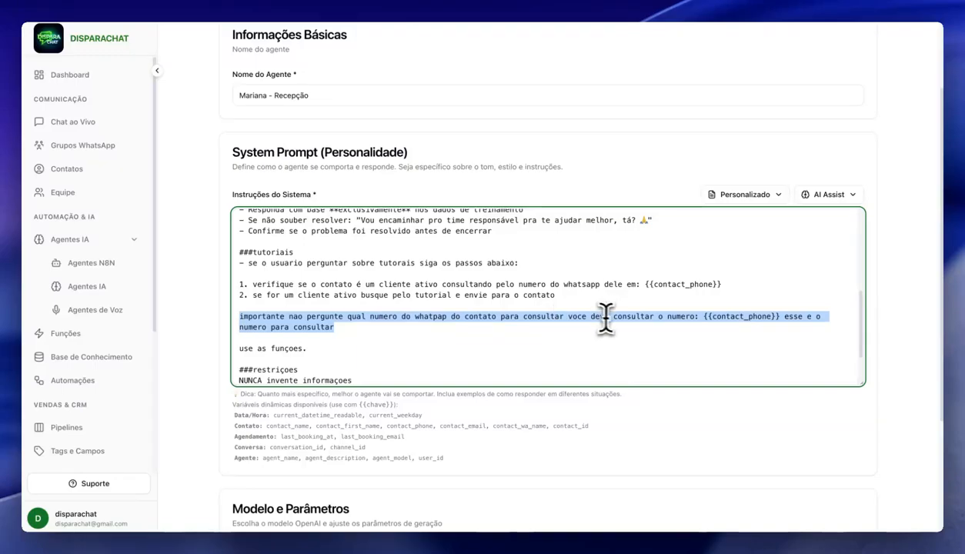
left_click(780, 316)
left_click_drag(779, 316, 694, 316)
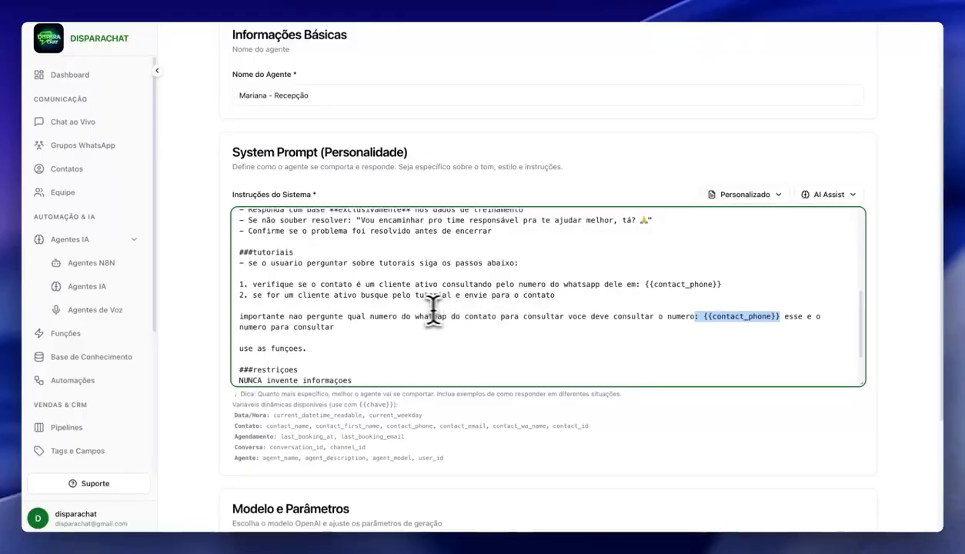
scroll(442, 338, "up", 1)
scroll(422, 325, "down", 3)
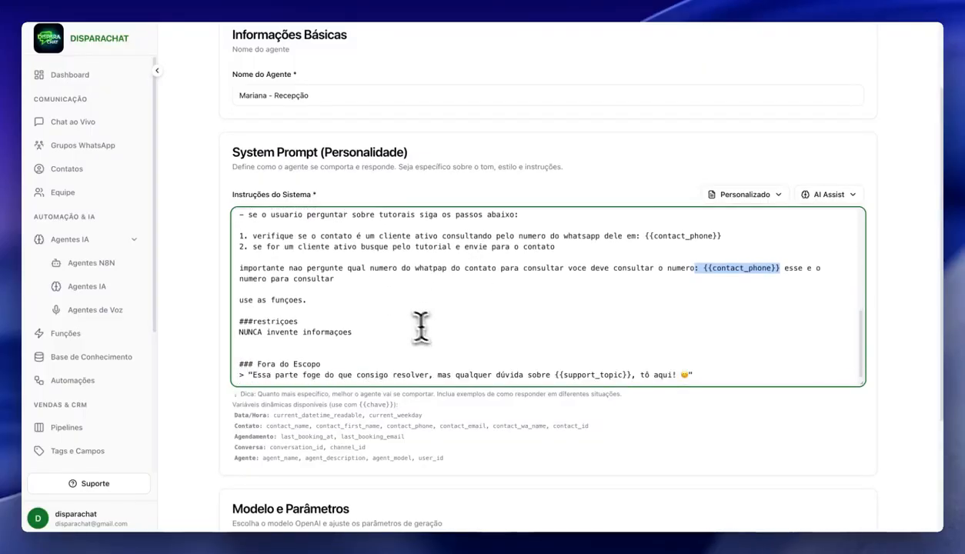
scroll(321, 291, "up", 2)
left_click_drag(311, 326, 234, 230)
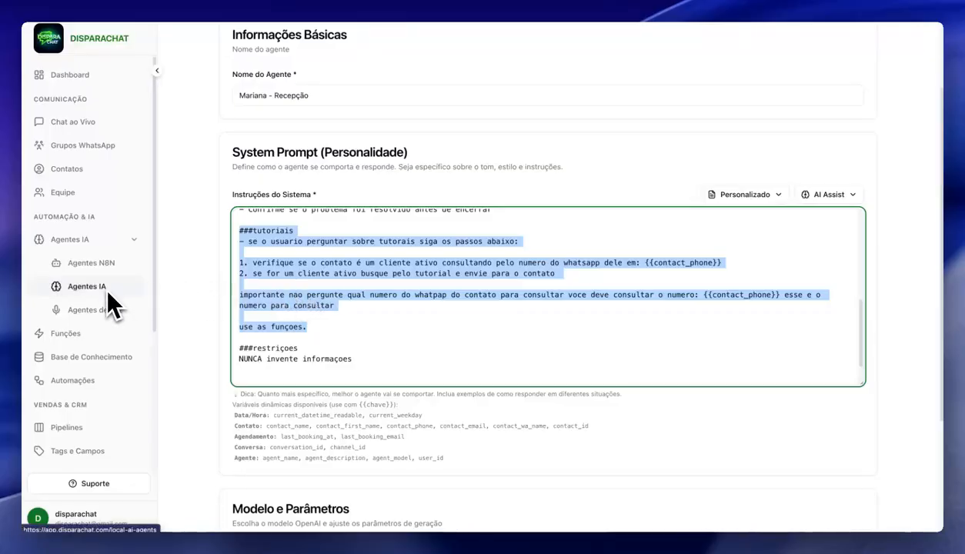
Step: Open the buscar_tutoriais function and review its name, description and n8n MCP URL, leaving it unedited
left_click(93, 333)
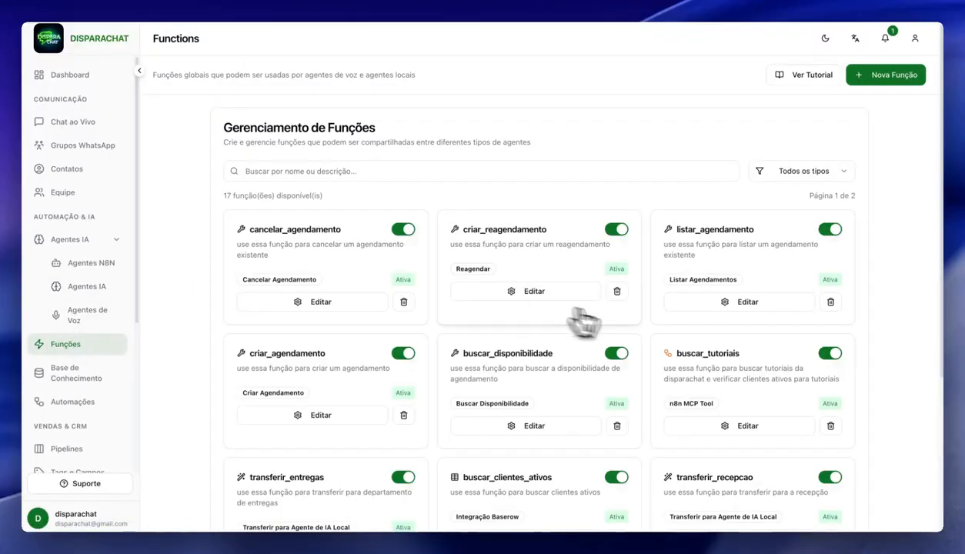
scroll(583, 323, "down", 3)
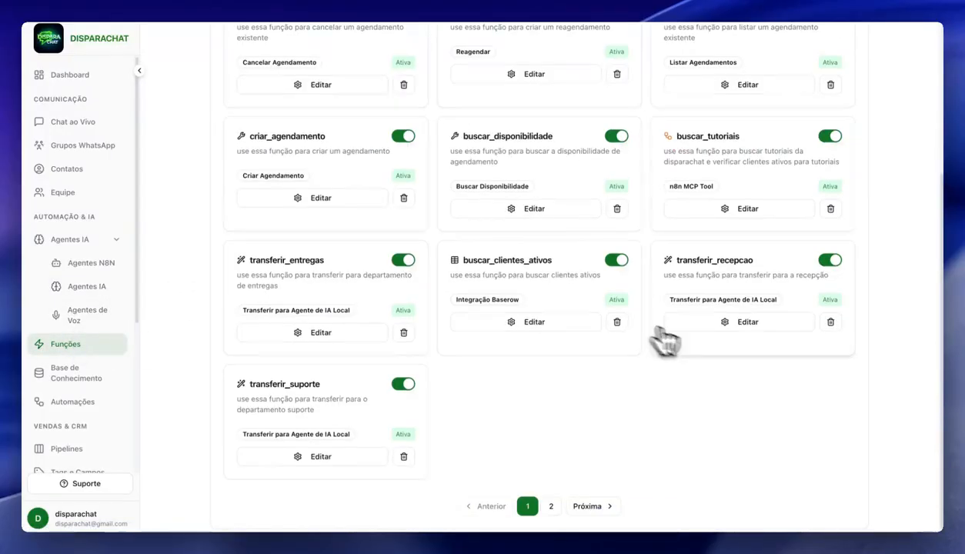
left_click(725, 219)
left_click(396, 122)
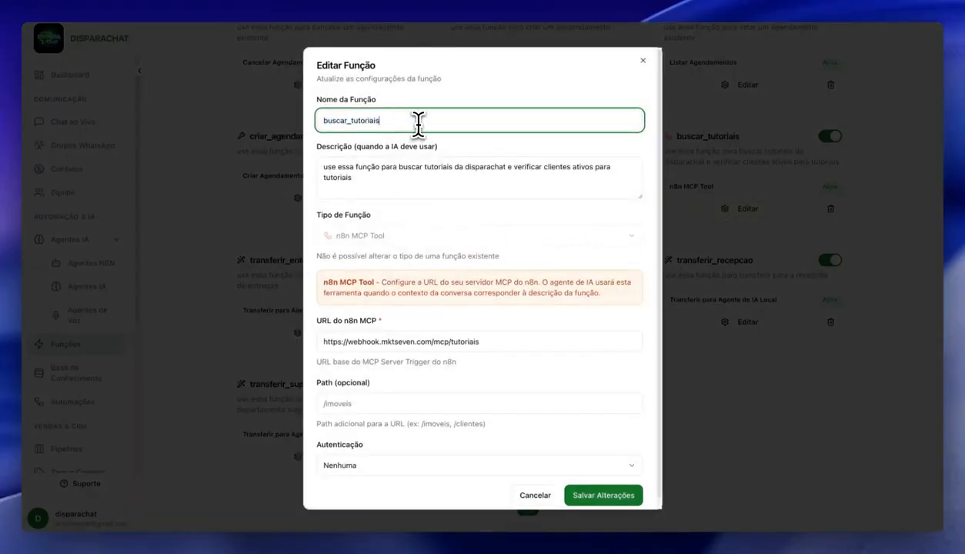
left_click_drag(418, 123, 310, 129)
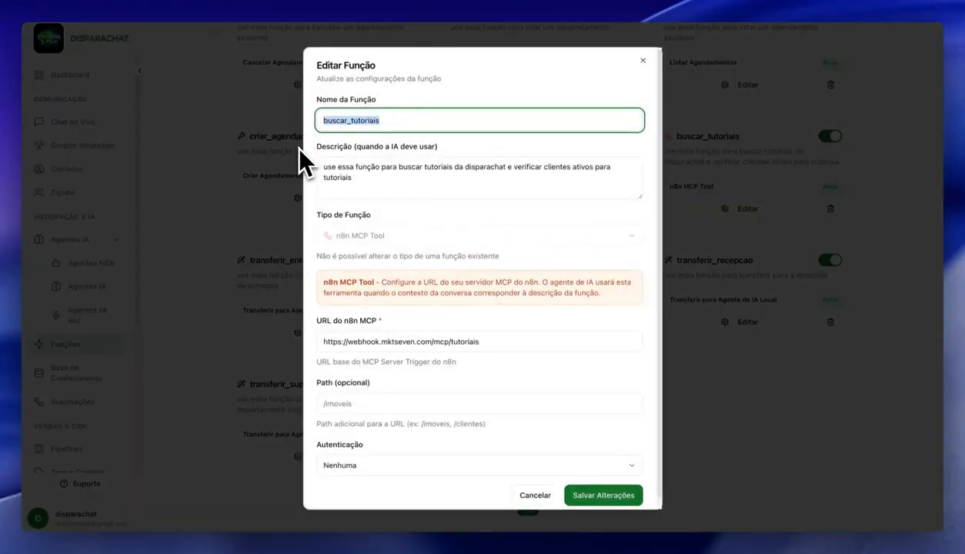
left_click_drag(360, 178, 319, 167)
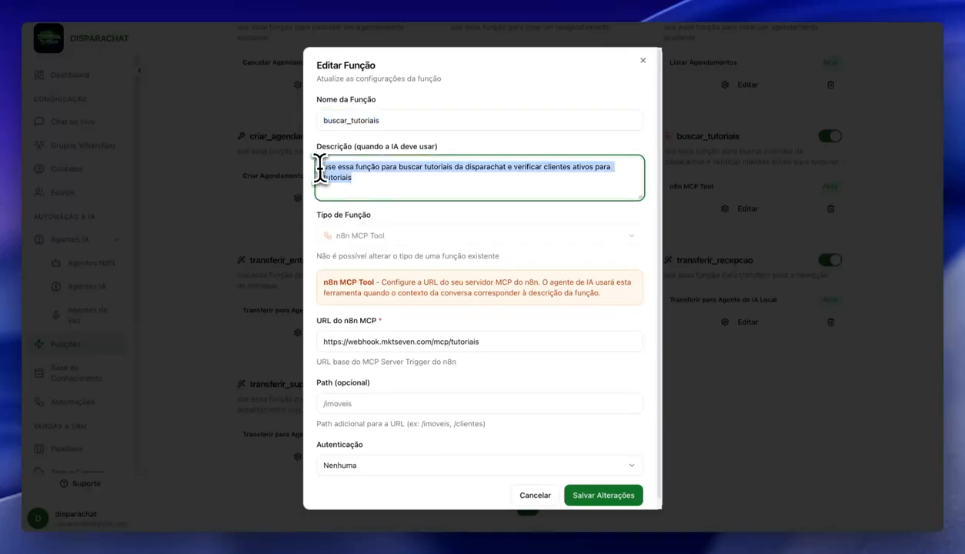
scroll(409, 243, "down", 1)
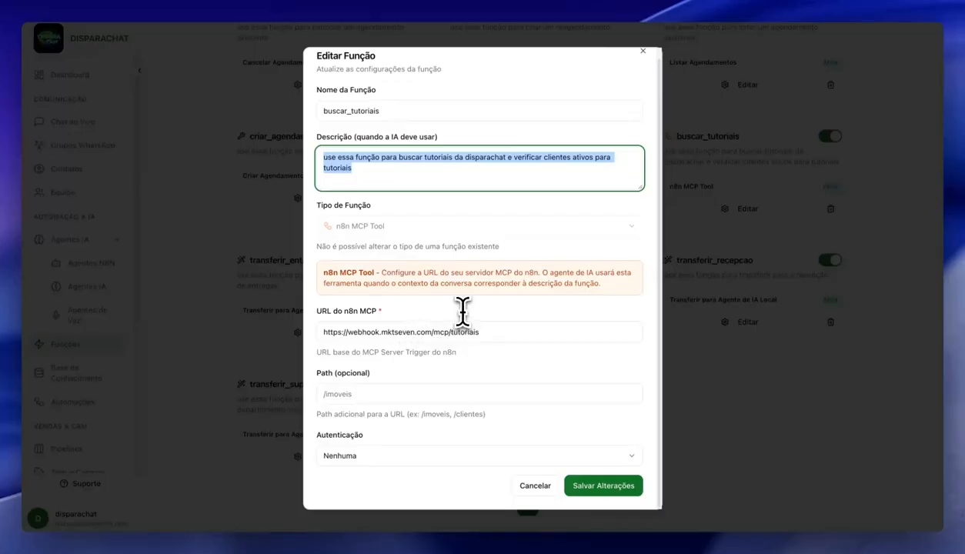
left_click(758, 382)
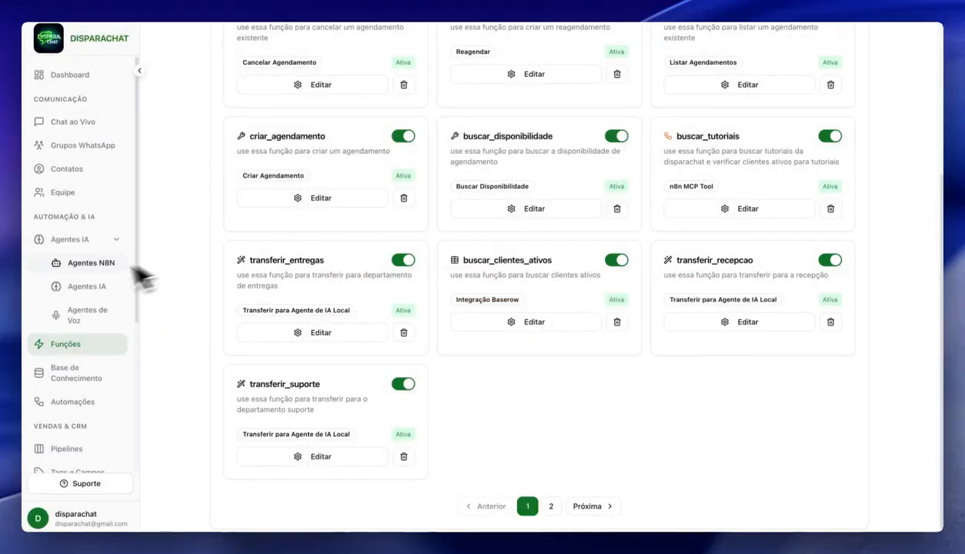
Step: Open Disparachat's live chat and the MCP BASEROW executions in n8n, and select the waiting conversation from 13:33
scroll(104, 337, "down", 1)
scroll(103, 336, "up", 1)
left_click(77, 122)
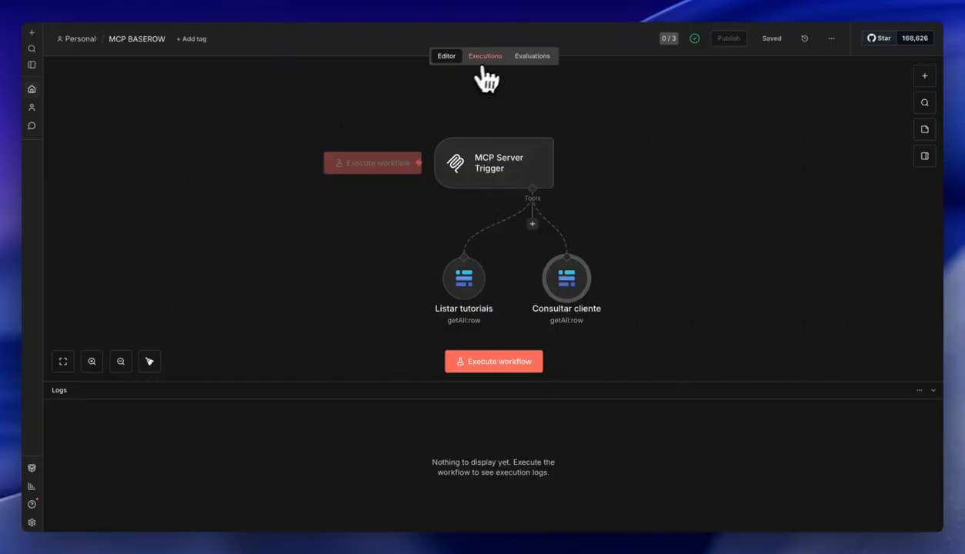
left_click(483, 58)
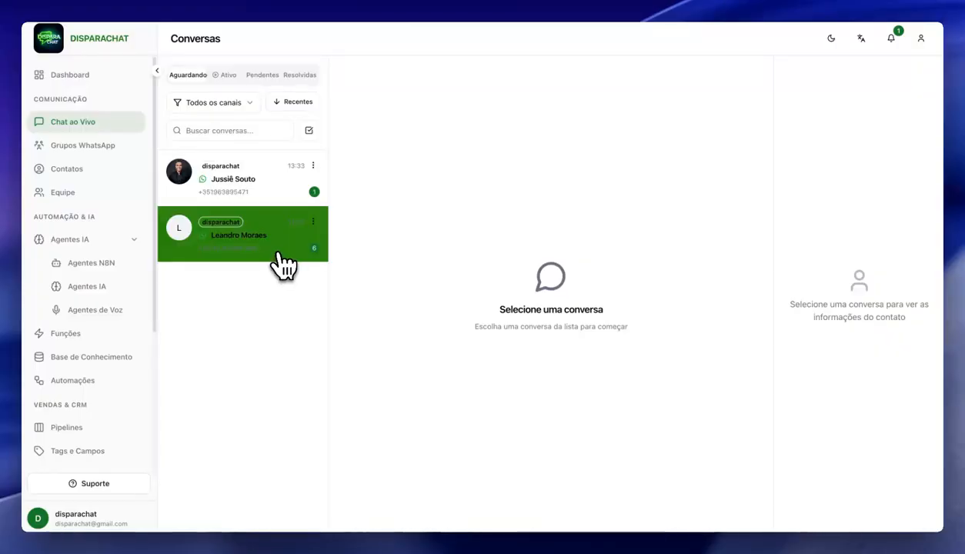
left_click(265, 192)
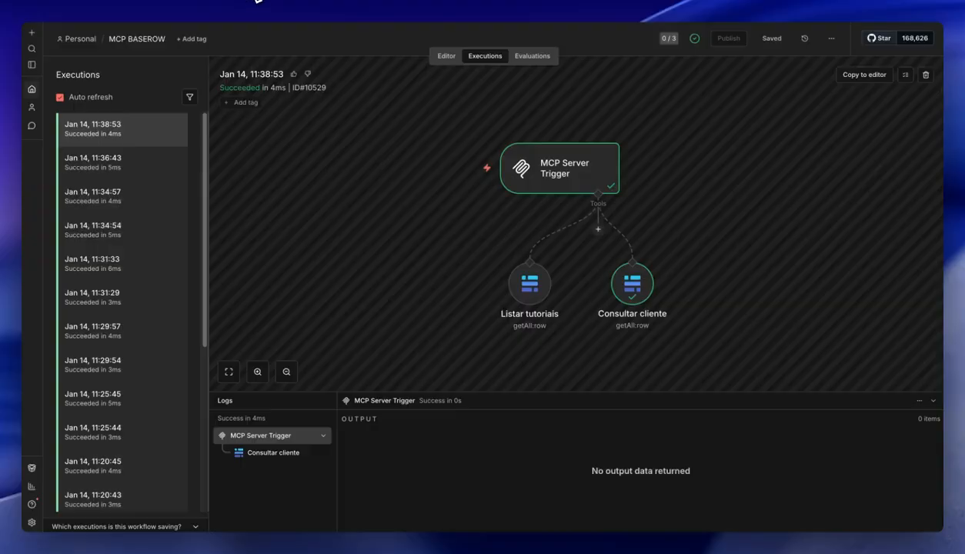
Step: Open the Jan 14, 13:33:57 execution of MCP BASEROW and review the Consultar cliente node's input, filter and output
left_click(129, 170)
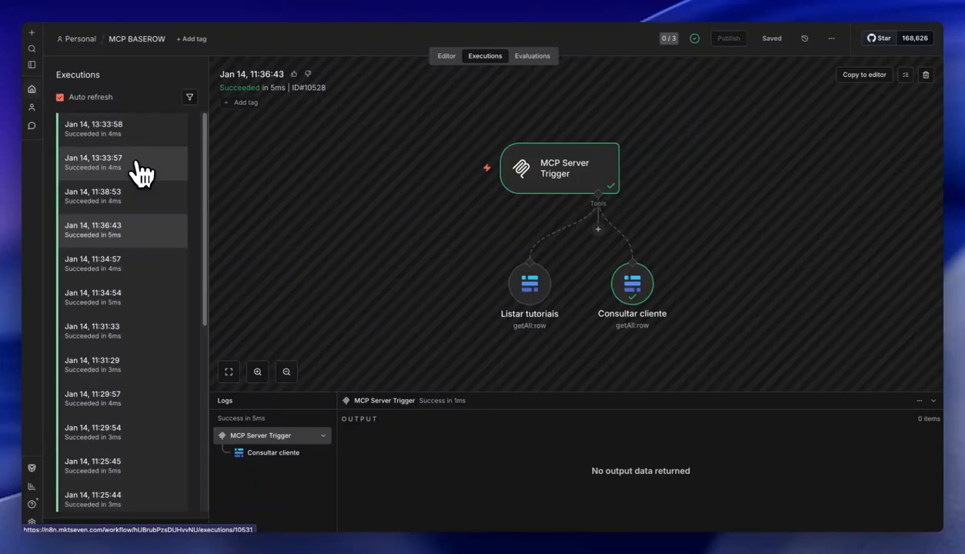
left_click(124, 163)
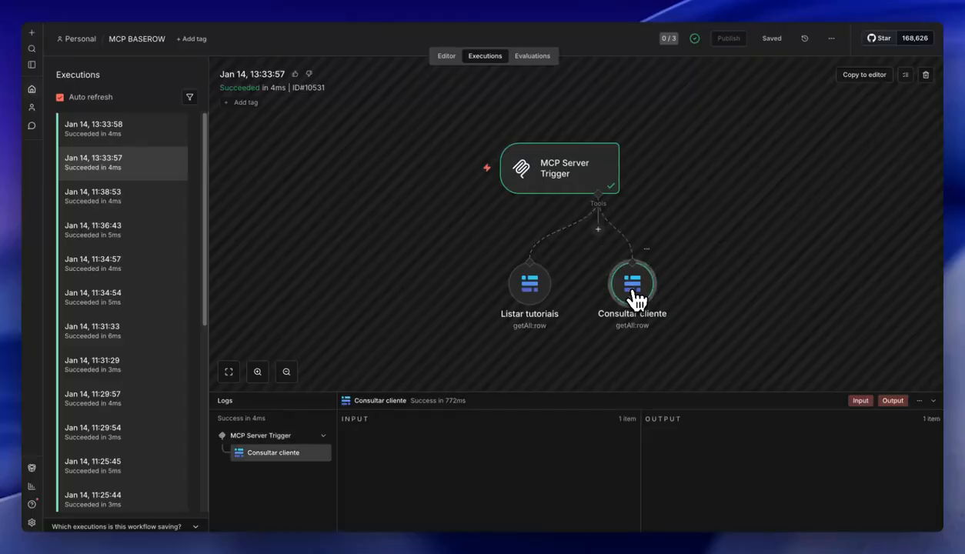
double_click(632, 292)
scroll(597, 231, "down", 3)
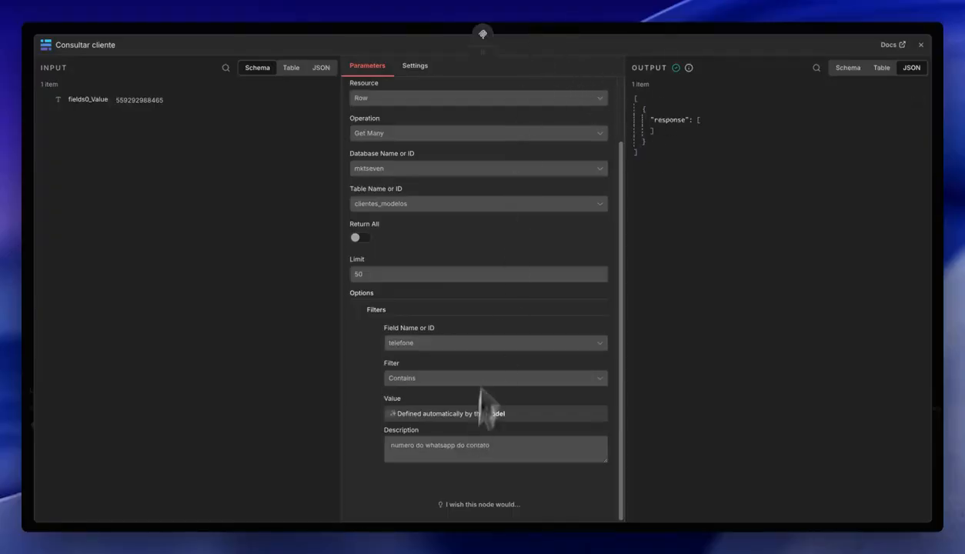
left_click(515, 33)
Step: Return to Disparachat's live chat and highlight the agent's replies about the inactive registration, plus the last digits of the contact's phone number
left_click(184, 1)
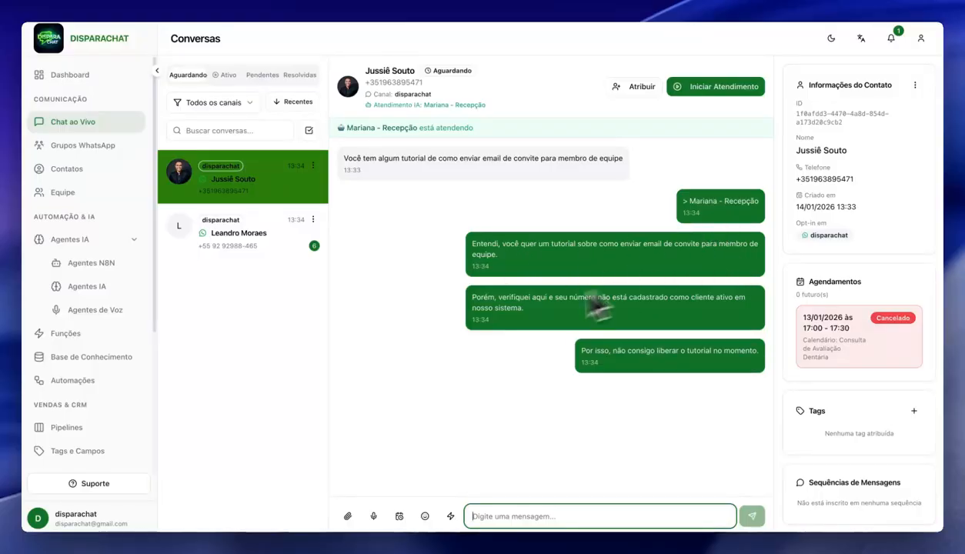
left_click_drag(513, 299, 685, 326)
left_click_drag(581, 350, 758, 354)
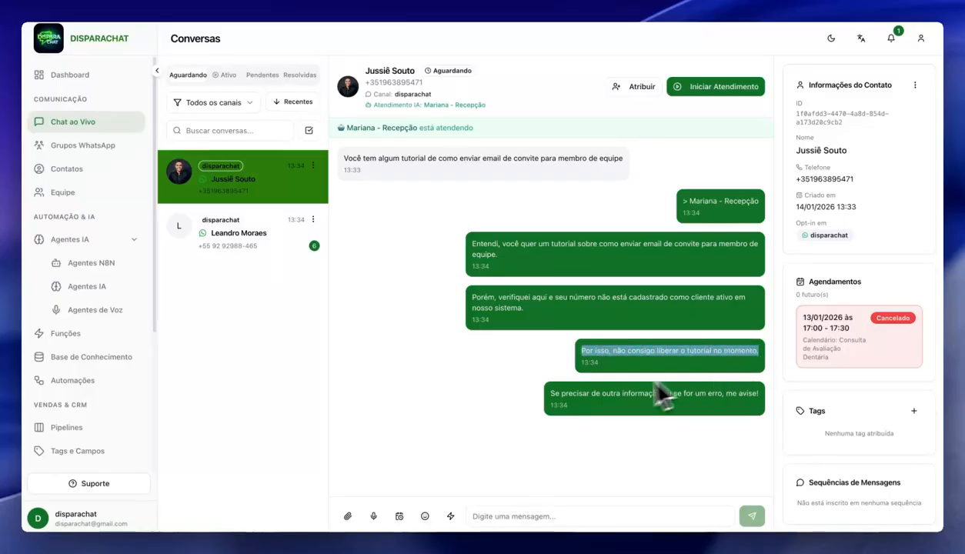
left_click_drag(554, 399, 754, 394)
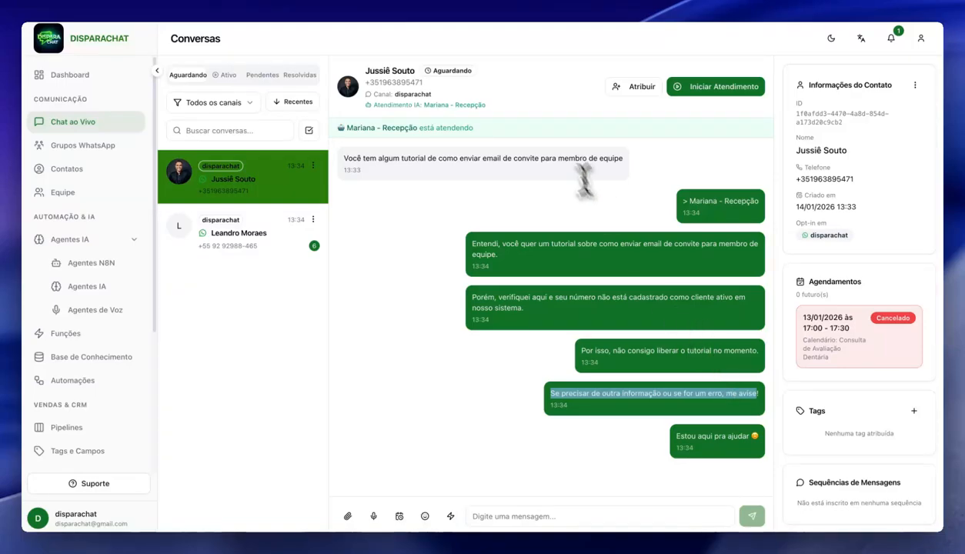
mouse_move(423, 82)
left_mouse_down()
mouse_move(372, 83)
mouse_move(424, 83)
mouse_move(411, 82)
left_mouse_up()
Step: Switch to Baserow, open the clientes_modelos table and highlight the telefone value in the second row
left_click(323, 2)
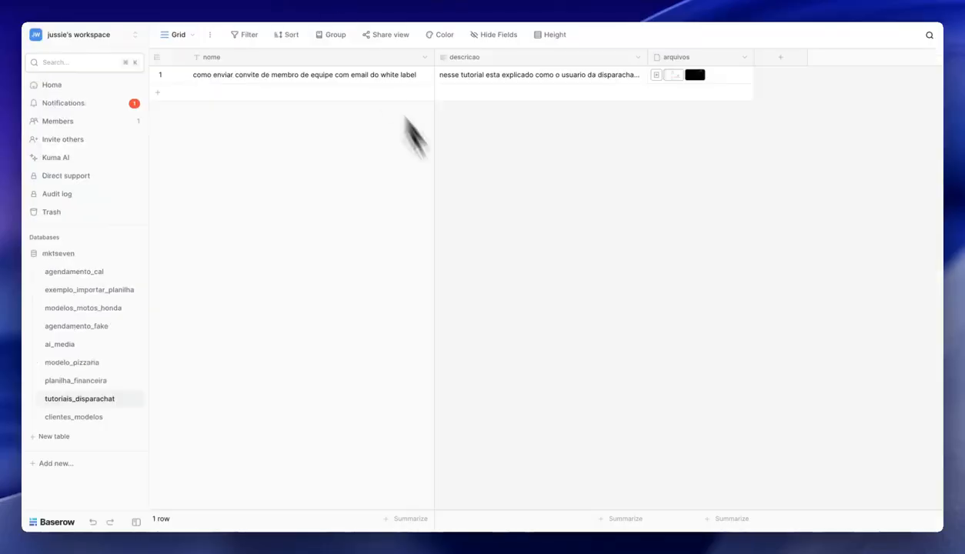
left_click(86, 416)
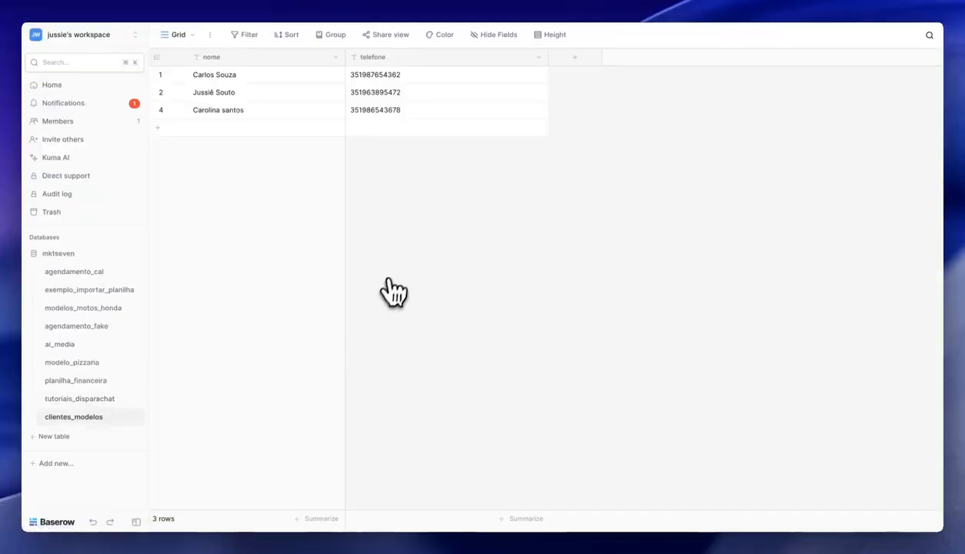
left_click(409, 95)
double_click(409, 95)
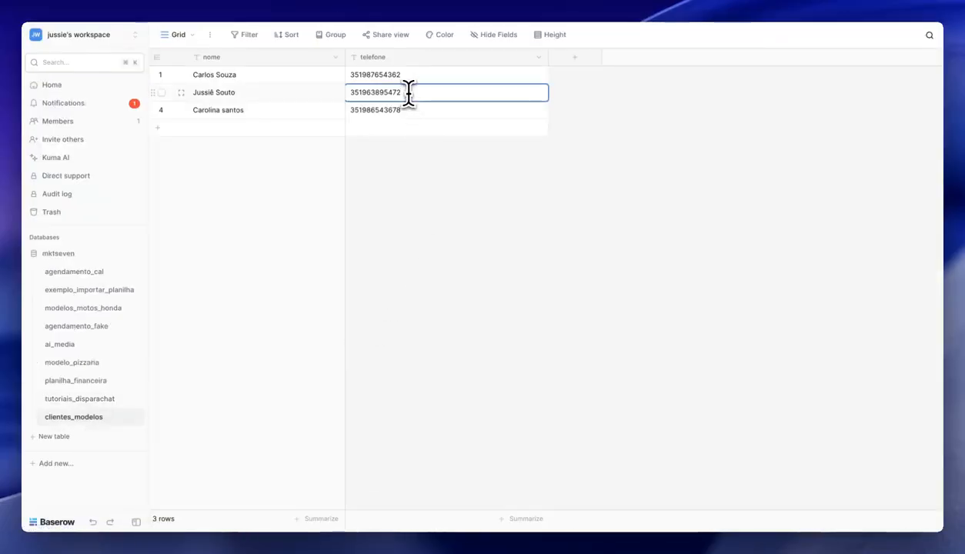
left_click_drag(408, 93, 341, 92)
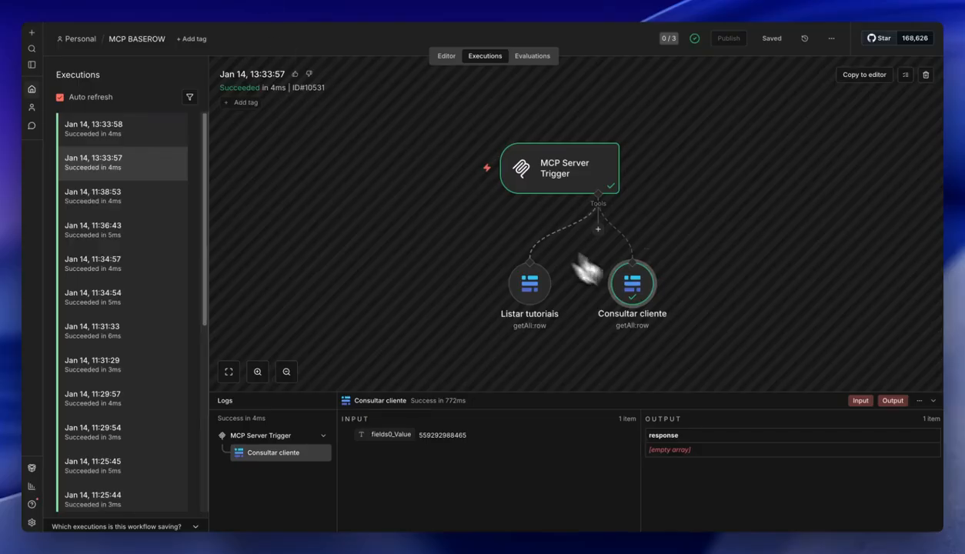
Step: Compare the Consultar cliente node's input and output in n8n's 13:33:57 and 13:33:58 executions
double_click(640, 290)
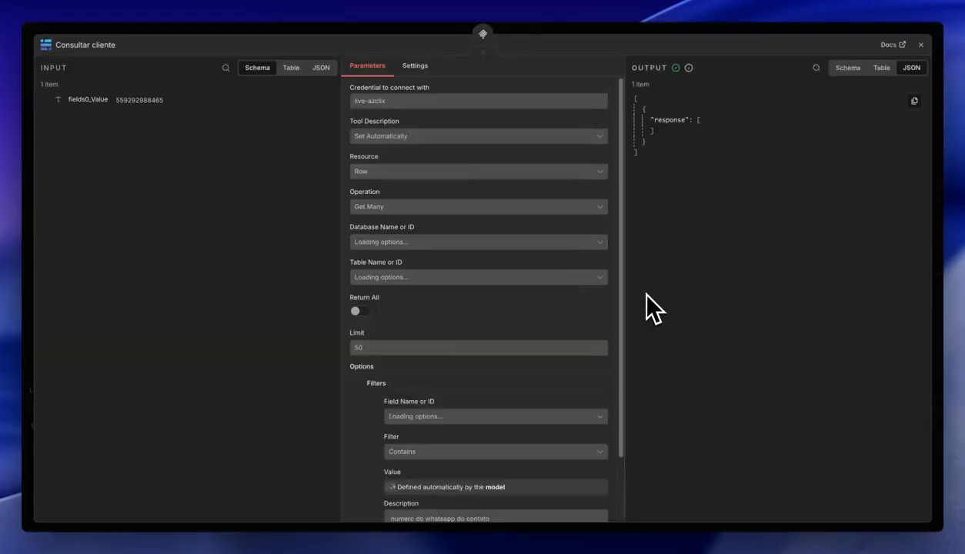
left_click(547, 36)
left_click(158, 132)
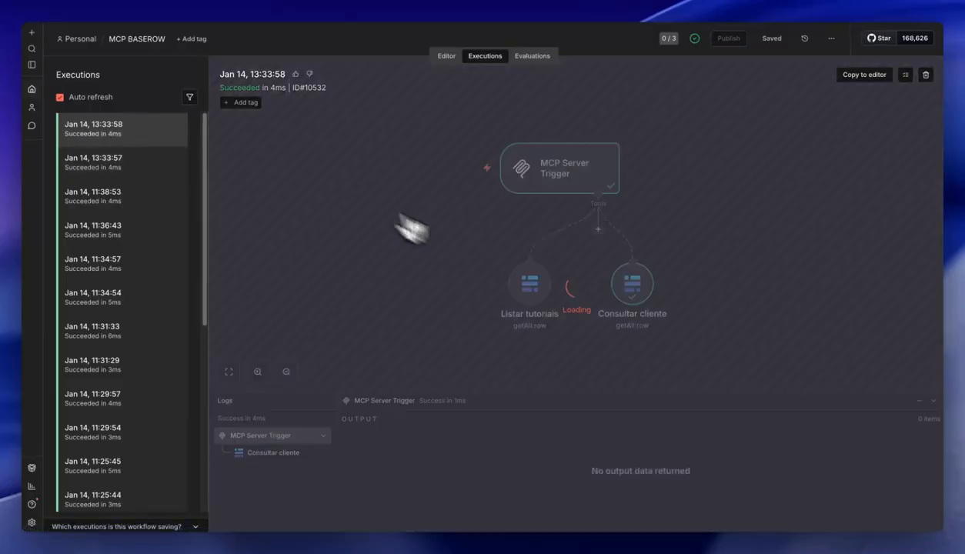
double_click(634, 291)
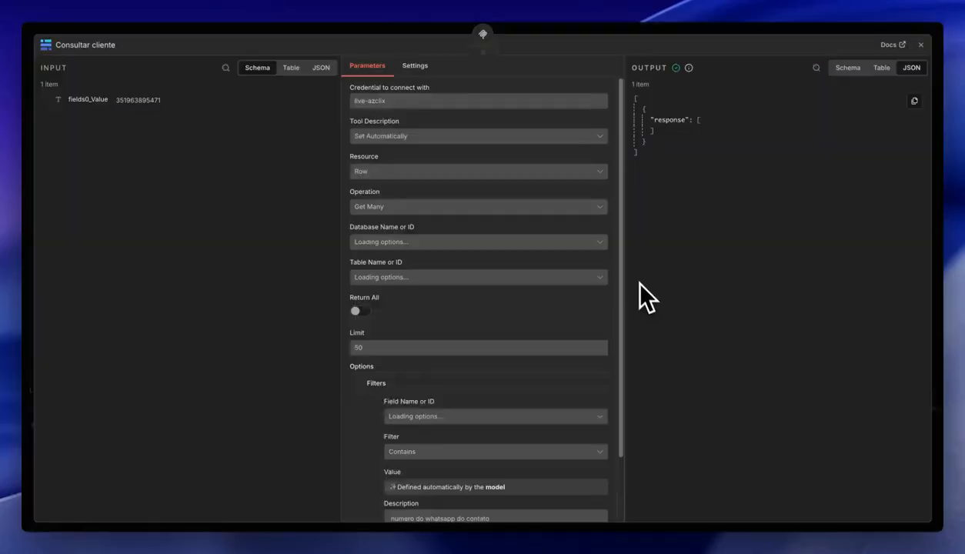
scroll(593, 273, "down", 5)
scroll(577, 263, "up", 5)
left_click(512, 30)
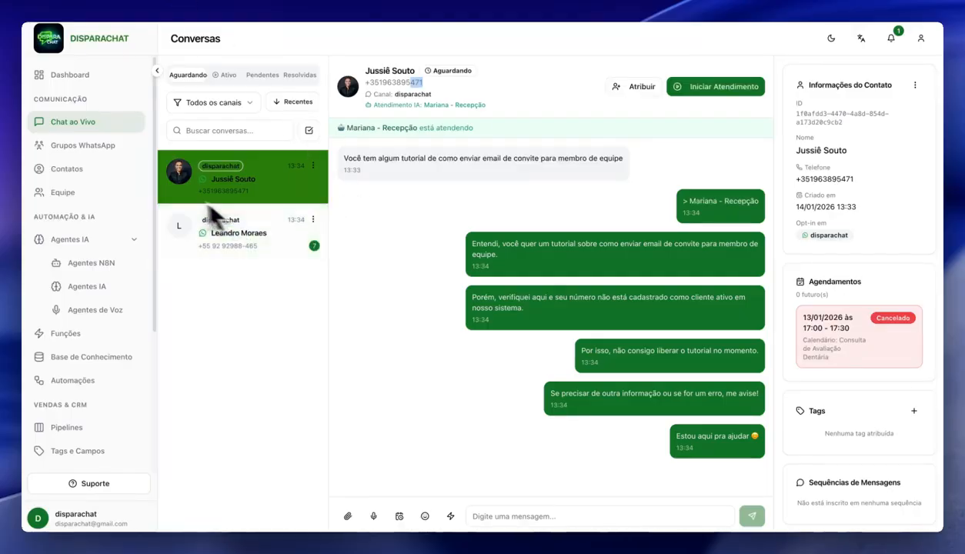
Step: Open the logs of the active Recepção agent in Disparachat and expand the entry asking for the email invitation tutorial
left_click(90, 287)
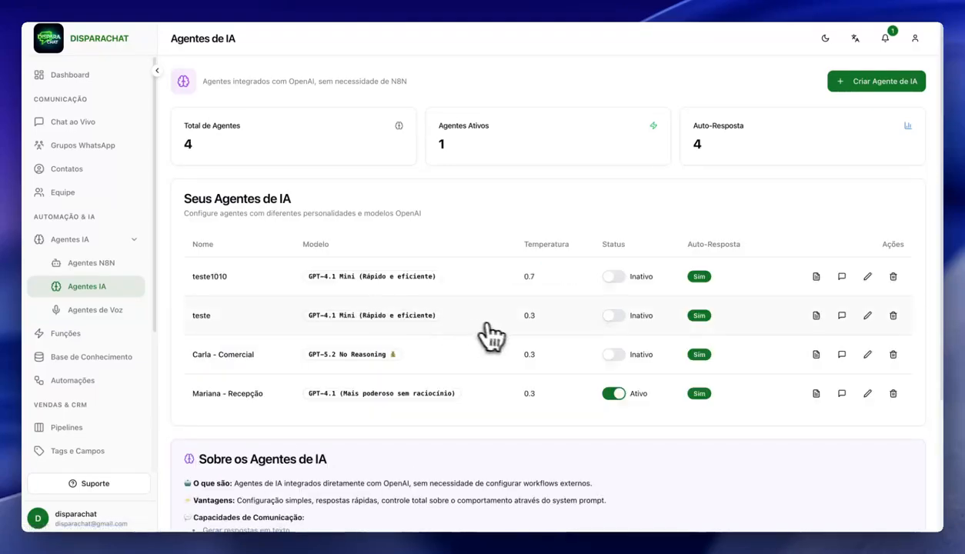
left_click(816, 394)
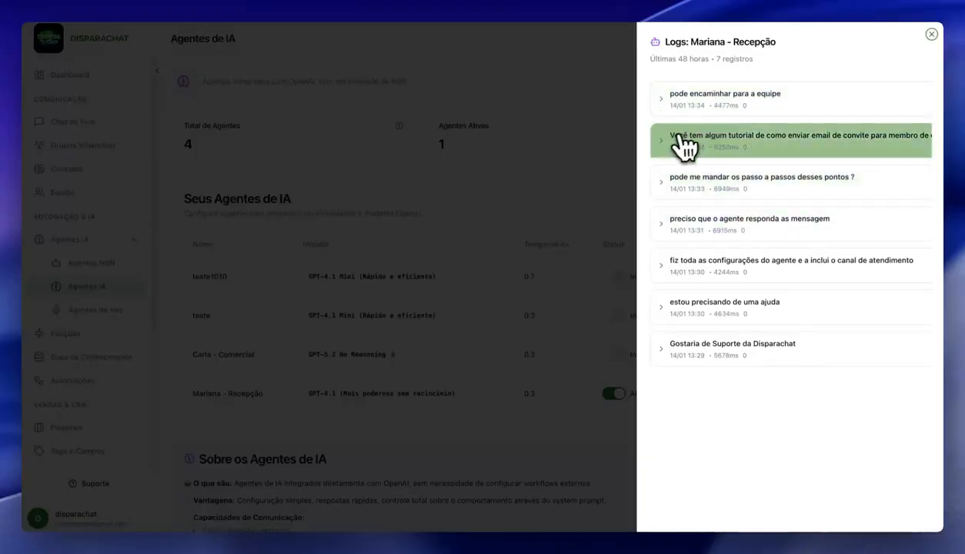
left_click(663, 151)
scroll(834, 215, "down", 1)
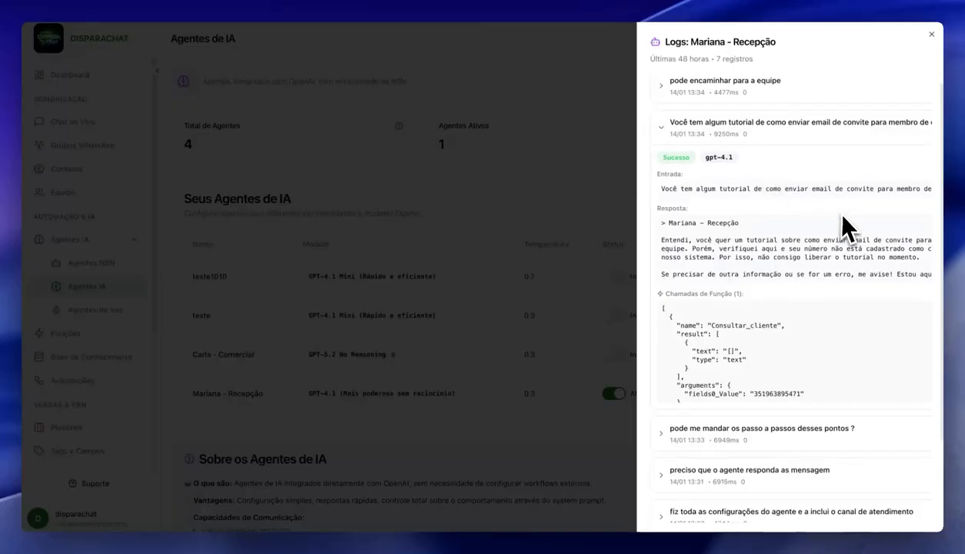
scroll(757, 259, "down", 3)
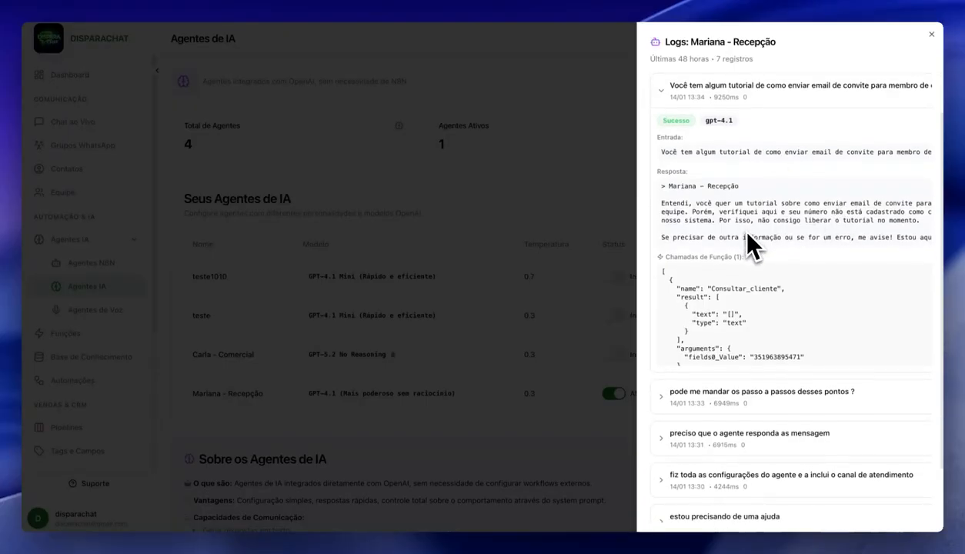
scroll(780, 290, "up", 2)
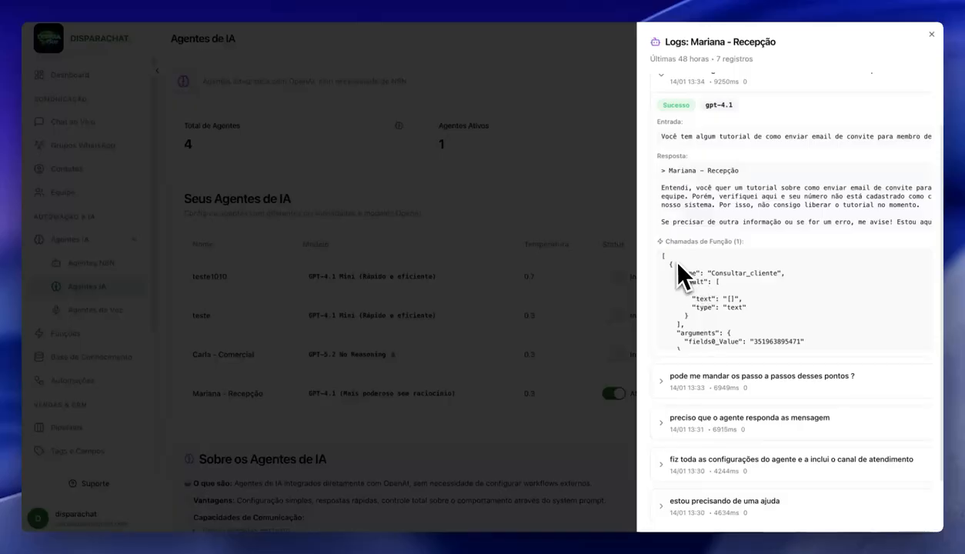
Step: Highlight the Consultar_cliente function name, its arguments and the phone value in the log entry, and close the logs
left_click_drag(711, 272, 778, 274)
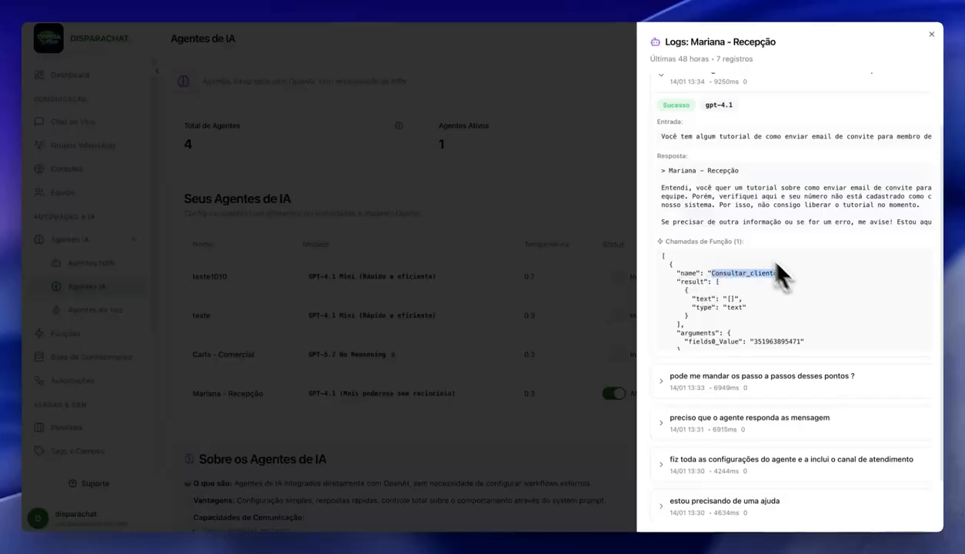
scroll(719, 273, "down", 2)
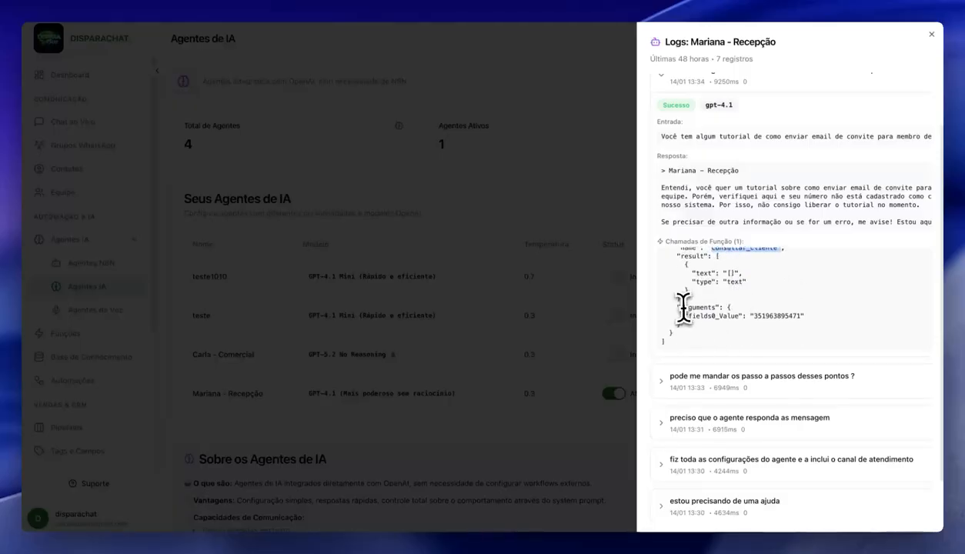
double_click(698, 307)
left_click_drag(753, 316, 803, 316)
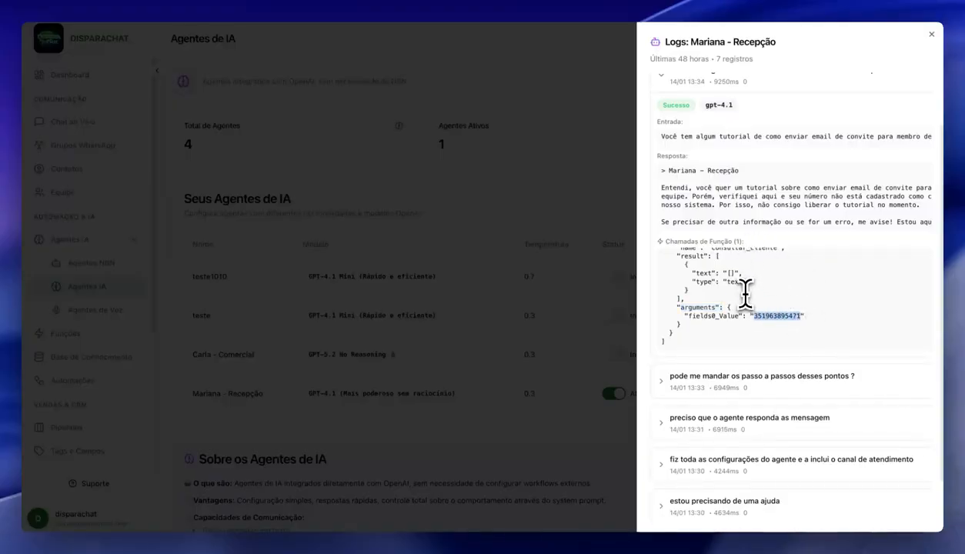
scroll(750, 283, "up", 1)
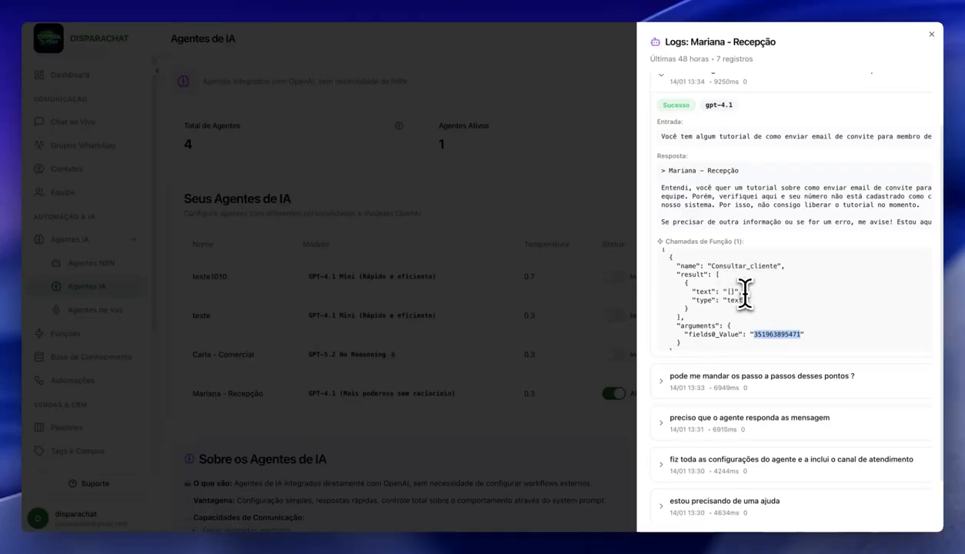
left_click(568, 178)
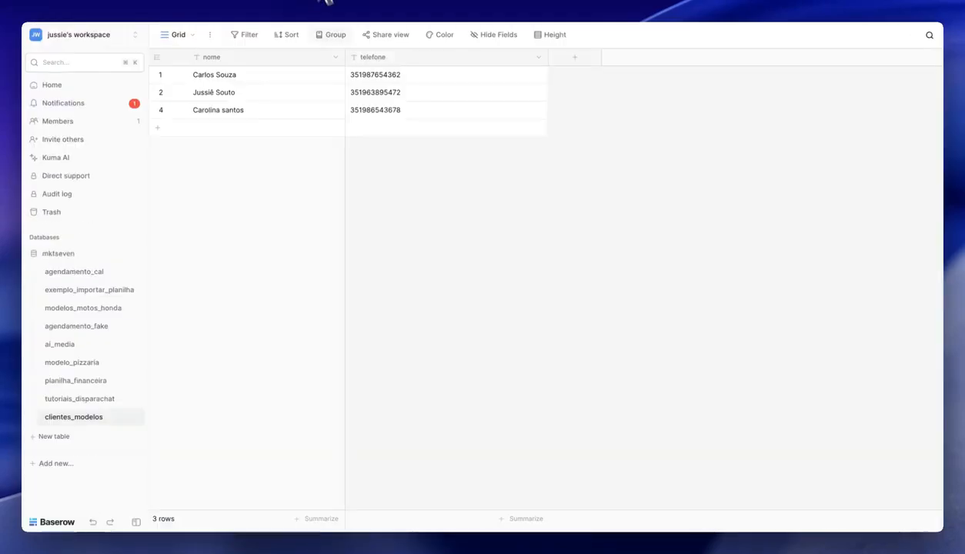
Step: Correct the telefone value in the second row of Baserow's clientes_modelos table to match the contact's WhatsApp number
left_click(406, 95)
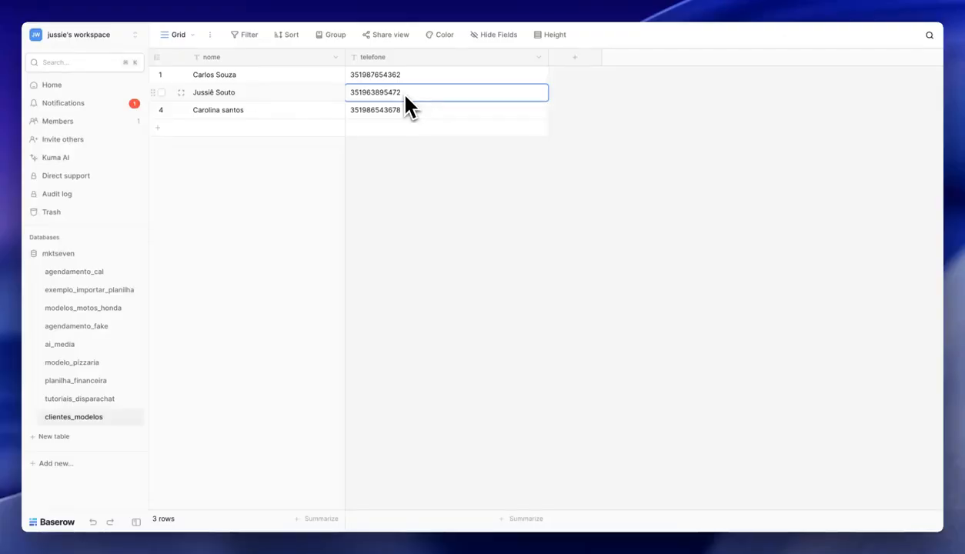
double_click(402, 93)
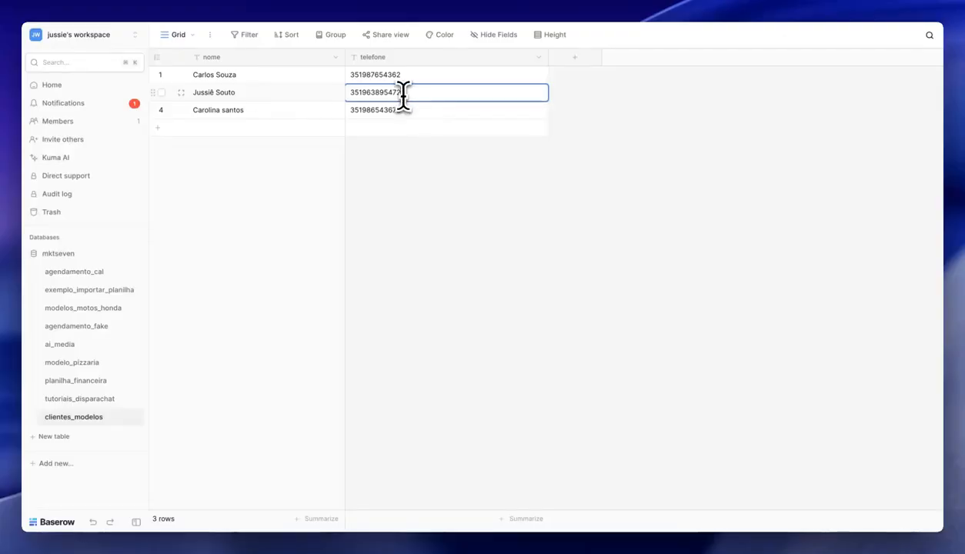
left_click(430, 181)
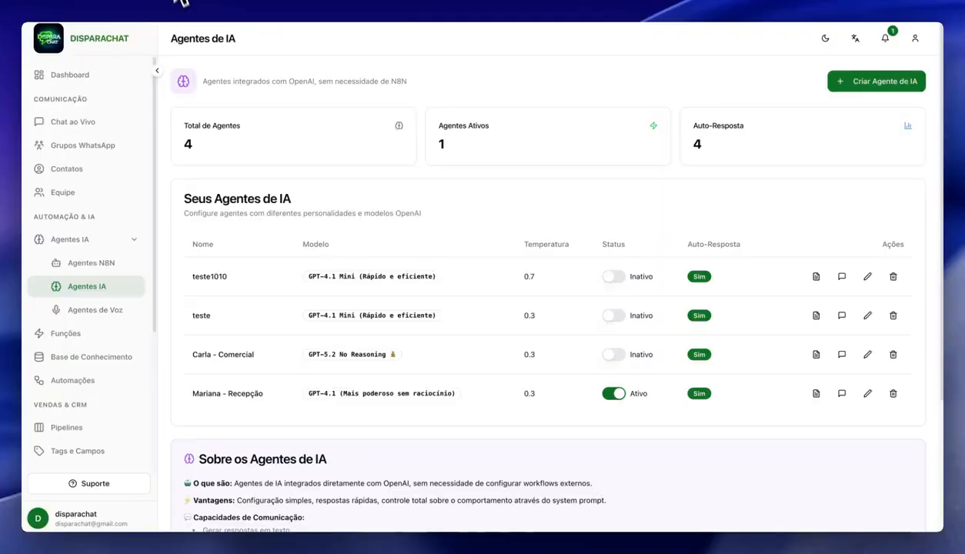
Step: Reopen the contact's conversation in Disparachat's live chat, and inspect the Consultar cliente node of the 13:36:11 execution in n8n
left_click(75, 123)
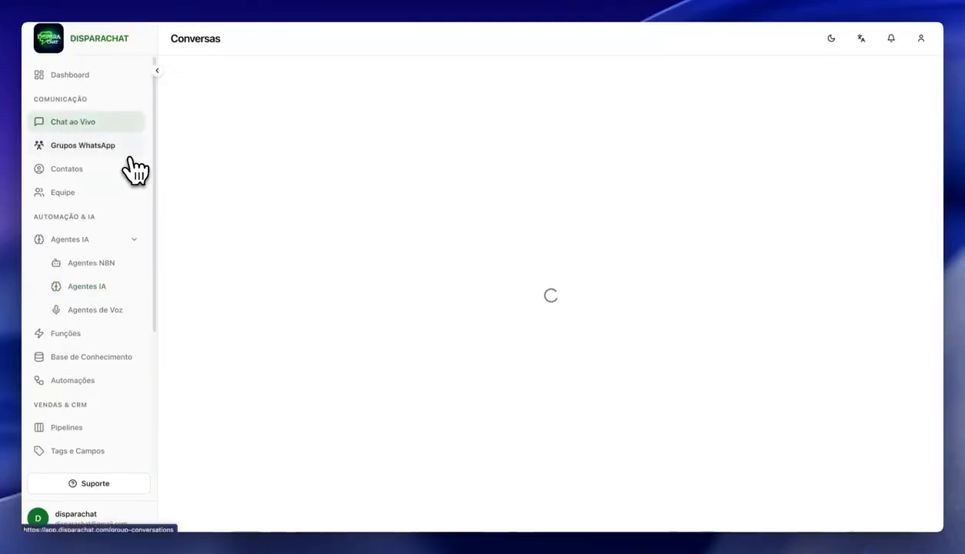
left_click(281, 193)
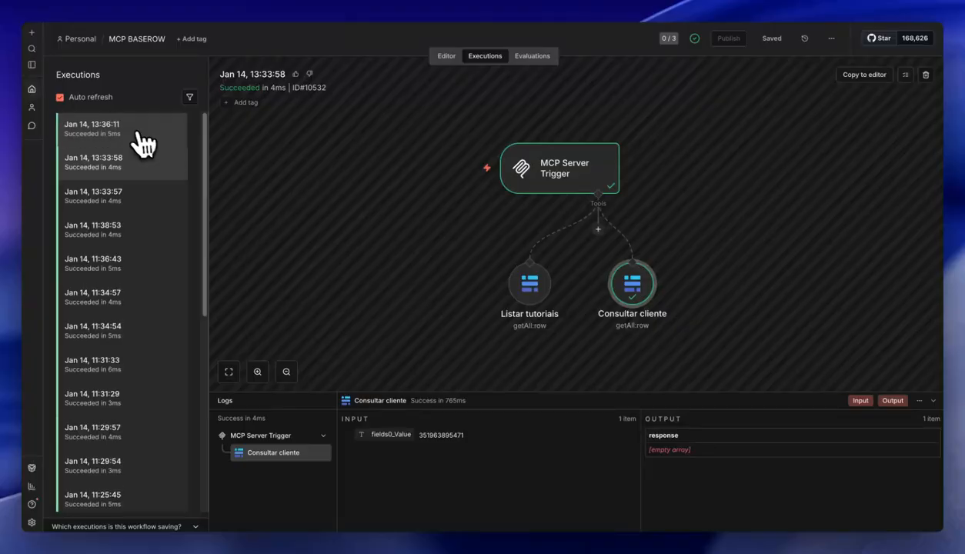
left_click(135, 132)
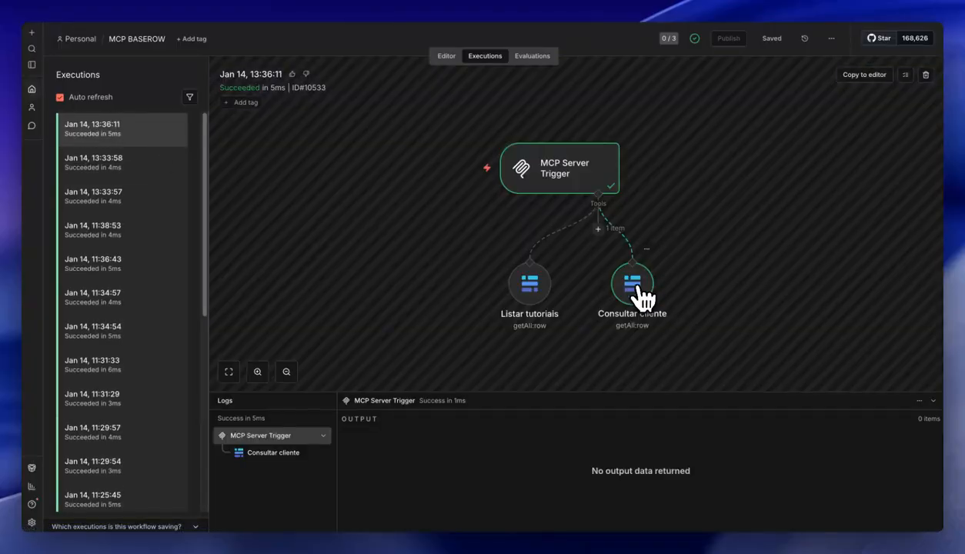
double_click(642, 299)
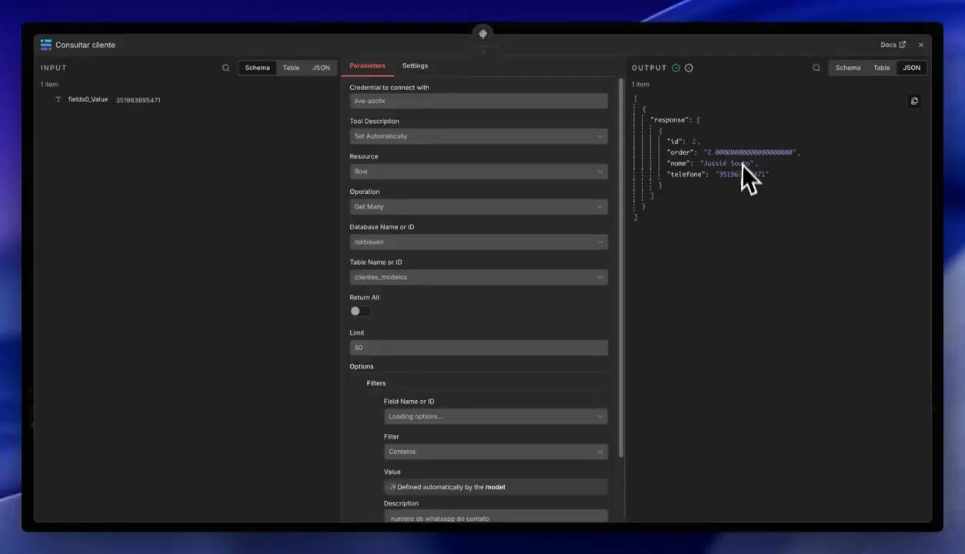
scroll(615, 256, "down", 1)
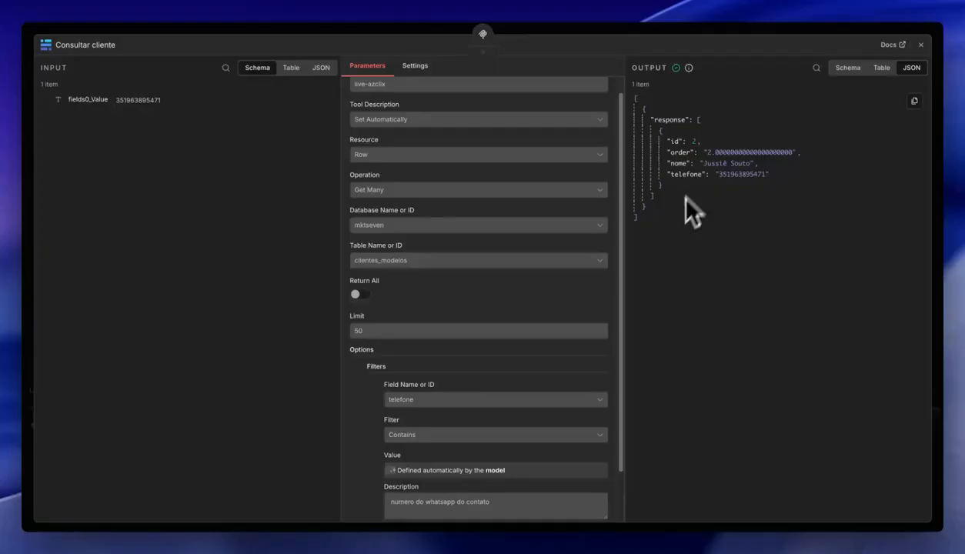
scroll(508, 302, "down", 3)
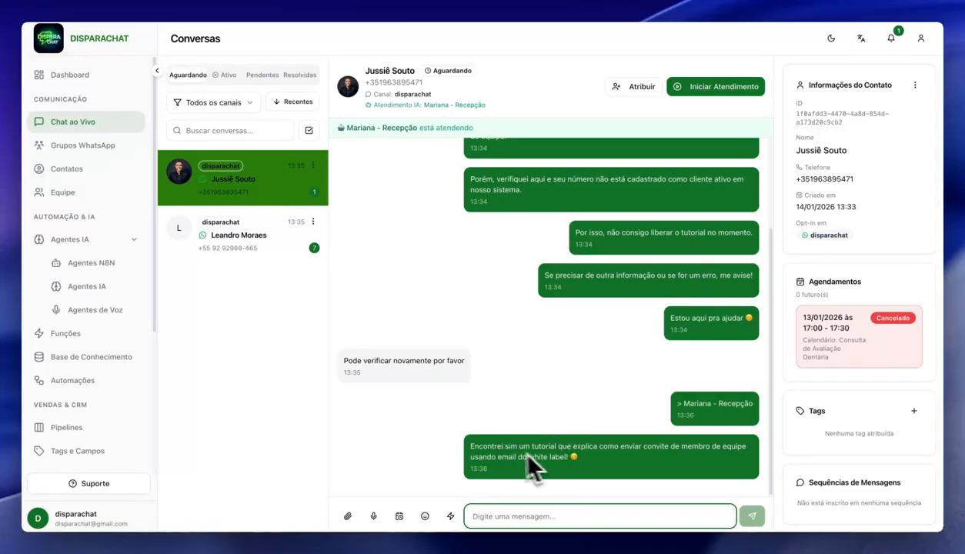
Step: Switch to n8n, close the Consultar cliente details, and inspect the Listar tutoriais node's output in the 13:36:14 execution
left_click(532, 467)
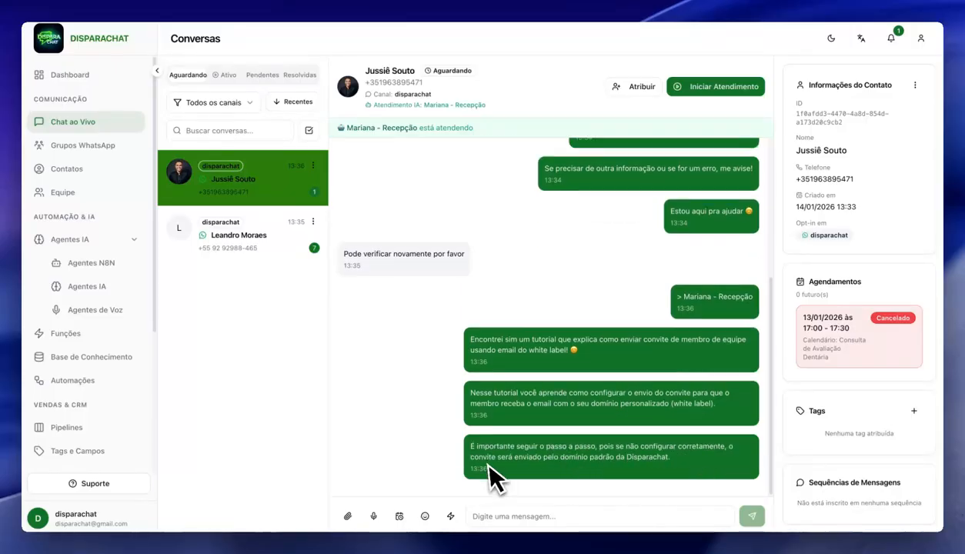
left_click(255, 1)
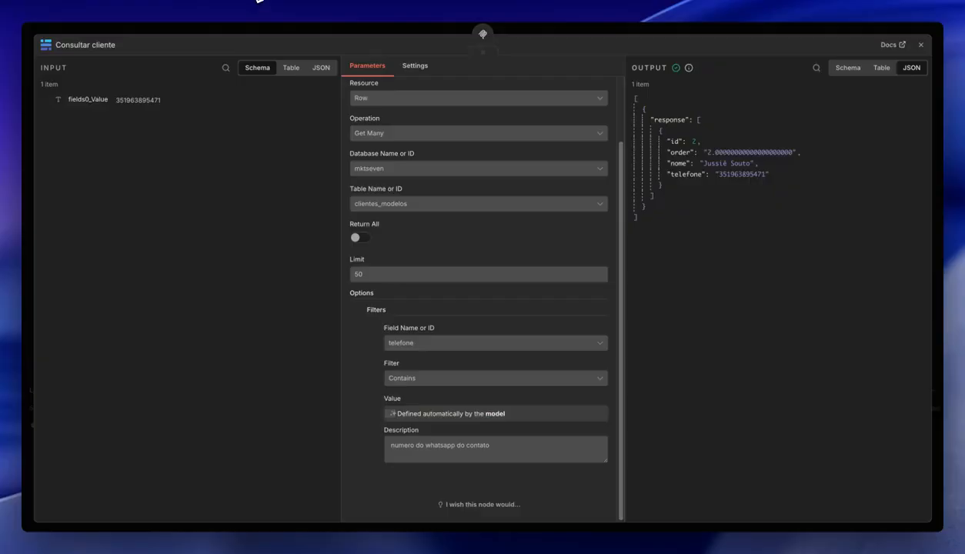
left_click(629, 33)
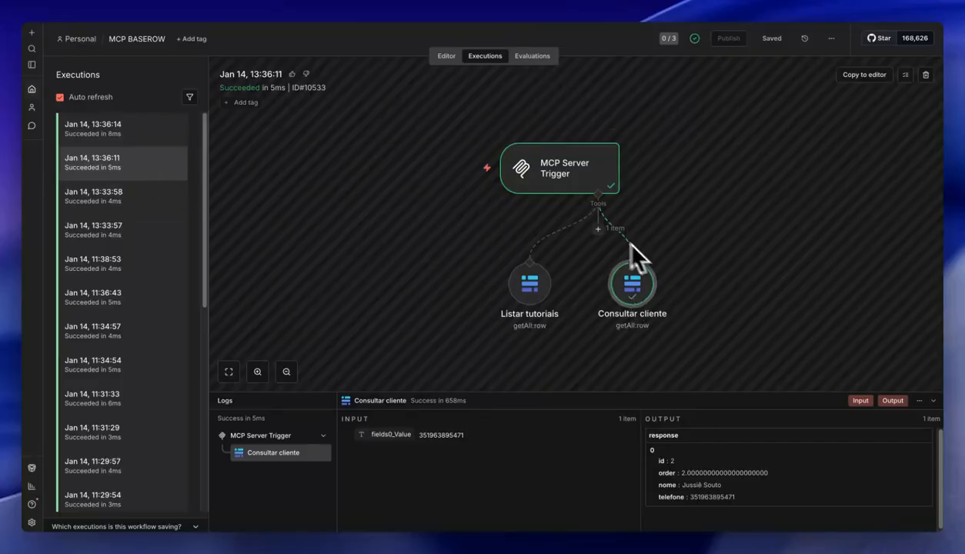
left_click(123, 129)
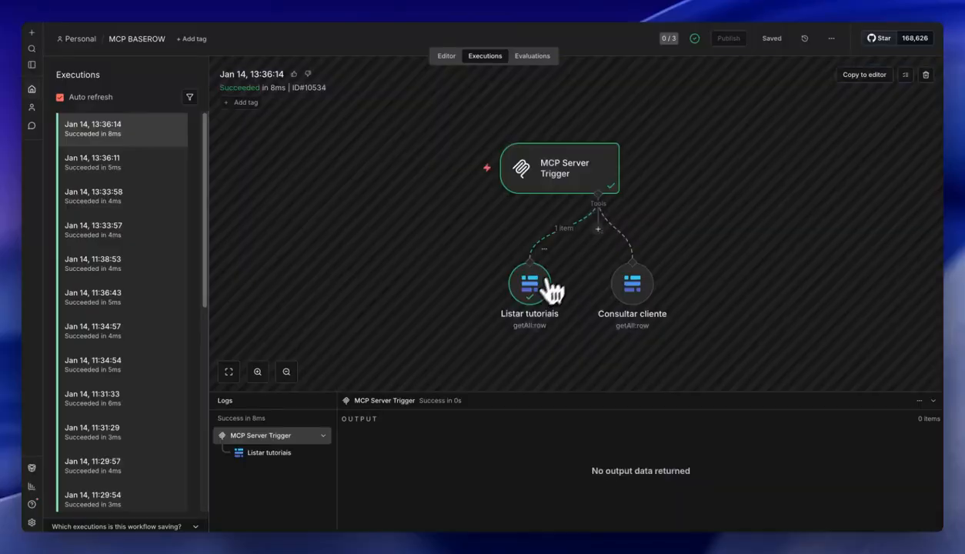
double_click(551, 291)
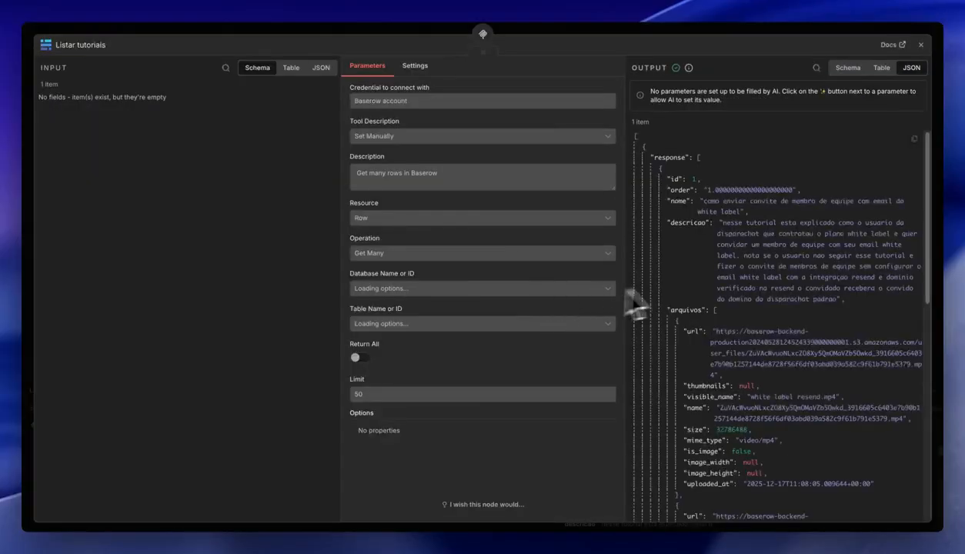
scroll(771, 231, "down", 5)
scroll(770, 230, "up", 10)
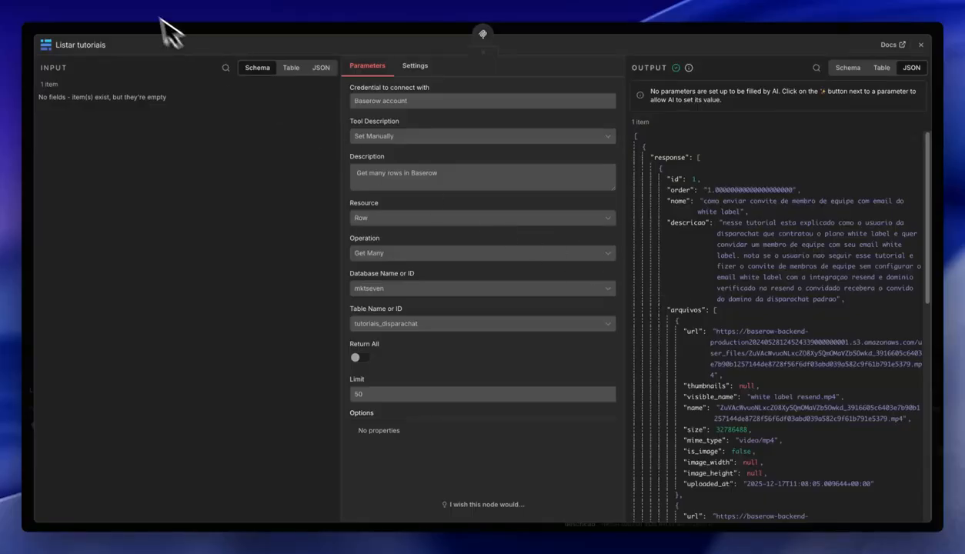
Step: Return to the contact's conversation in Disparachat's live chat and review the tutorial video and image links sent by the agent
left_click(102, 1)
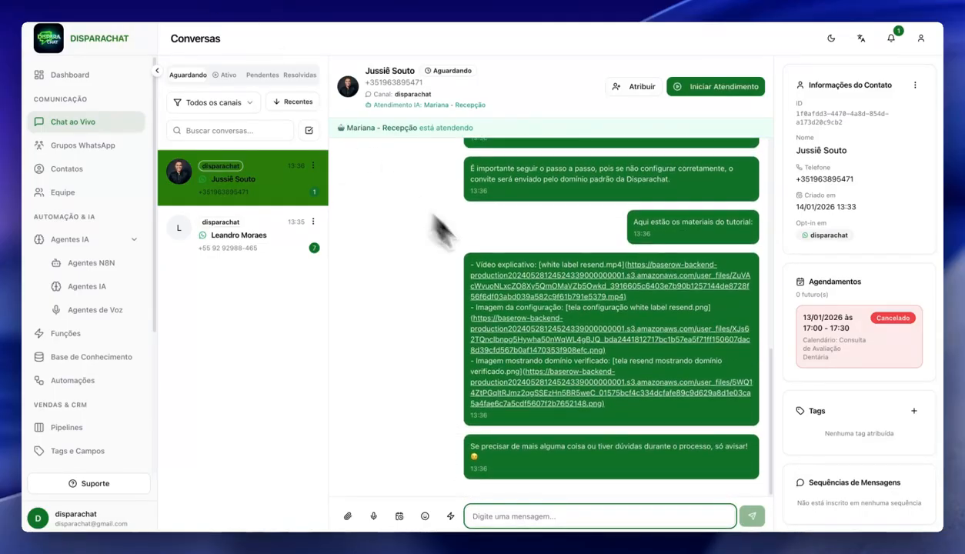
scroll(599, 304, "up", 3)
scroll(600, 304, "down", 5)
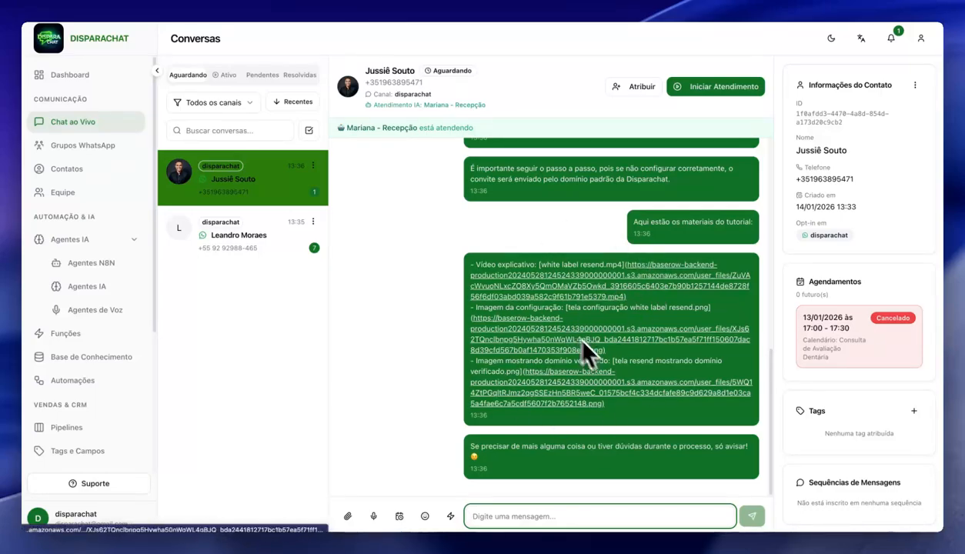
scroll(573, 315, "up", 3)
Step: View the tutoriais_disparachat table in Baserow, and return to n8n to close the Listar tutoriais node details
left_click(311, 1)
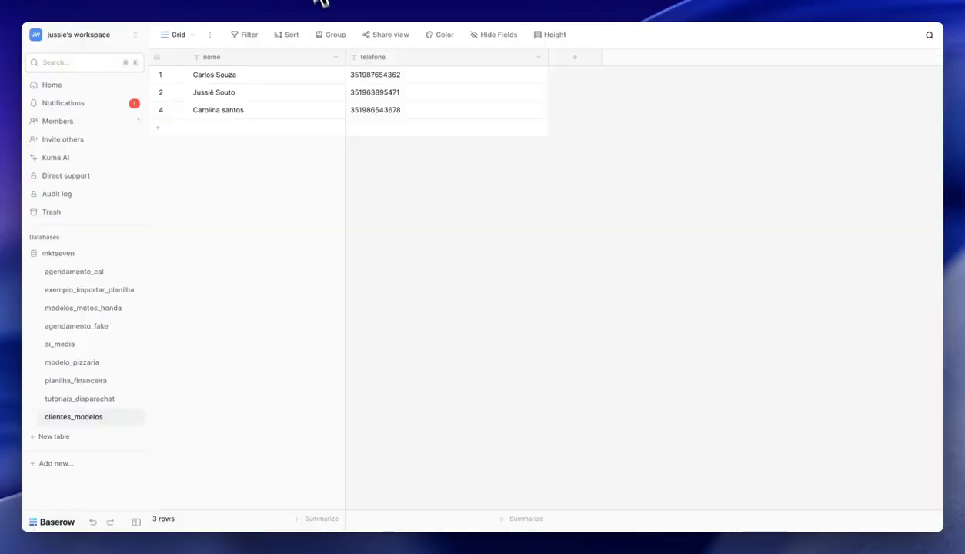
left_click(80, 400)
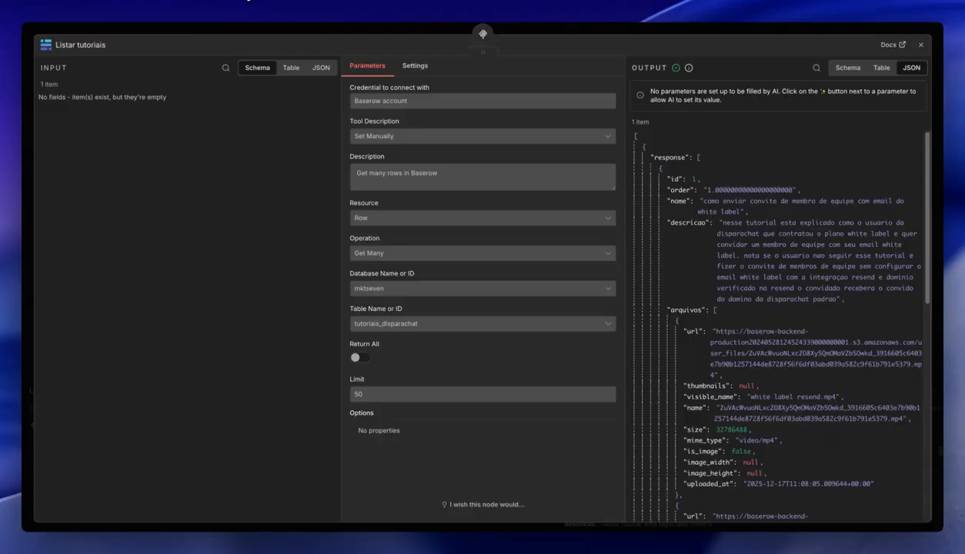
key("Escape")
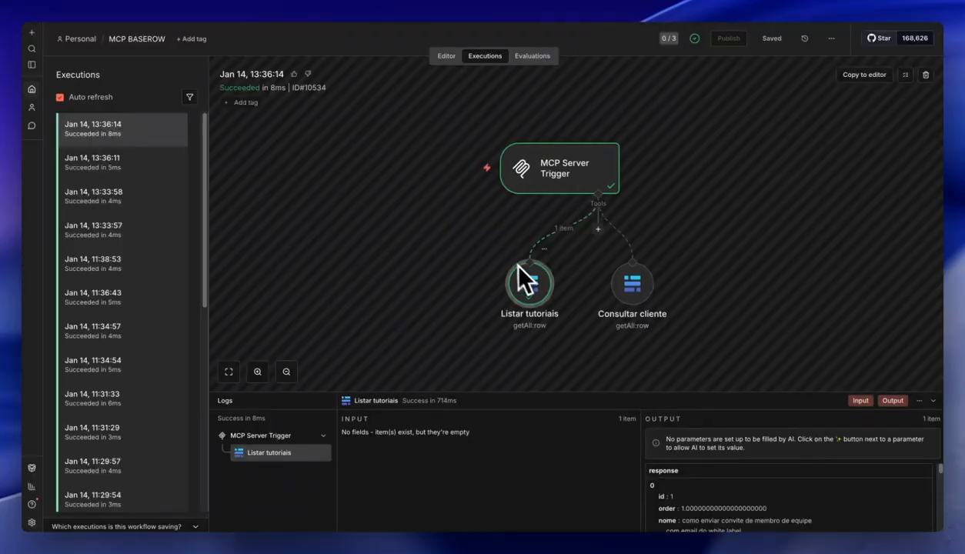